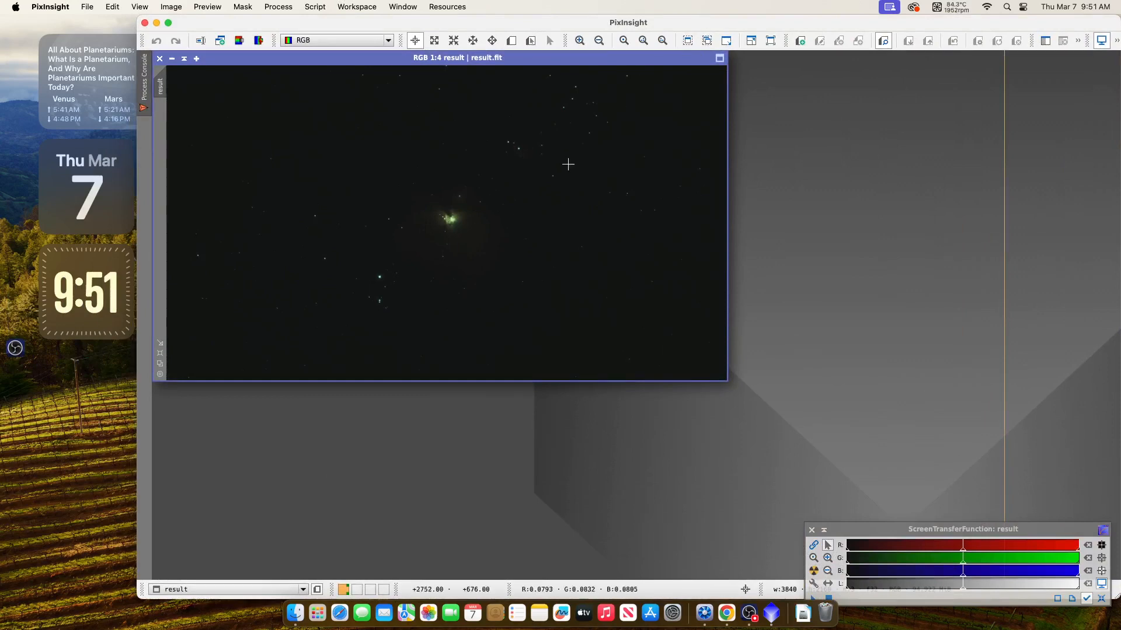
Enlarge the workspace to fill the screen and auto-stretch the display of the result image with ScreenTransferFunction.
left_click(168, 23)
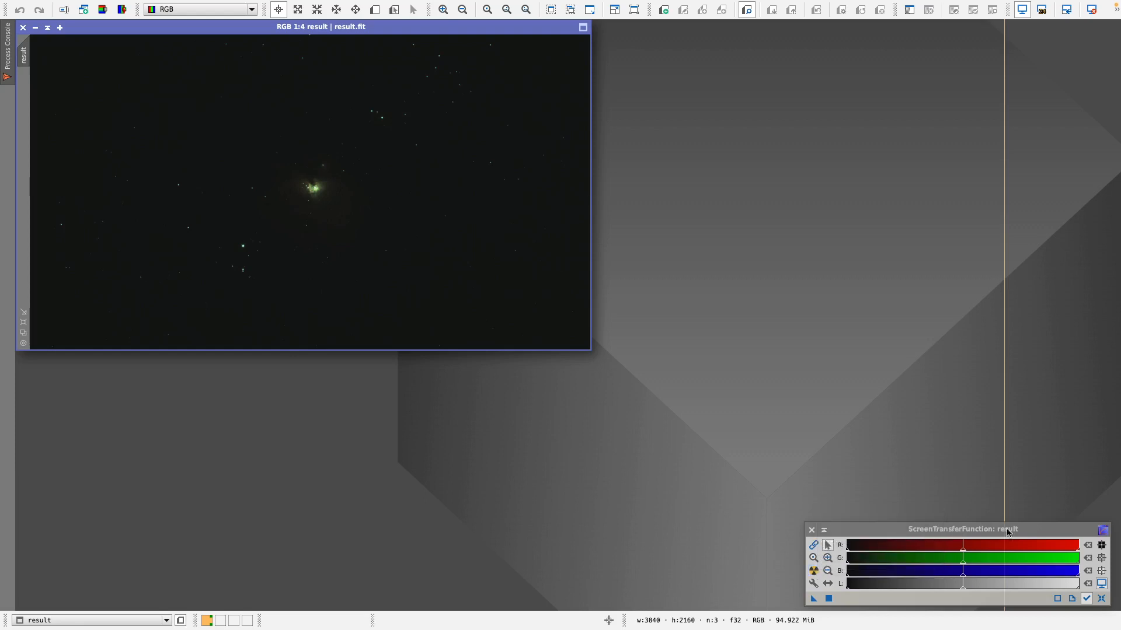
left_click(814, 571)
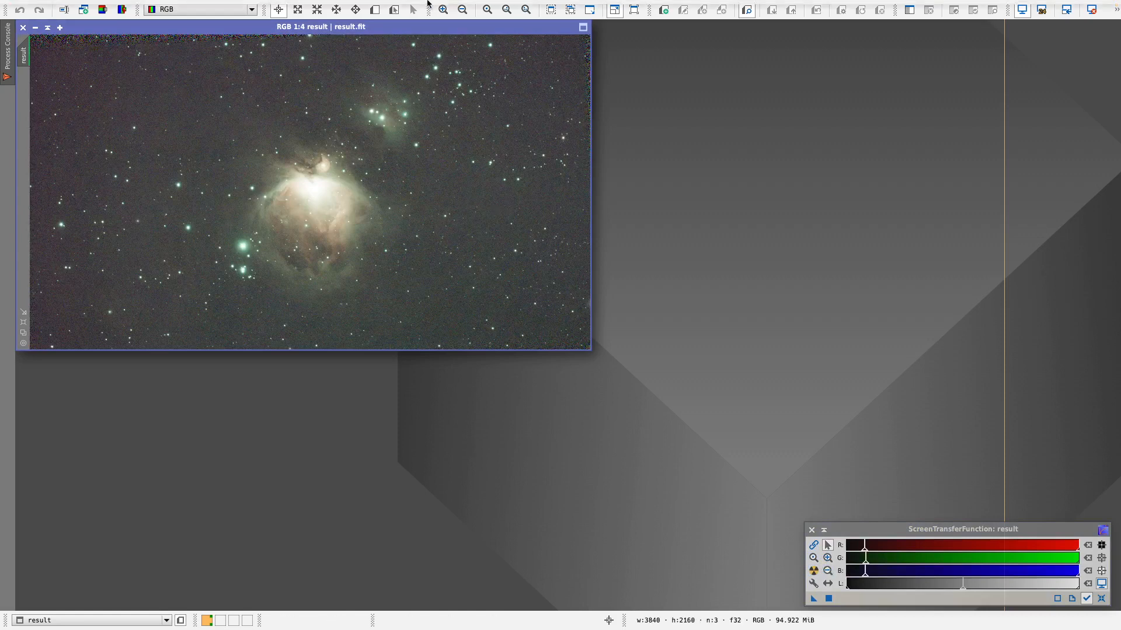
Try applying PhotometricColorCalibration to the result image with the Average Spiral Galaxy white reference, and collapse its window off to the side.
mouse_move(427, 2)
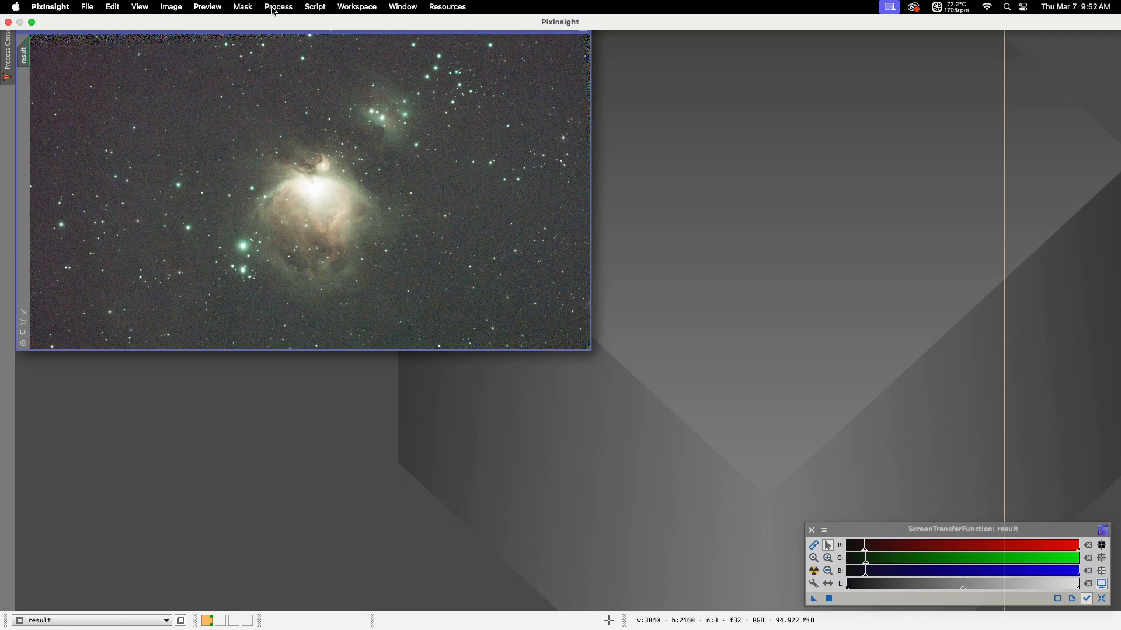
left_click(274, 8)
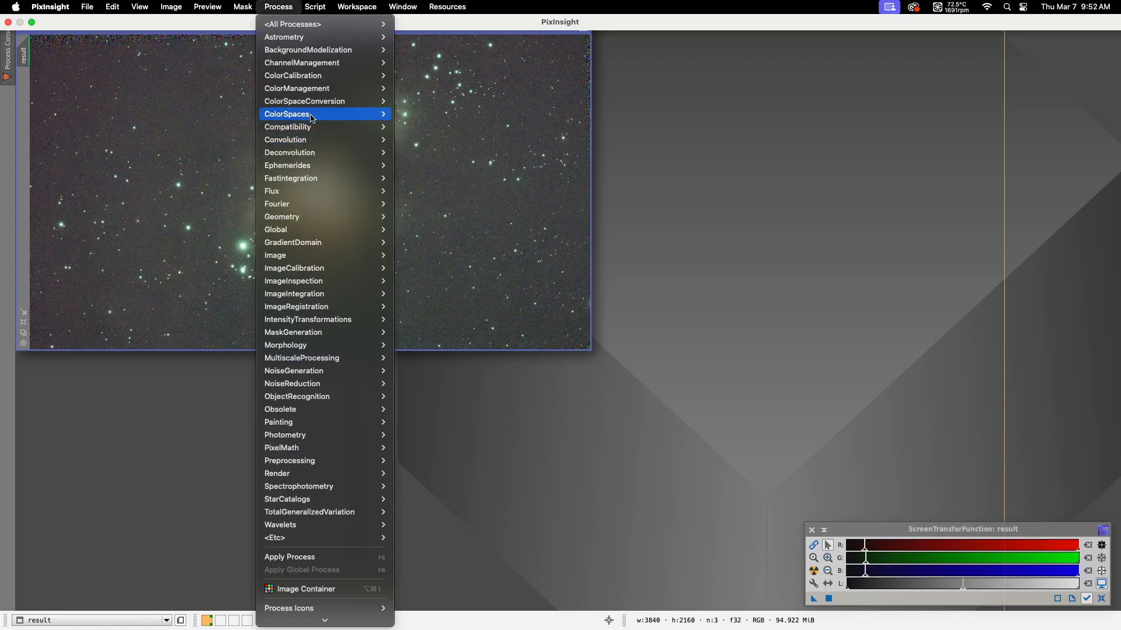
mouse_move(313, 88)
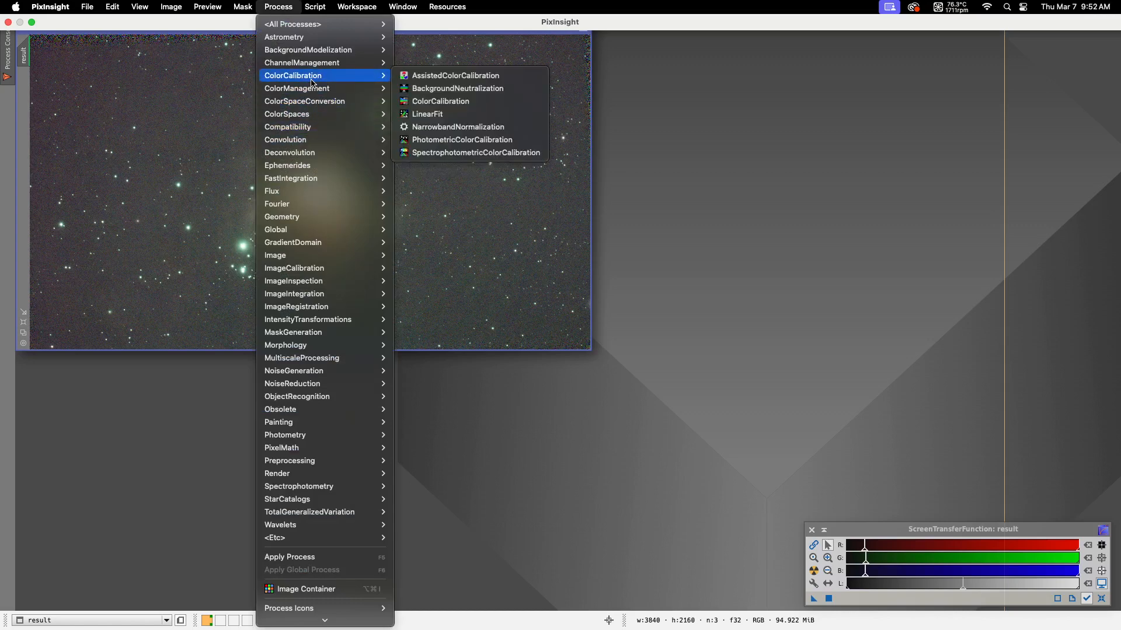
left_click(438, 140)
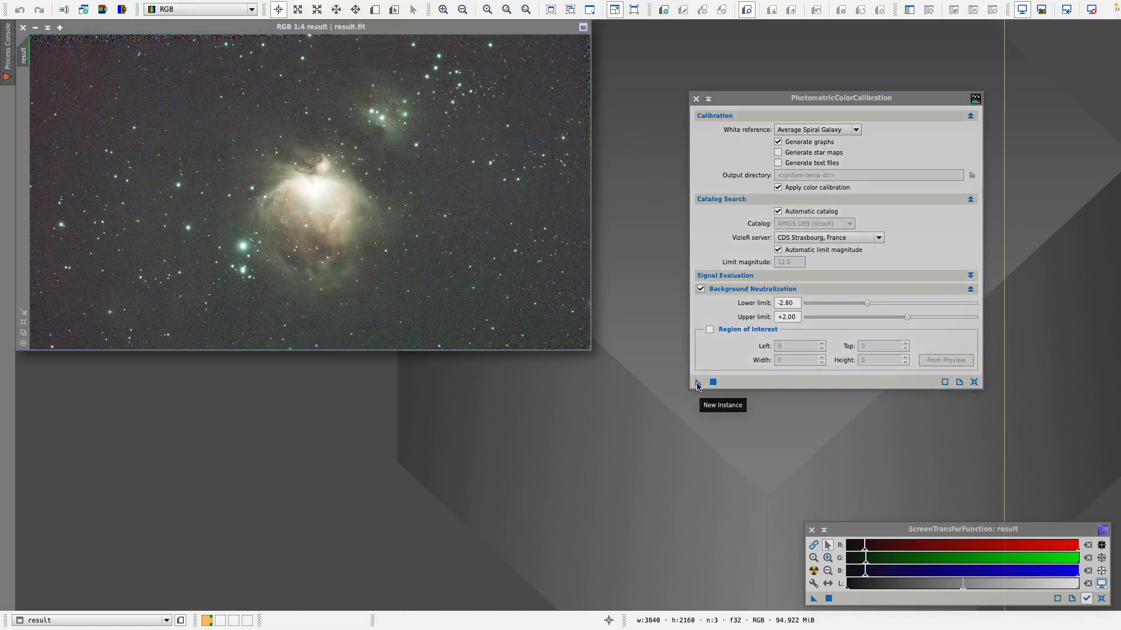
left_click_drag(698, 383, 536, 254)
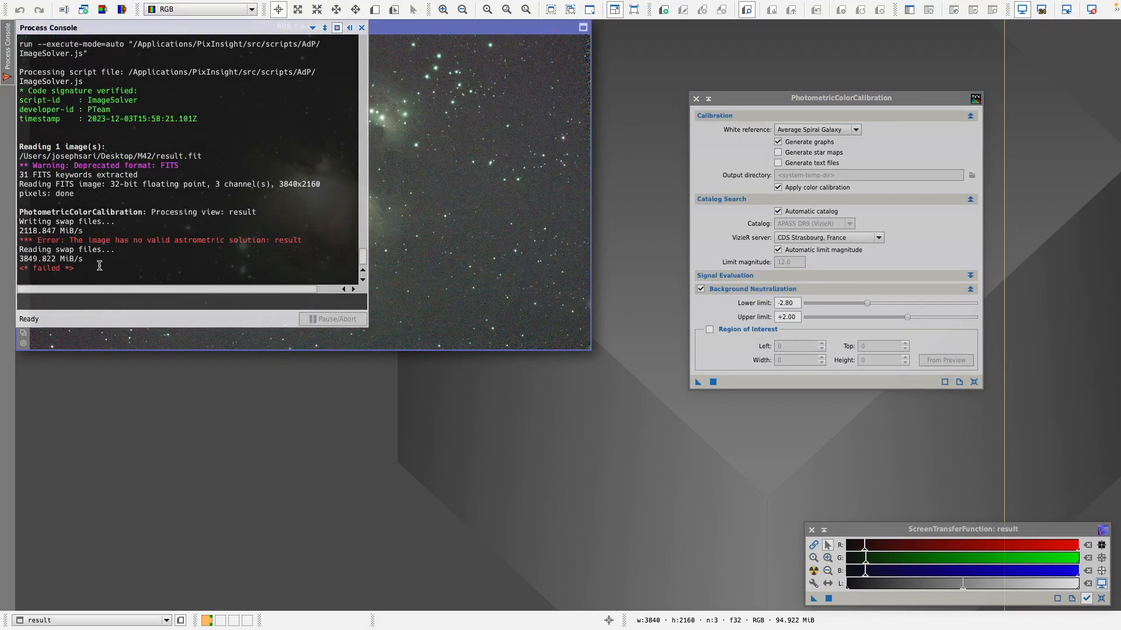
left_click(362, 29)
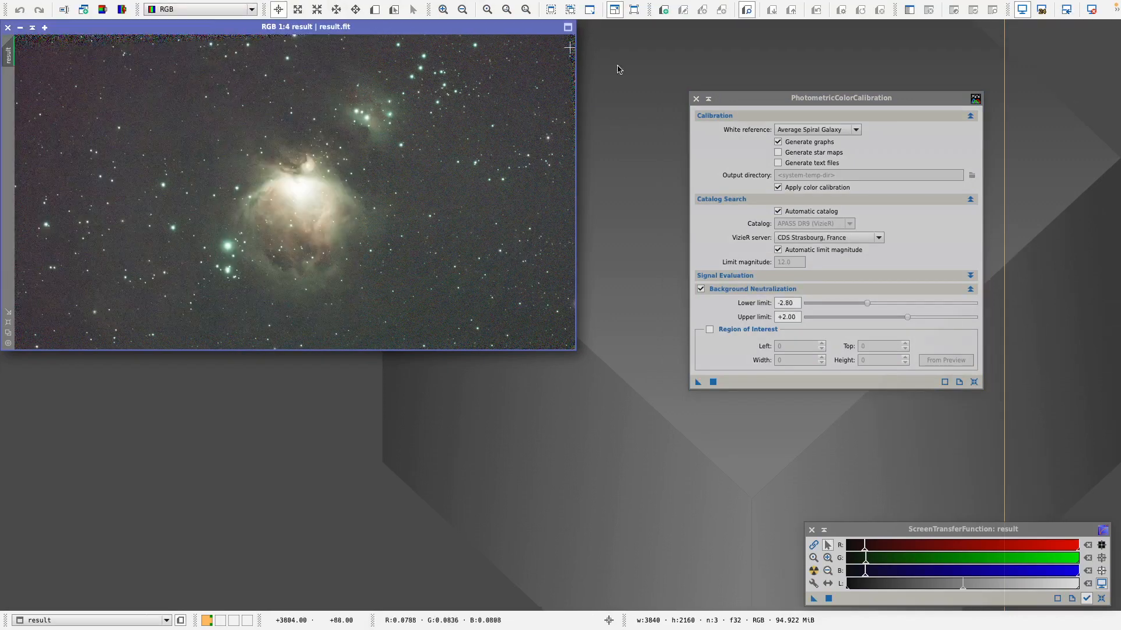
left_click(711, 101)
left_click_drag(854, 241, 1024, 52)
Plate-solve the active result image with the ImageSolver script, using the online coordinates for M42 (Great Orion Nebula), and close the console.
mouse_move(247, 3)
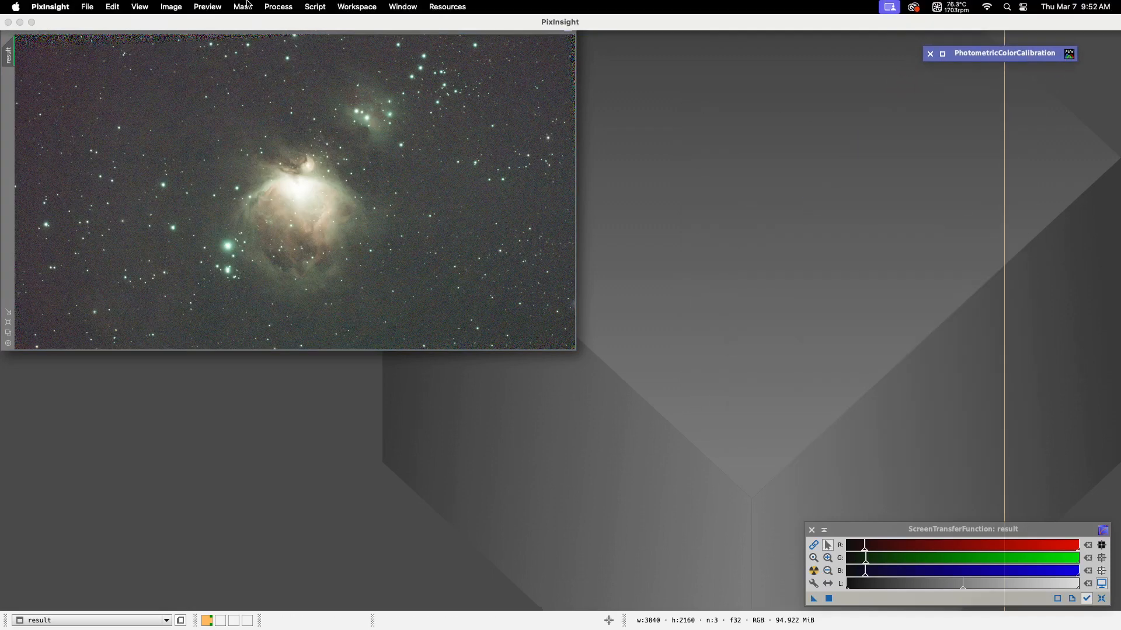
left_click(314, 7)
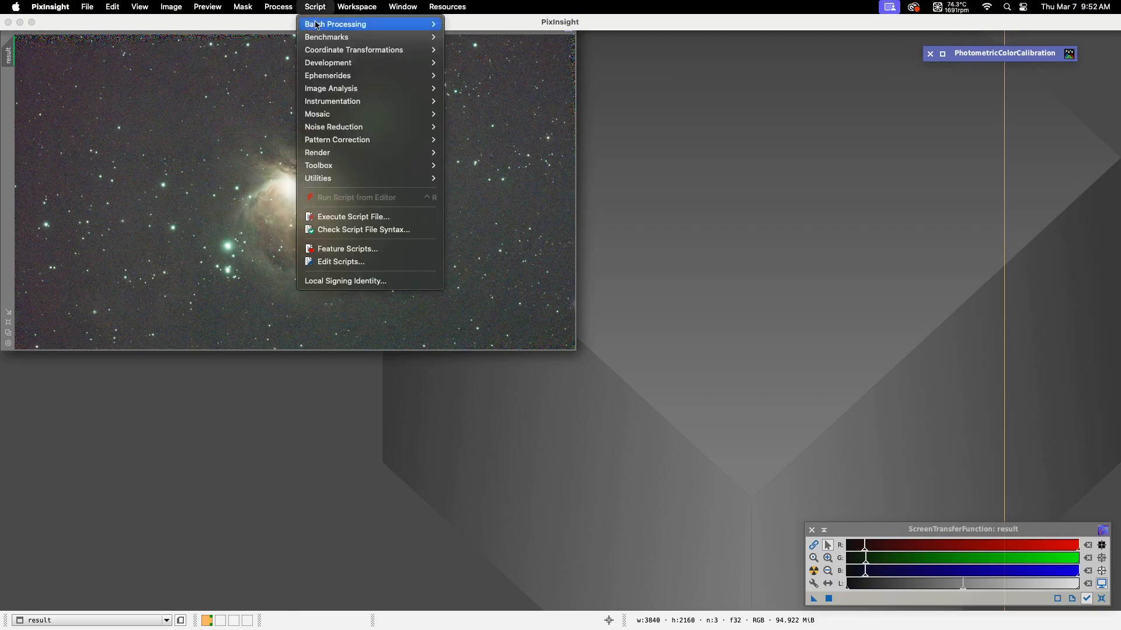
mouse_move(330, 88)
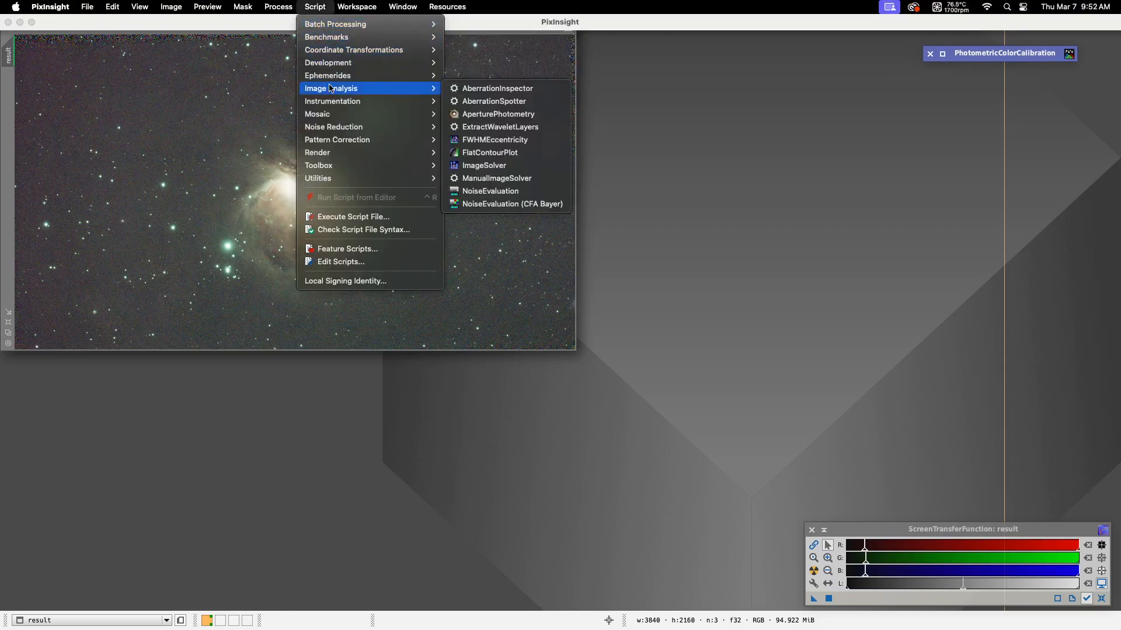
left_click(474, 166)
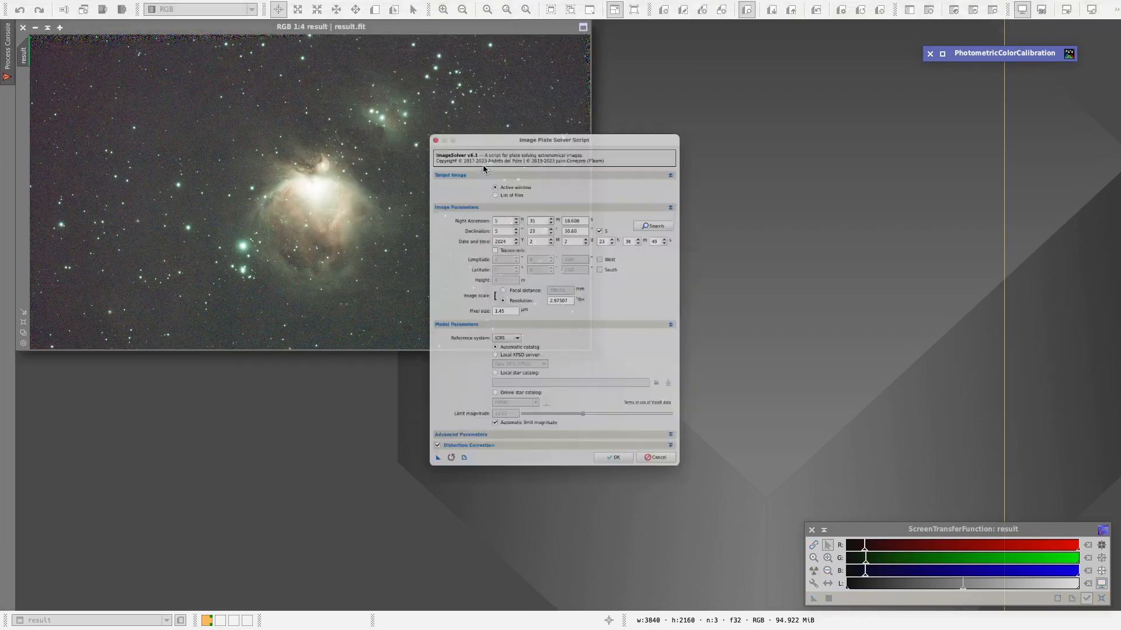
left_click_drag(622, 81, 739, 62)
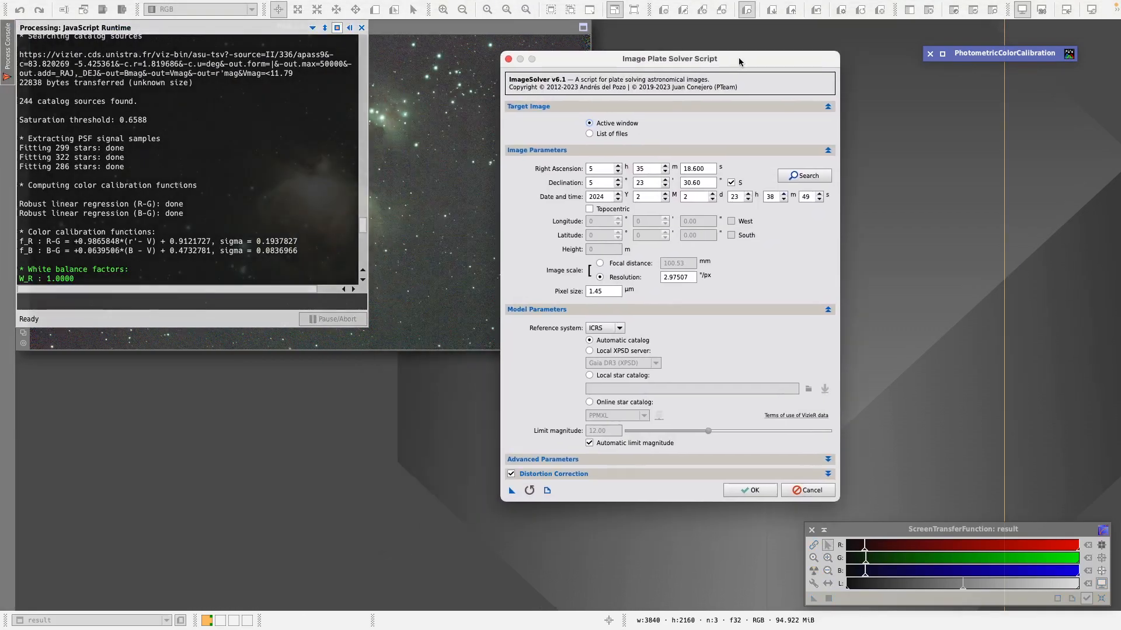
left_click(801, 181)
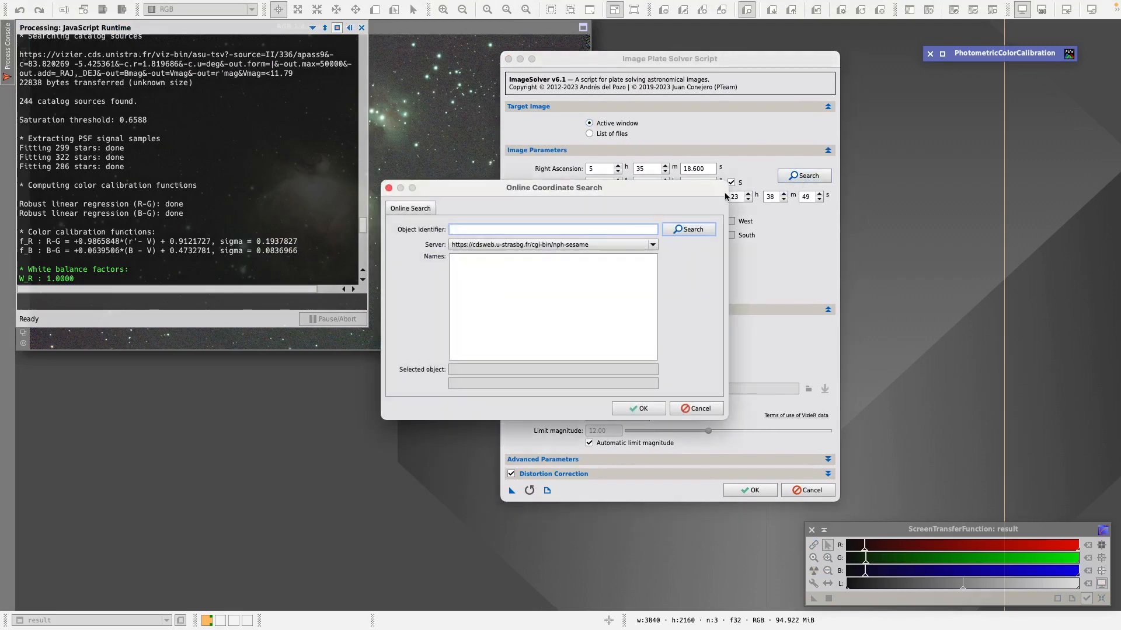
left_click(582, 230)
type("M42")
left_click(687, 229)
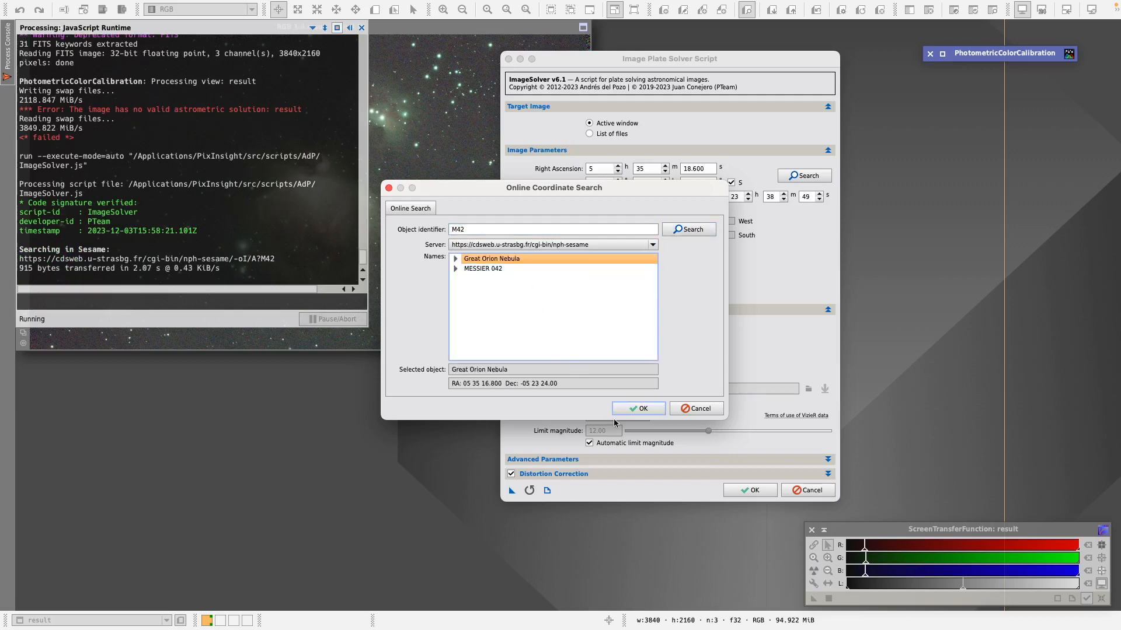
left_click(630, 408)
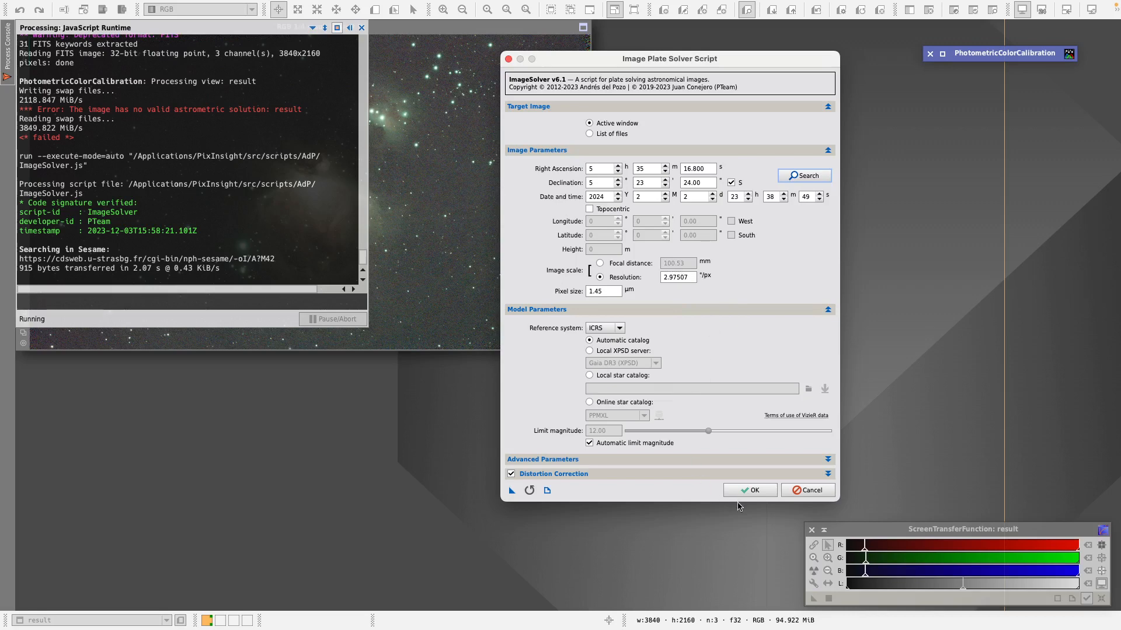
left_click(749, 491)
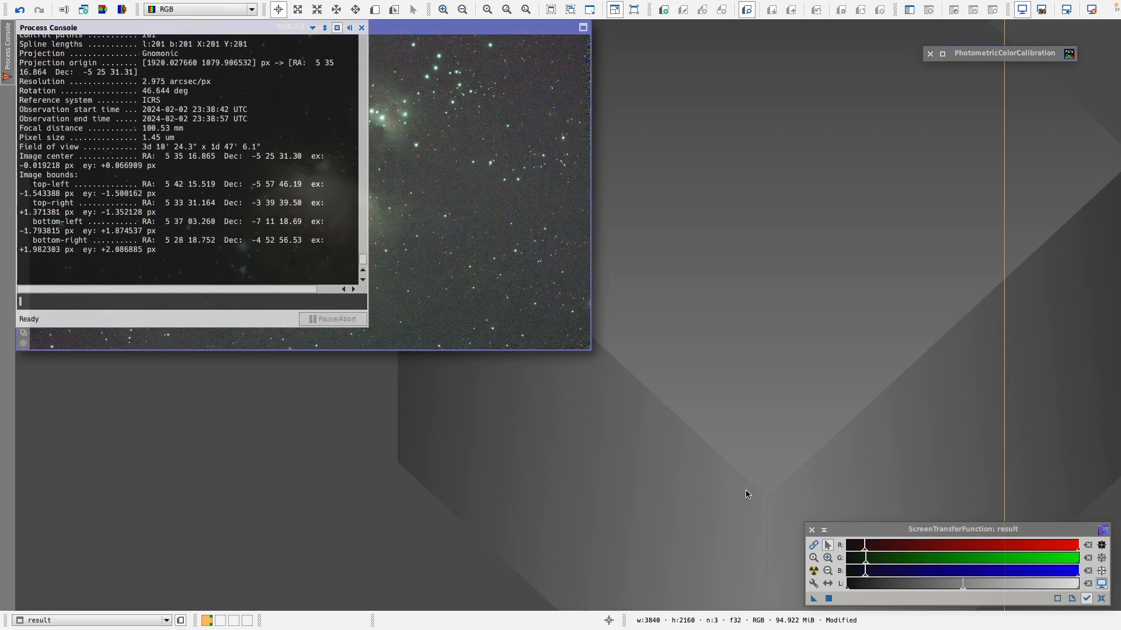
left_click(362, 28)
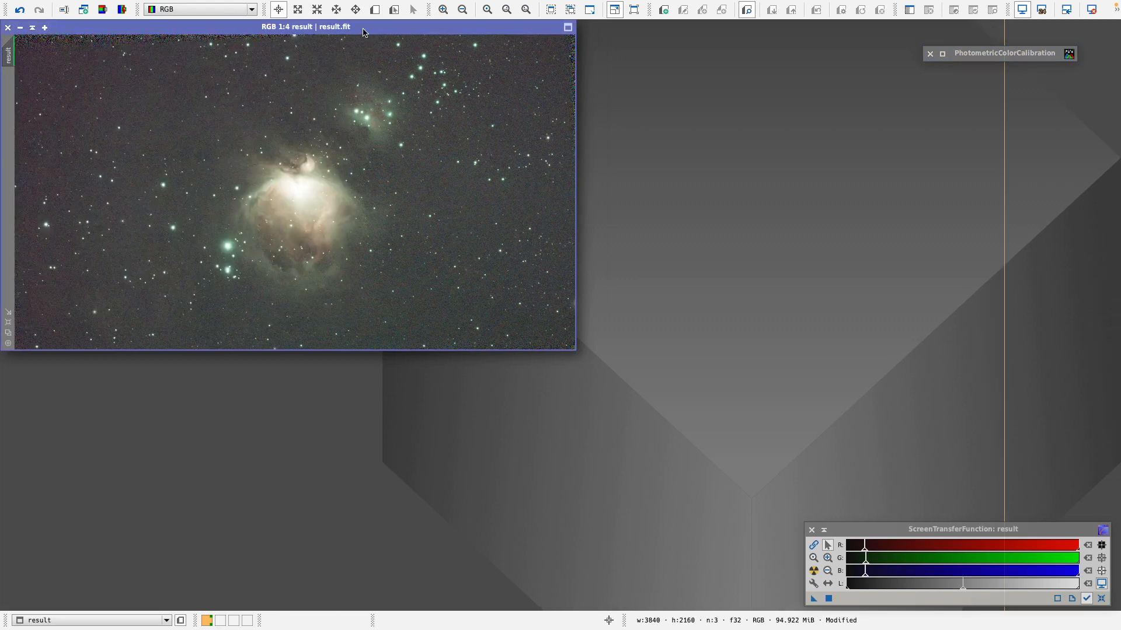
Apply PhotometricColorCalibration to the plate-solved image, close its report and process windows, and recompute the screen auto-stretch.
double_click(957, 55)
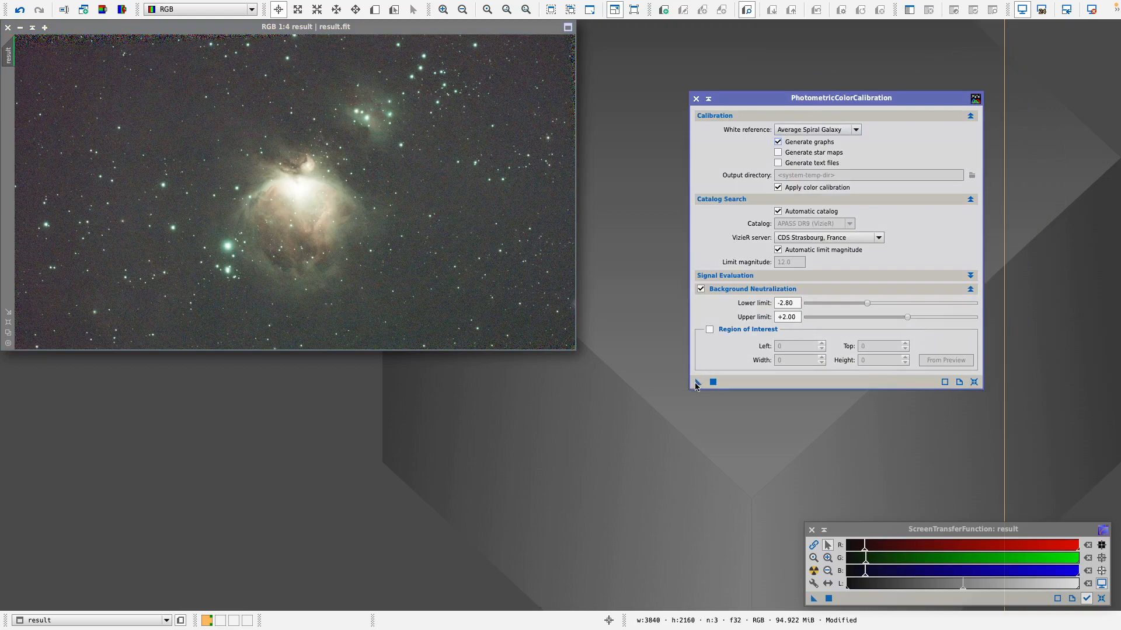
left_click_drag(697, 383, 500, 232)
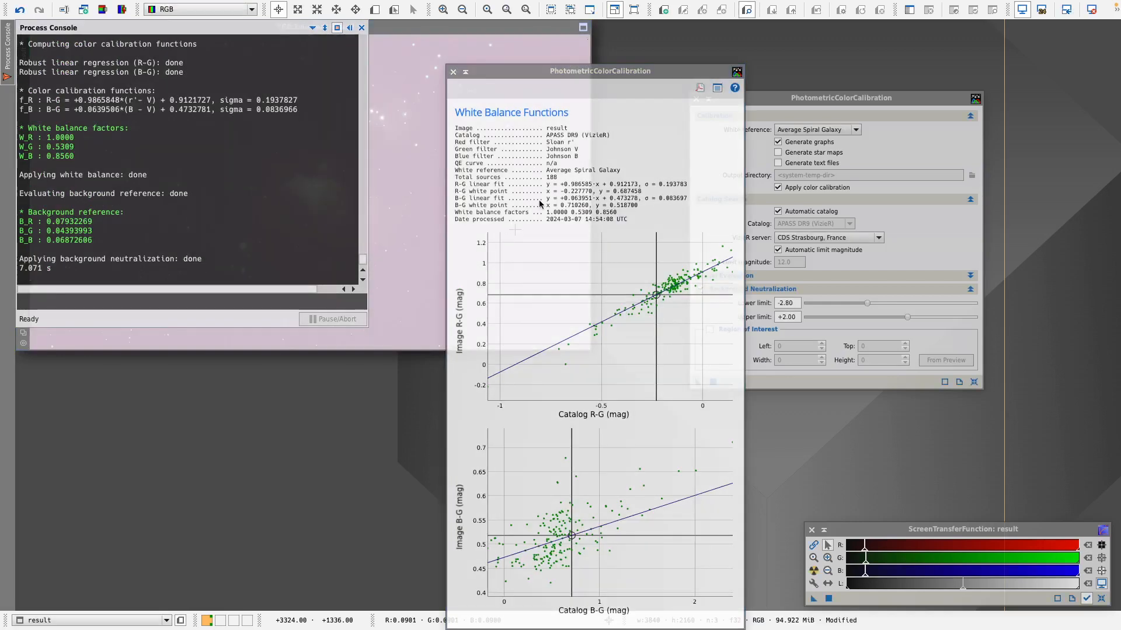
left_click(454, 73)
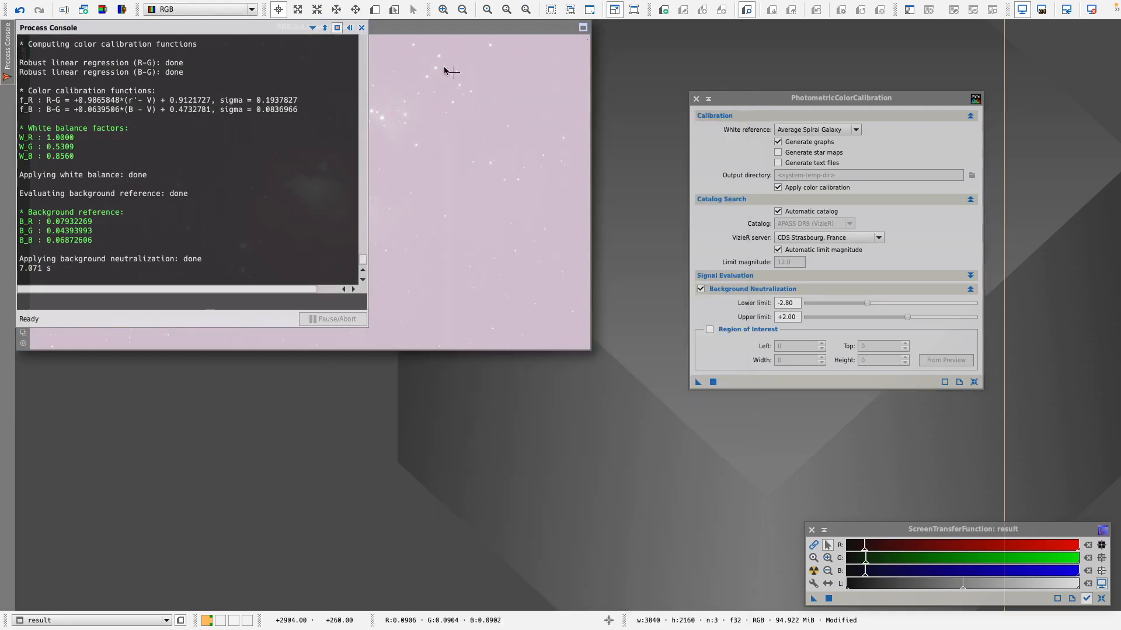
left_click(362, 28)
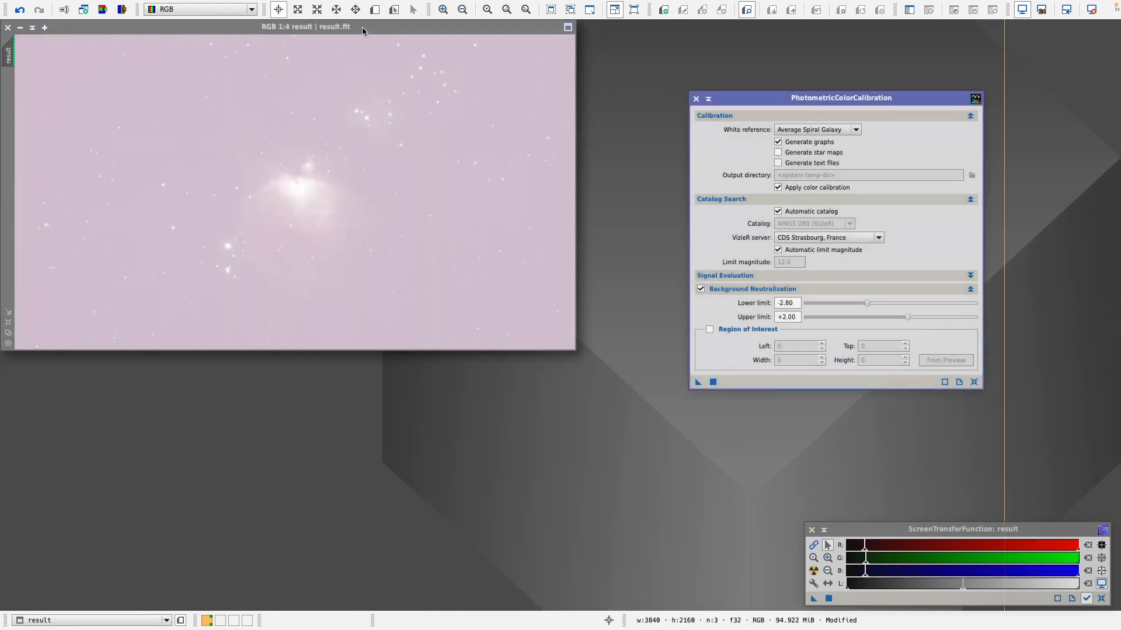
left_click(696, 99)
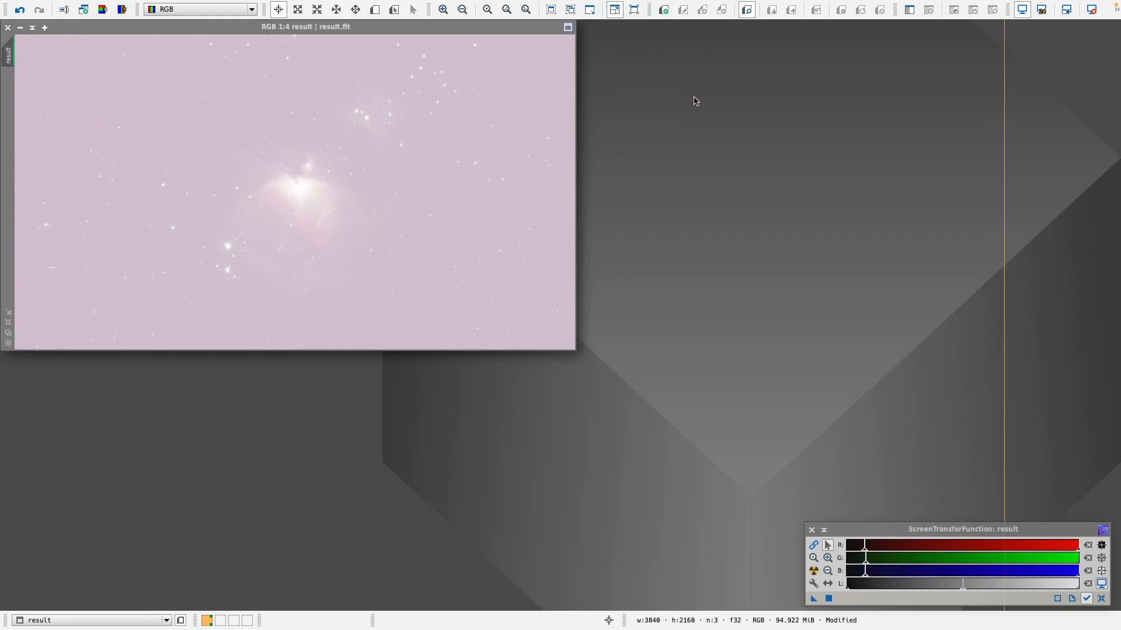
left_click(813, 572)
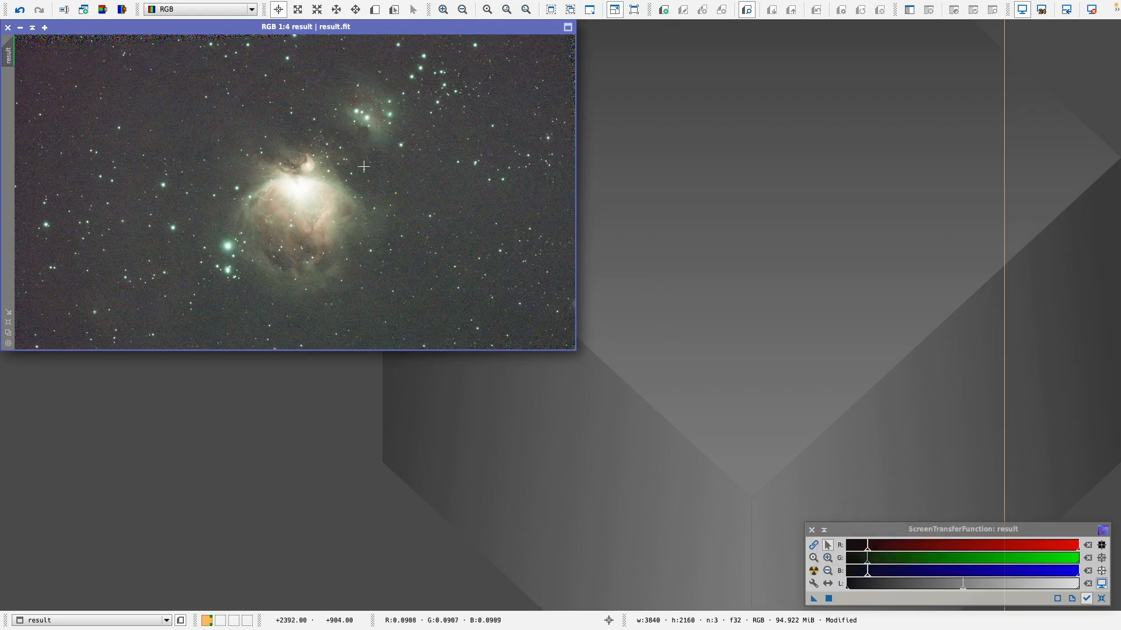
Crop the result image around the nebula to about 2540 × 1804 pixels with DynamicCrop, cutting off the noisy borders and accepting the loss of the astrometric solution.
mouse_move(362, 3)
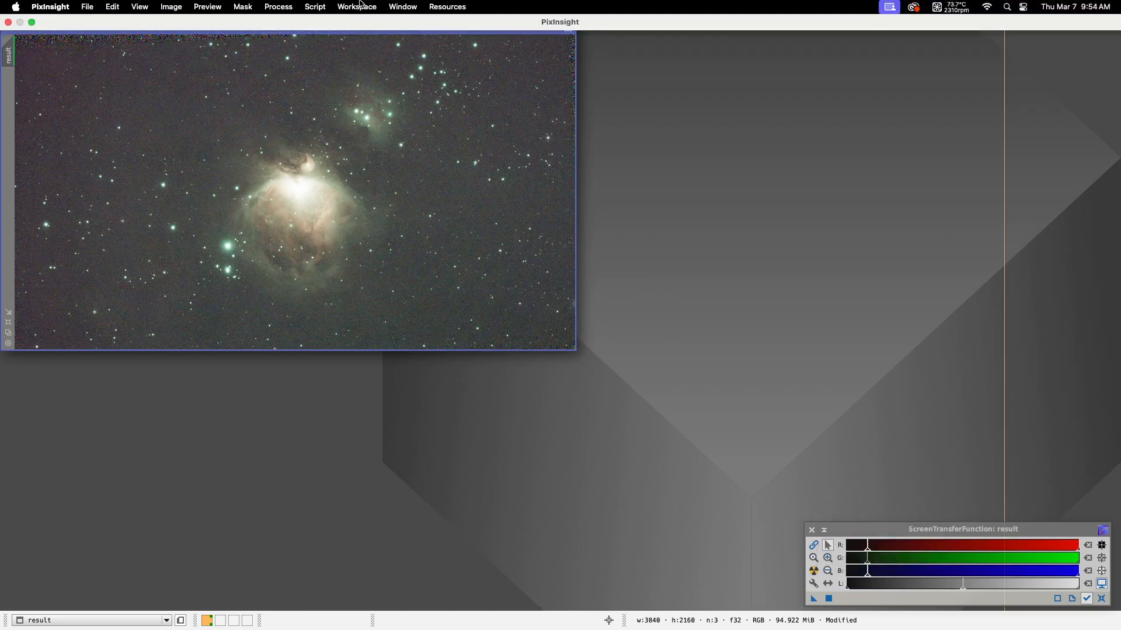
left_click(277, 8)
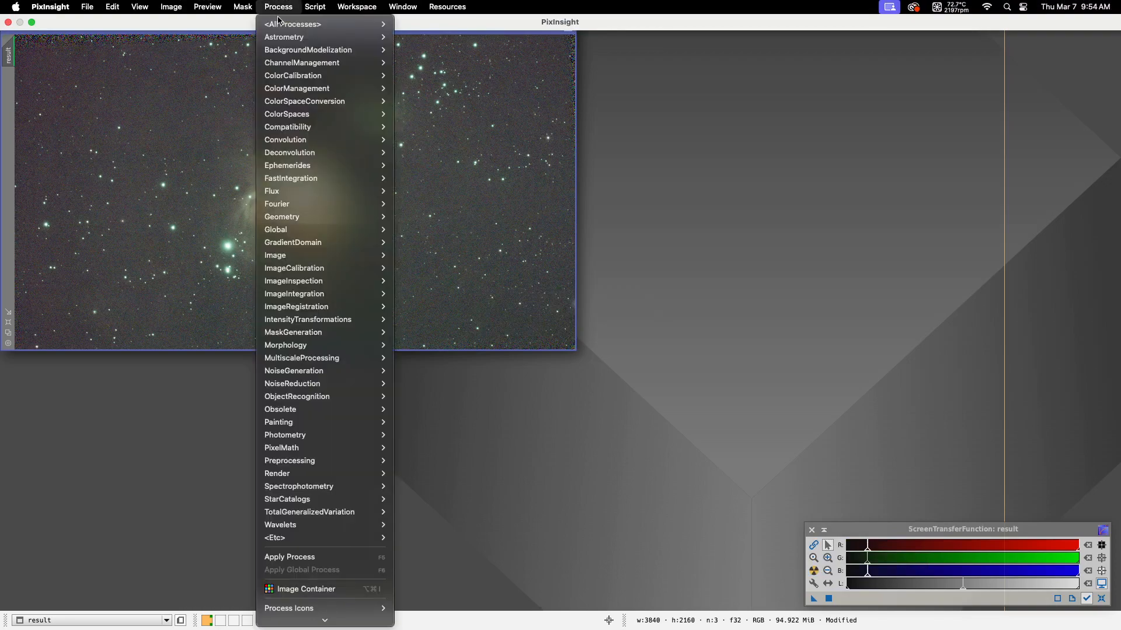
mouse_move(284, 25)
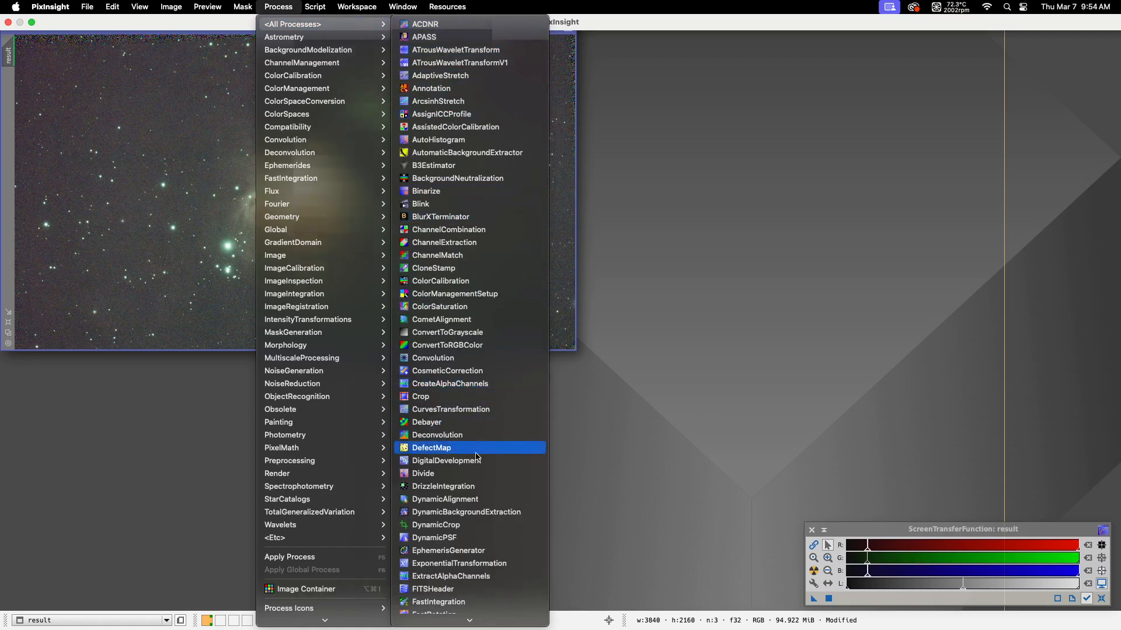
left_click(467, 524)
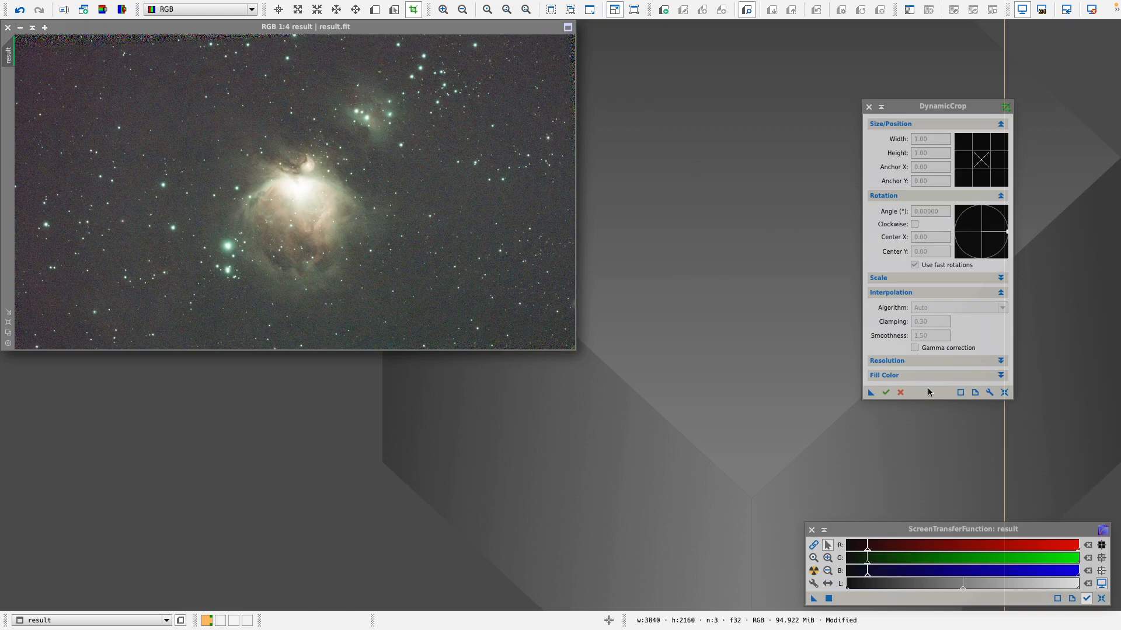
left_click(1004, 392)
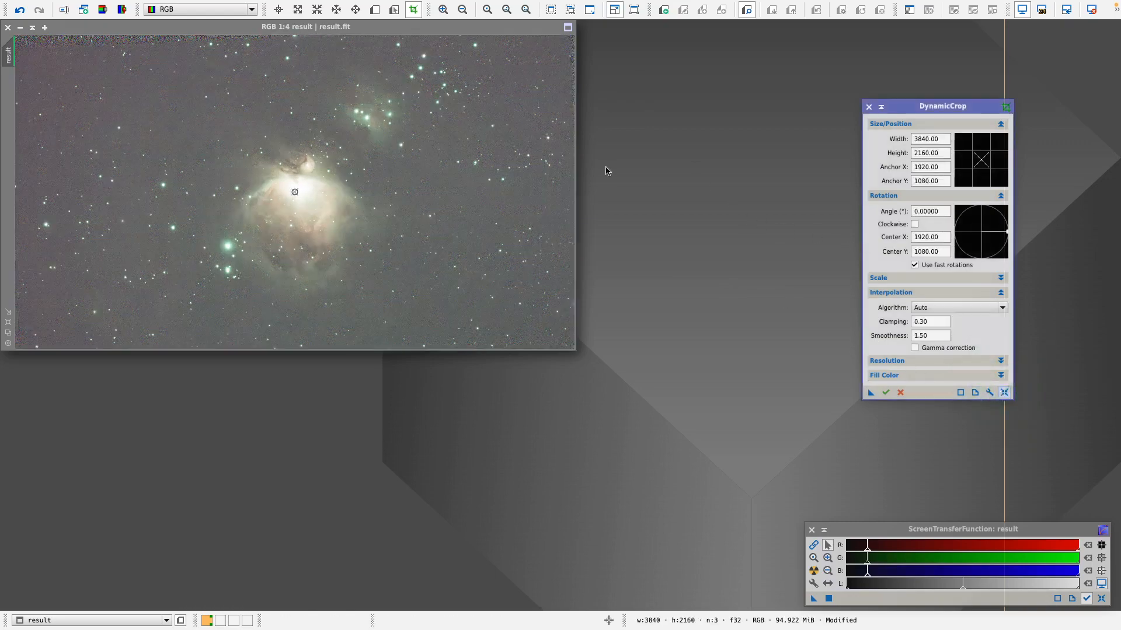
left_click(574, 350)
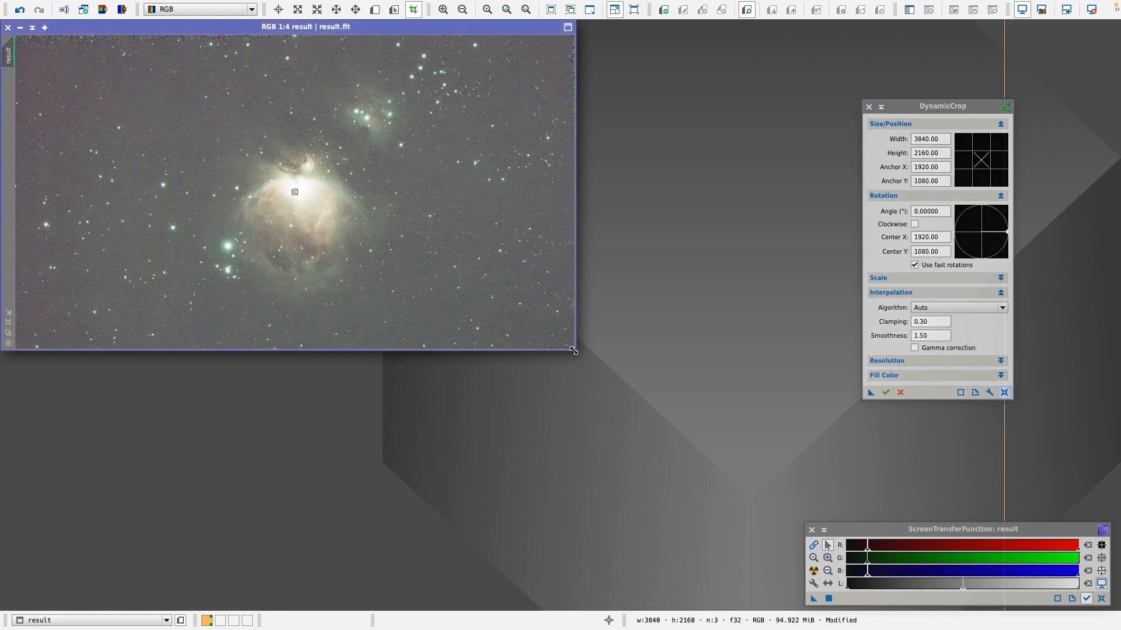
left_click_drag(574, 351, 601, 389)
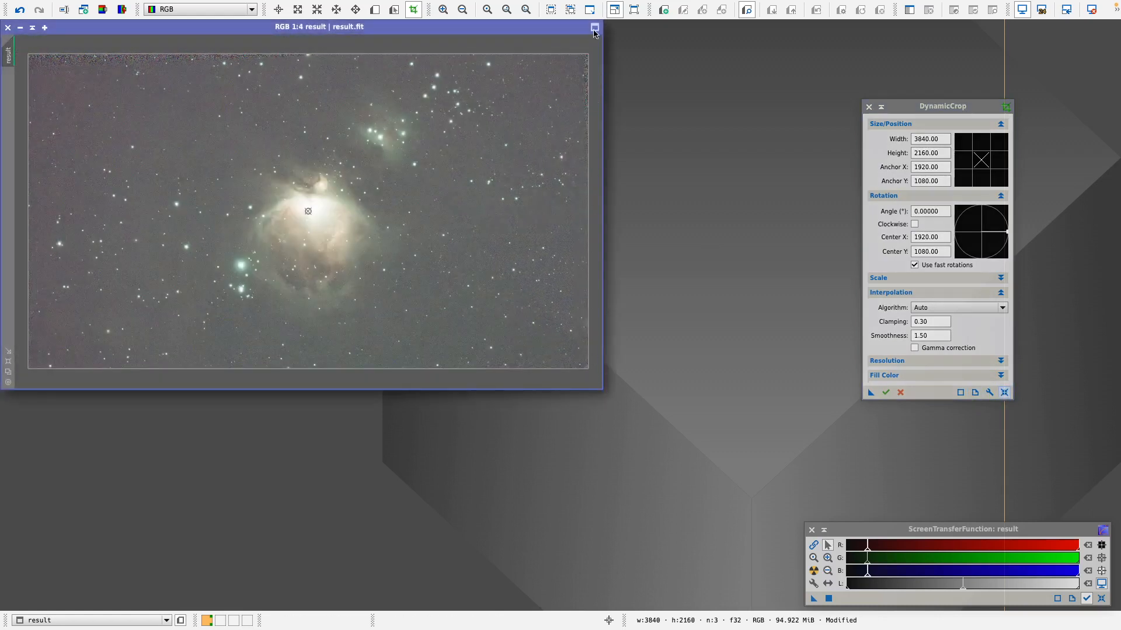
left_click_drag(588, 55, 501, 89)
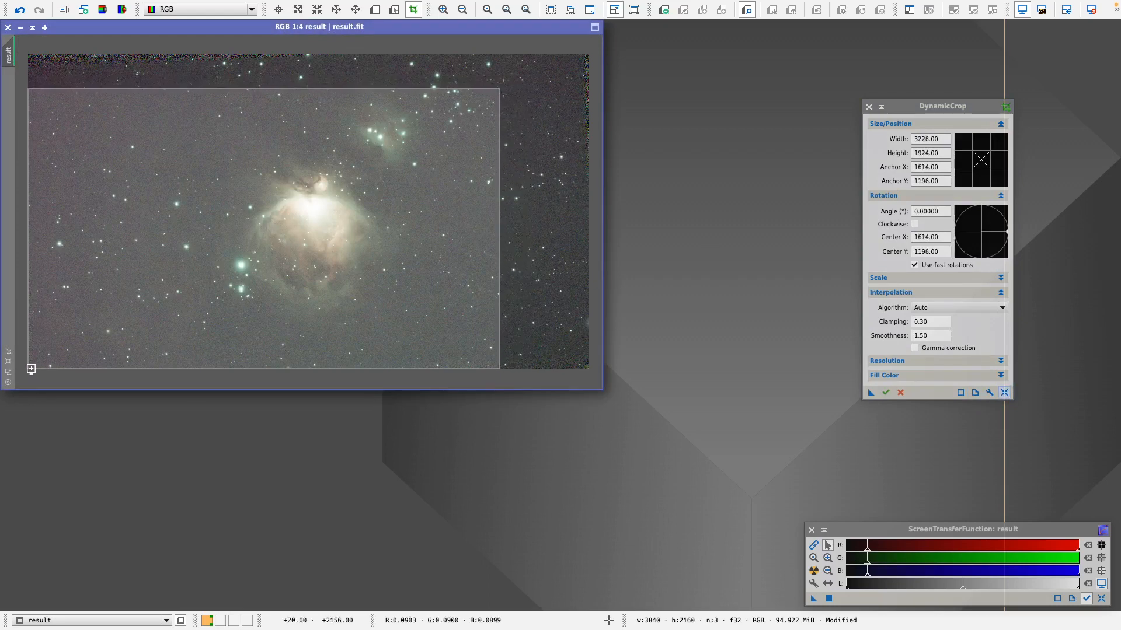
left_click_drag(30, 369, 129, 351)
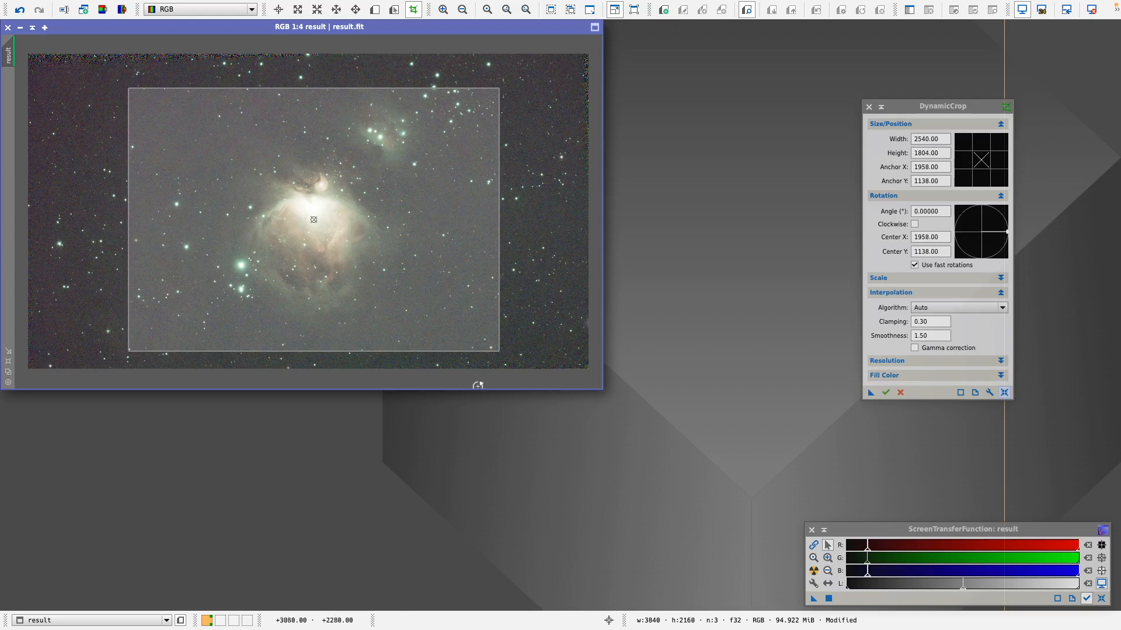
left_click(886, 393)
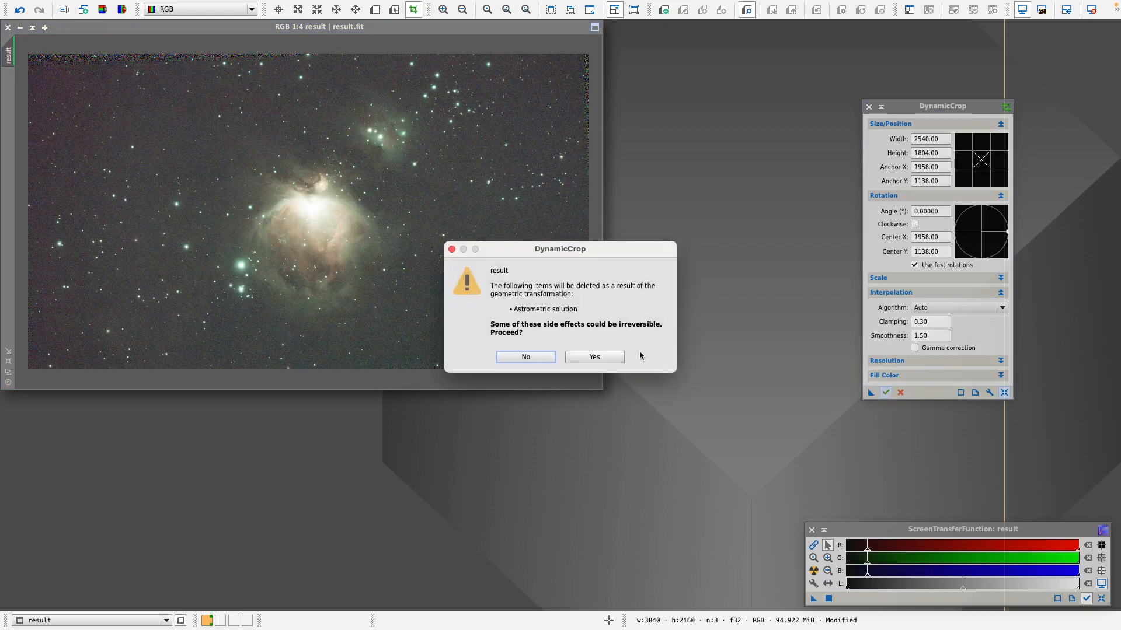
left_click(609, 357)
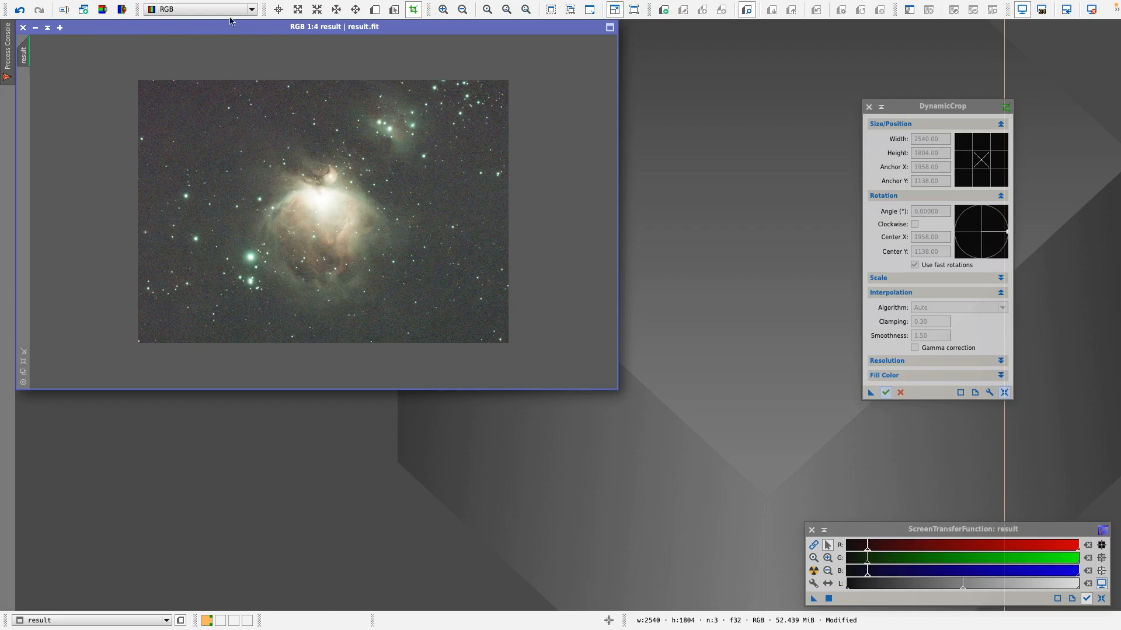
Close DynamicCrop, apply BlurXTerminator to the result image with Sharpen Stars 0.62, Adjust Star Halos 0.31 and Sharpen Nonstellar 0.75, and close its windows.
left_click(442, 10)
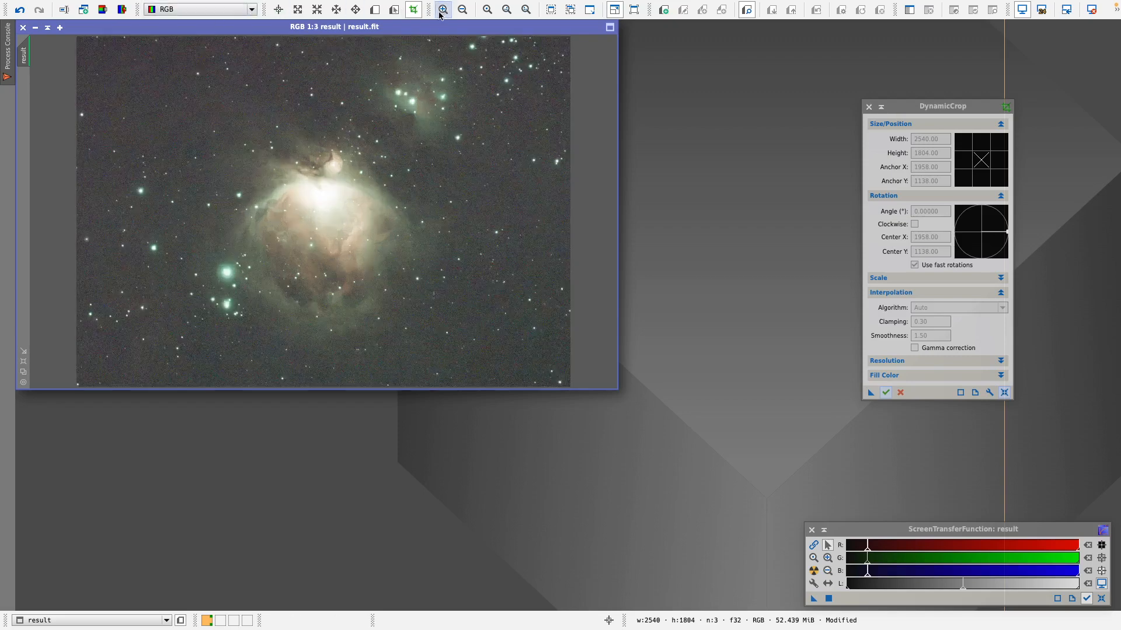
left_click(869, 108)
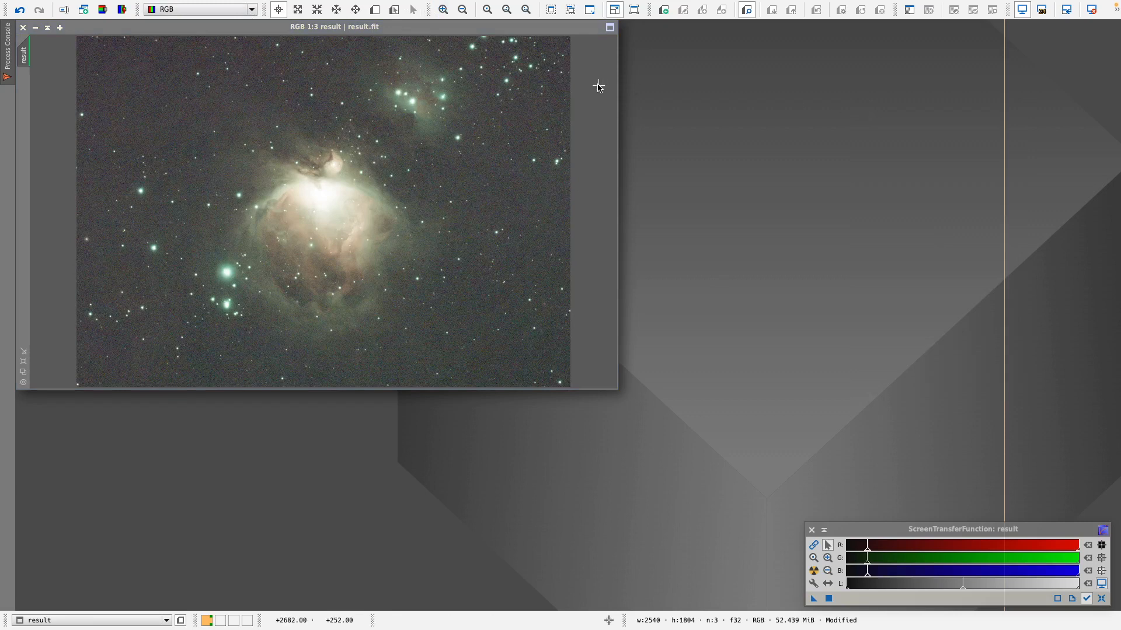
mouse_move(327, 2)
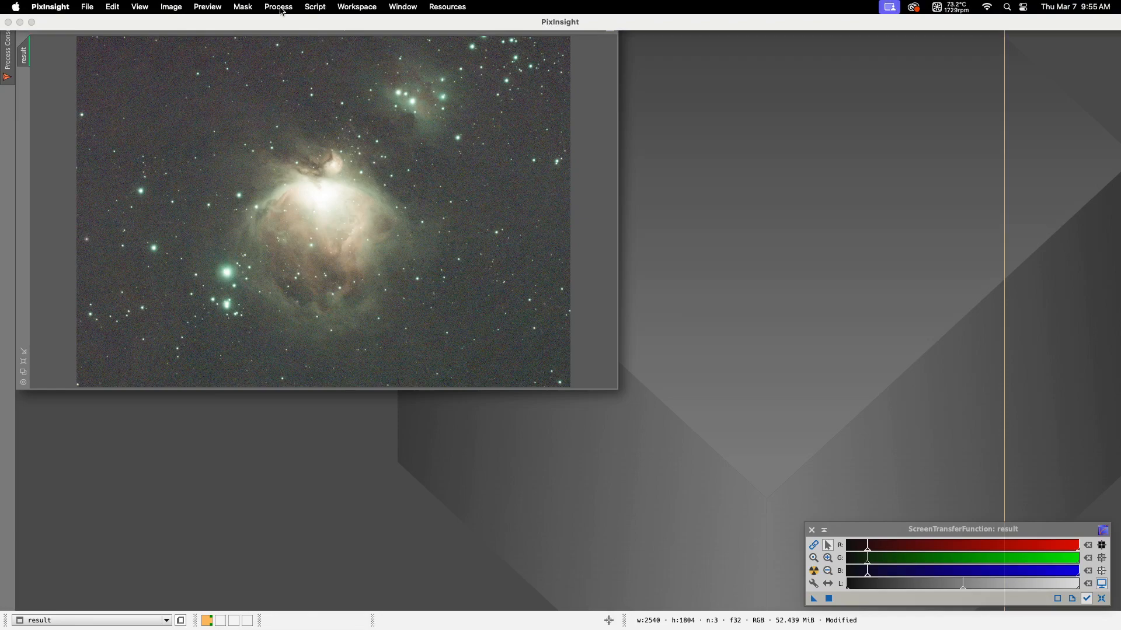
left_click(282, 11)
mouse_move(284, 131)
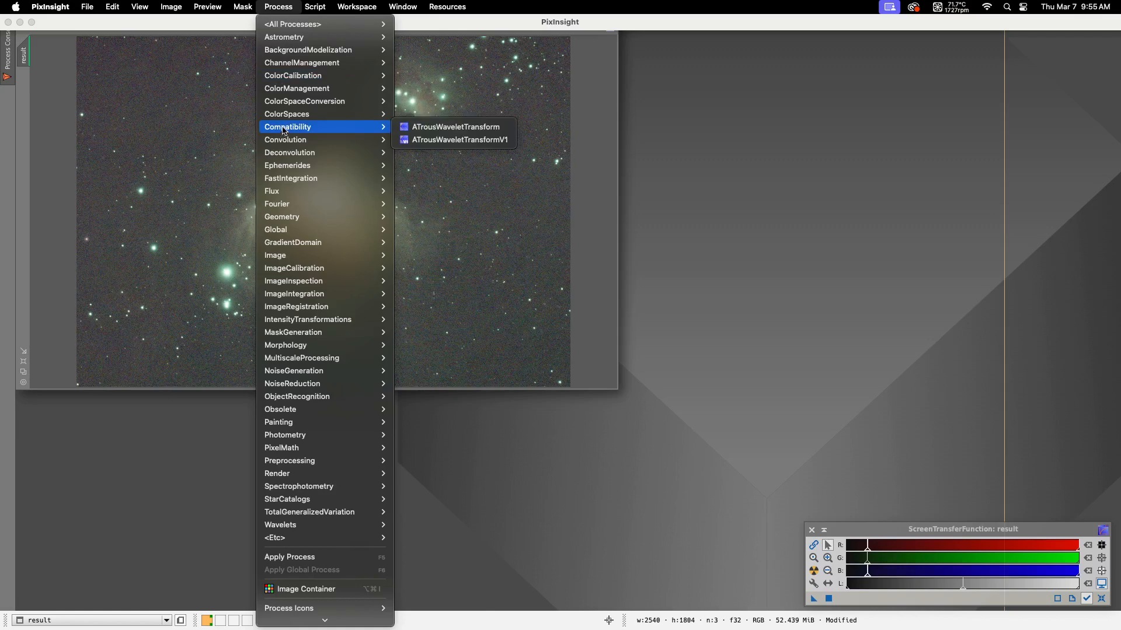
mouse_move(289, 155)
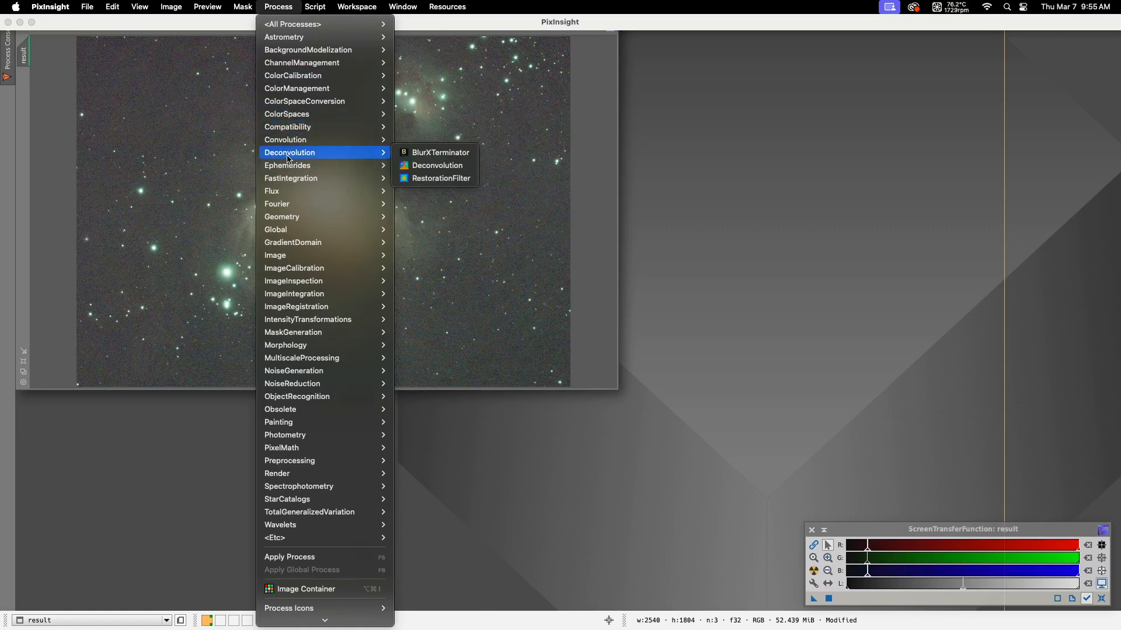
left_click(431, 153)
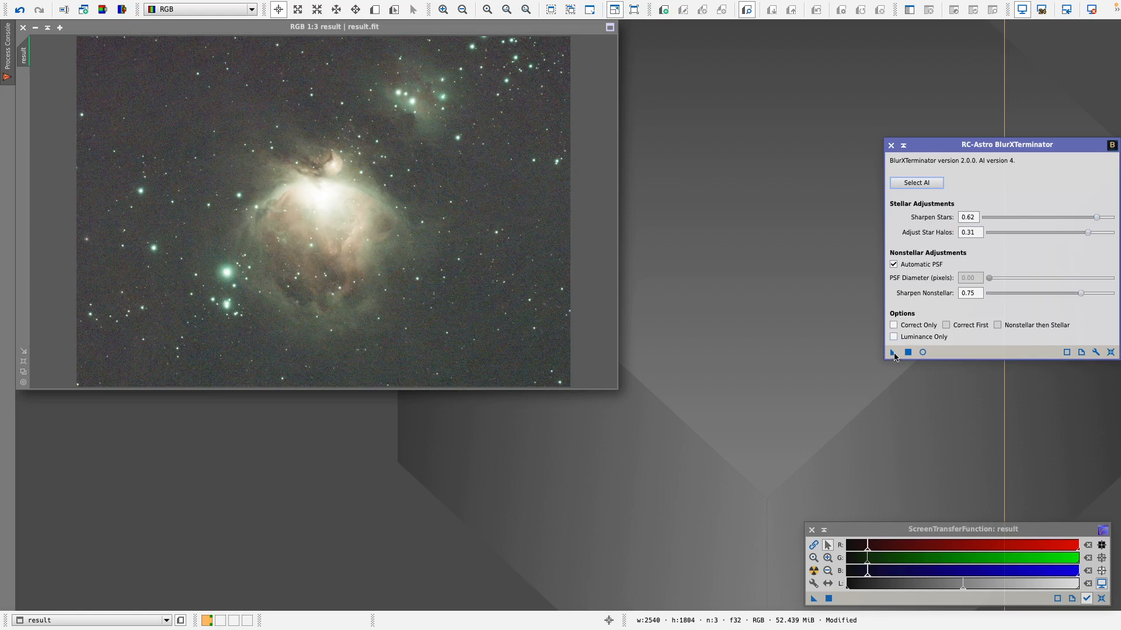
left_click_drag(892, 354, 492, 250)
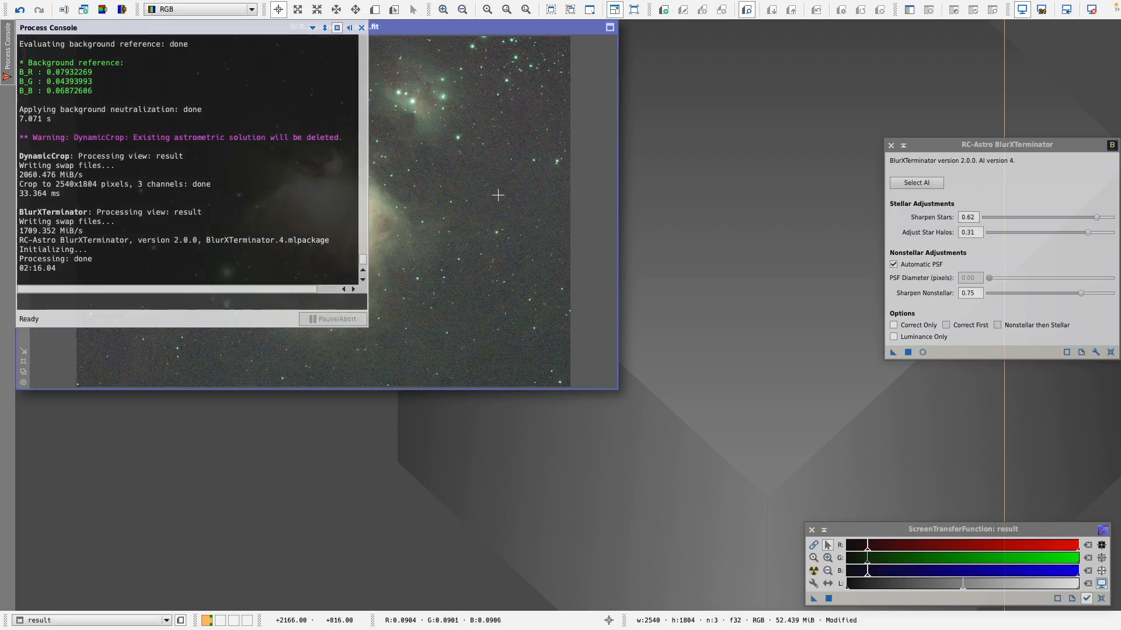
left_click(361, 28)
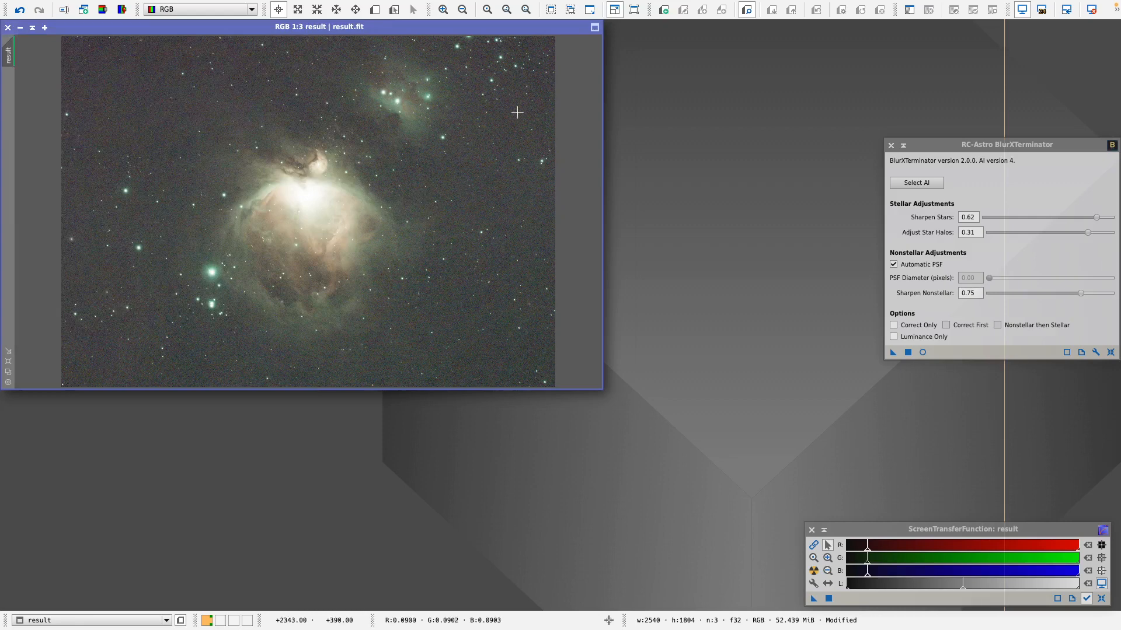
left_click(891, 146)
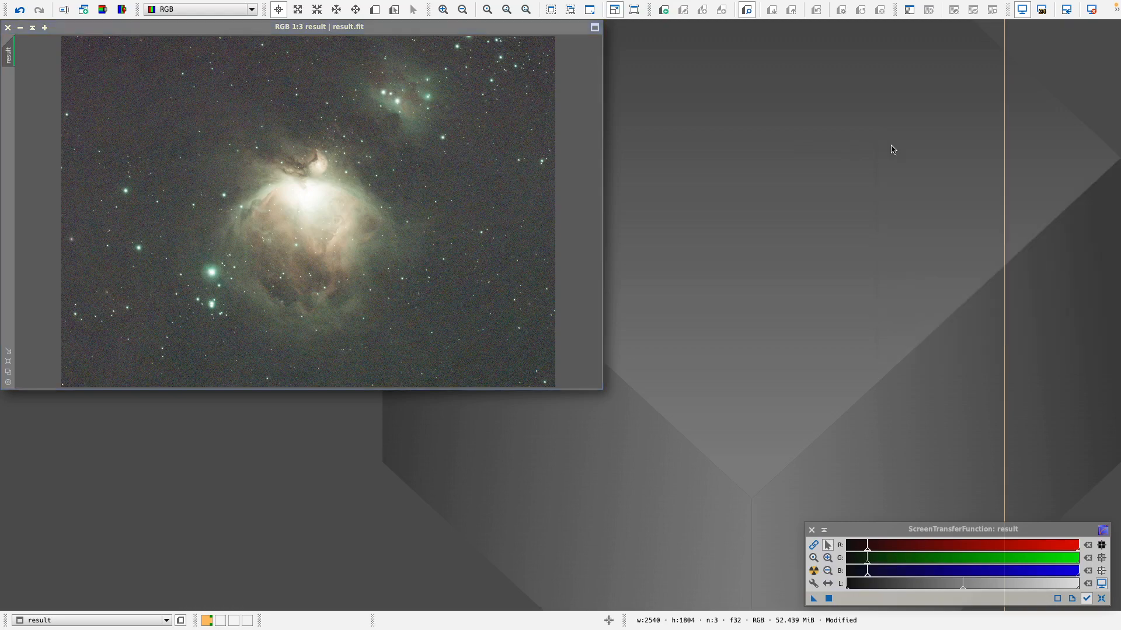
Denoise the result image with NoiseXTerminator at Denoise 0.90 and Detail 0.25, and close the console and process window.
mouse_move(433, 5)
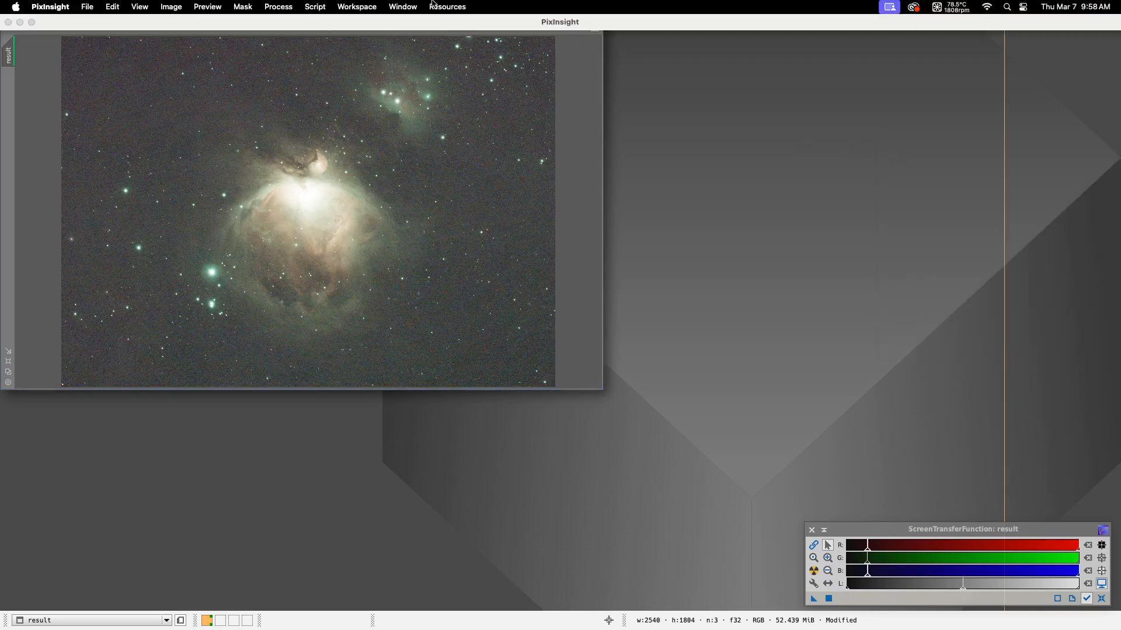
left_click(280, 8)
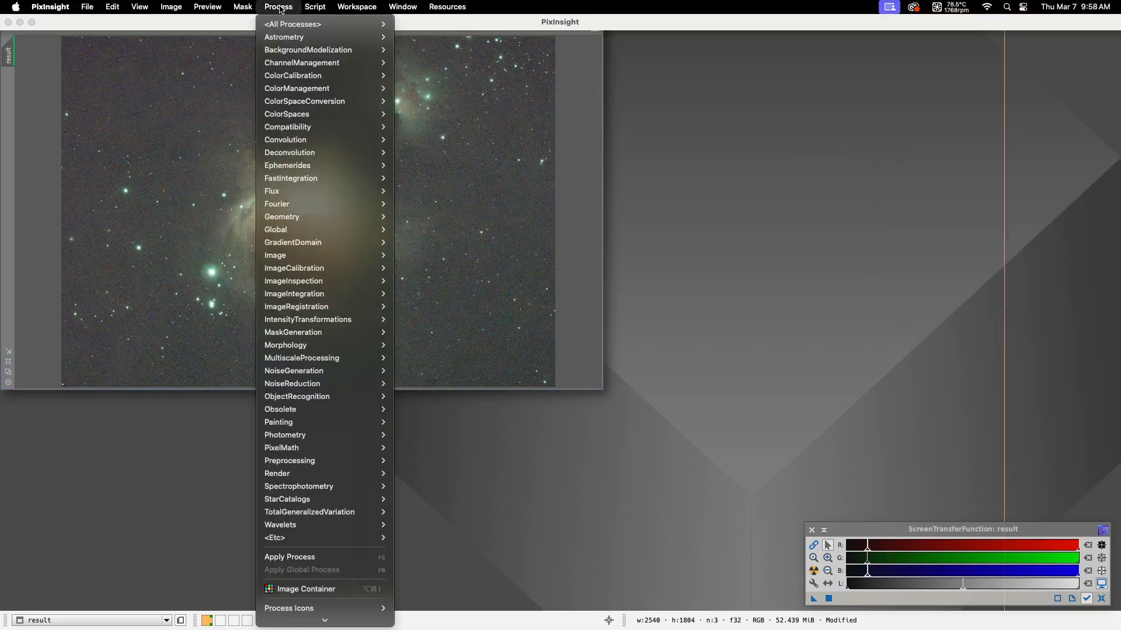
mouse_move(278, 382)
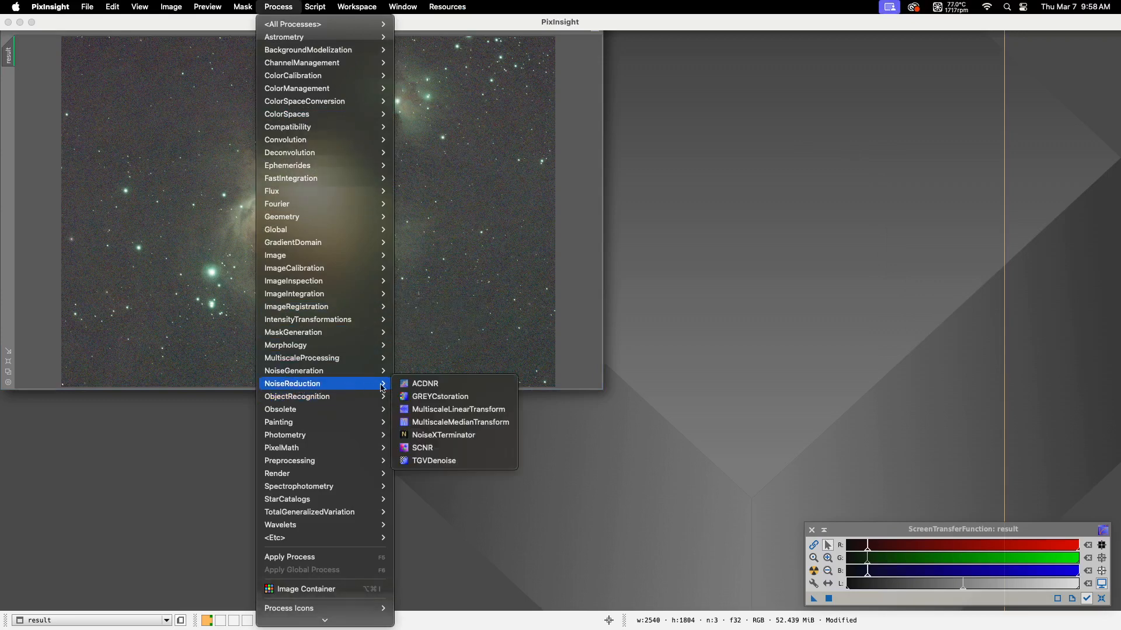
left_click(432, 439)
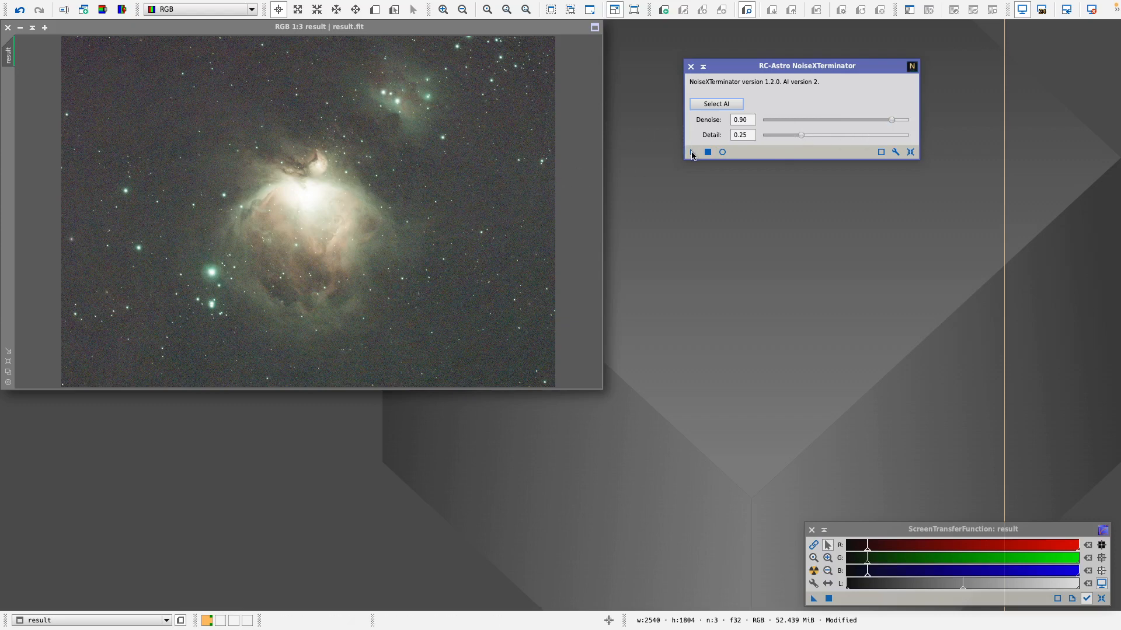
left_click_drag(692, 155, 513, 178)
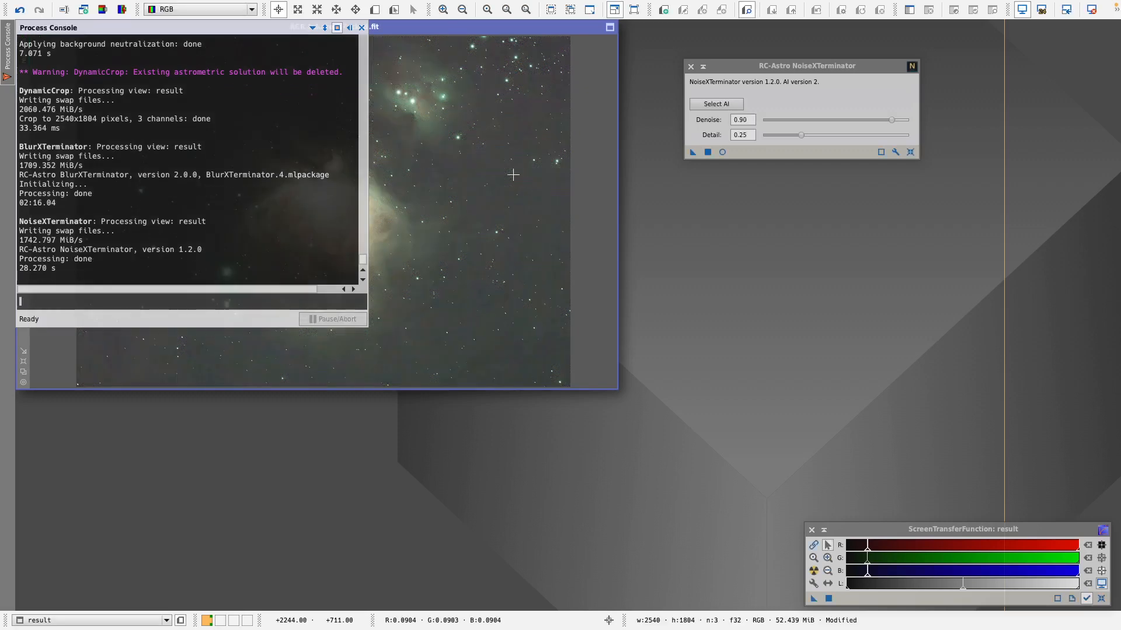
left_click(361, 28)
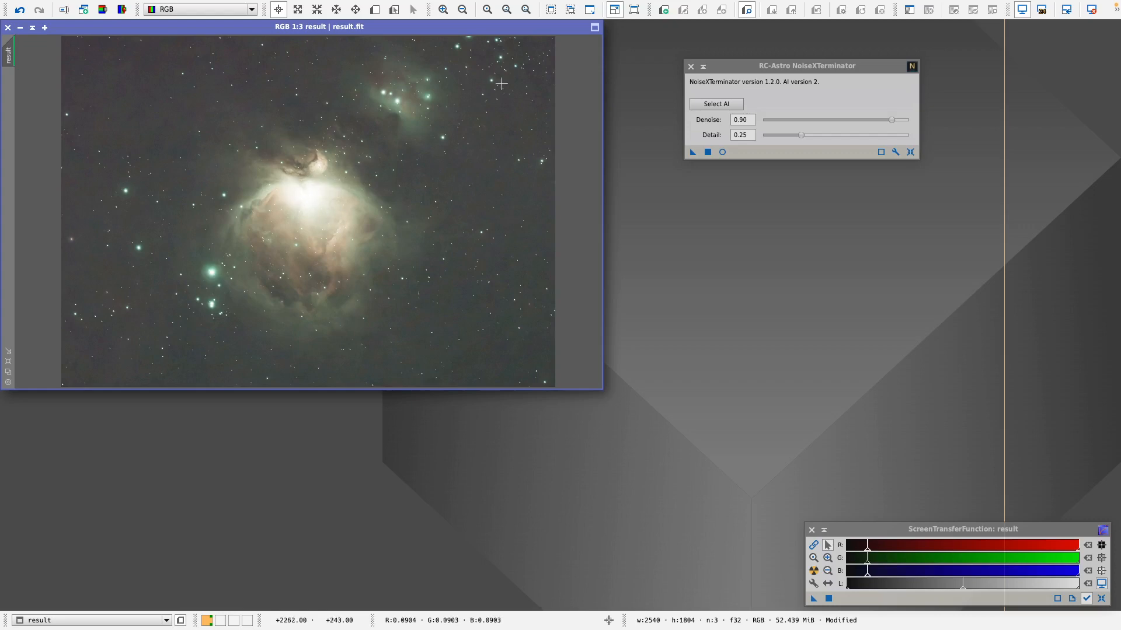
left_click(690, 68)
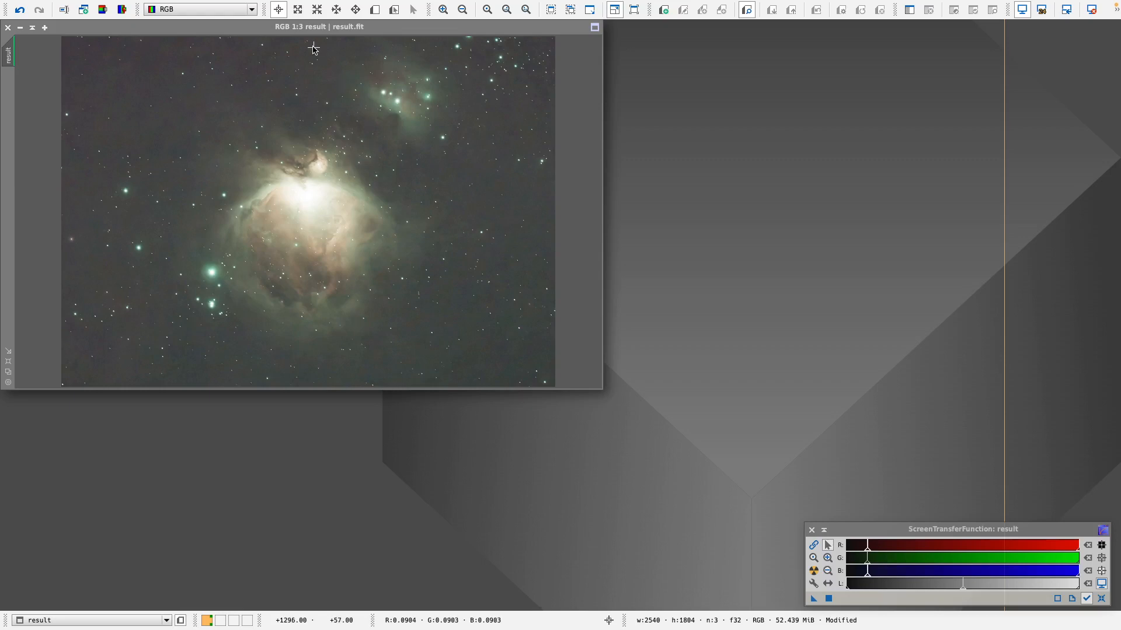
Remove the stars from the result image with StarXTerminator, with Generate Star Image enabled, and close the console.
left_click(280, 7)
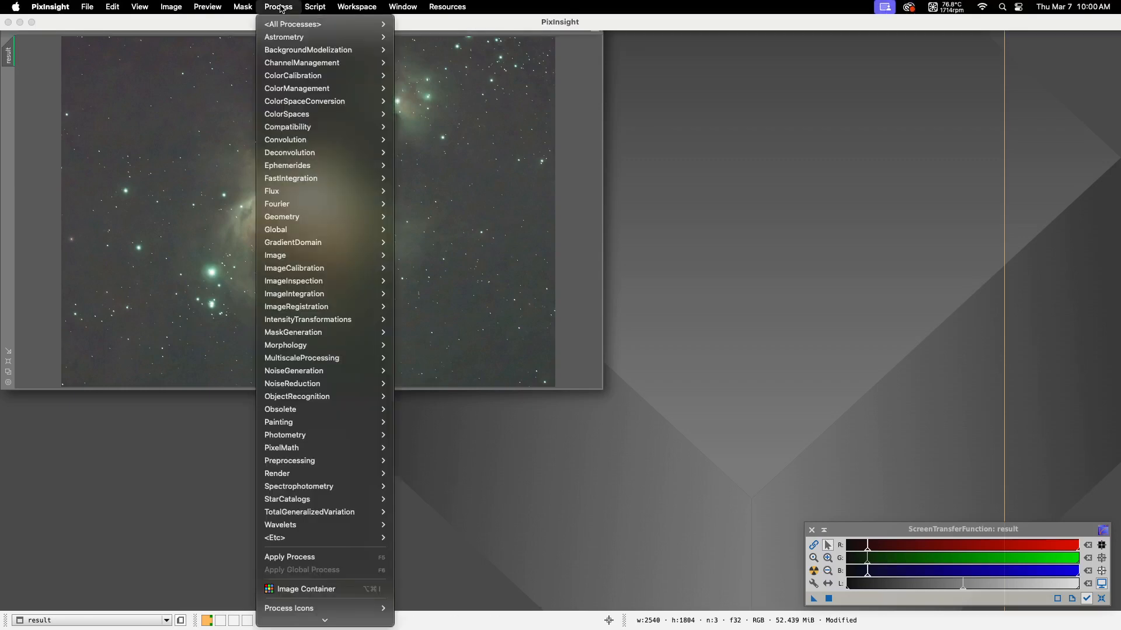
mouse_move(298, 26)
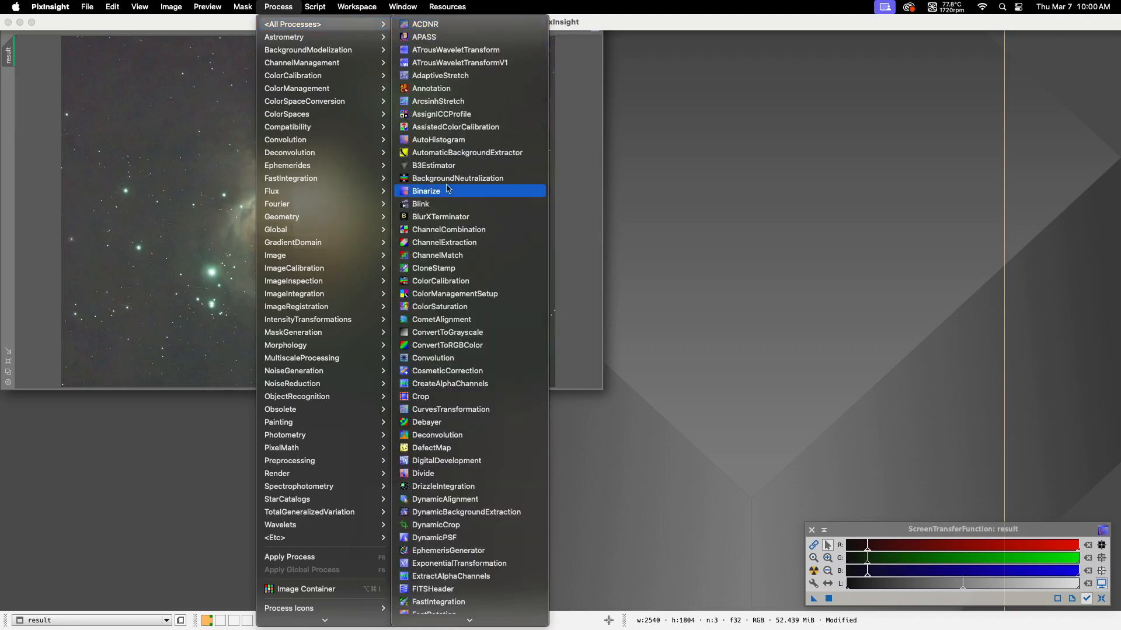
scroll(448, 190, "down", 15)
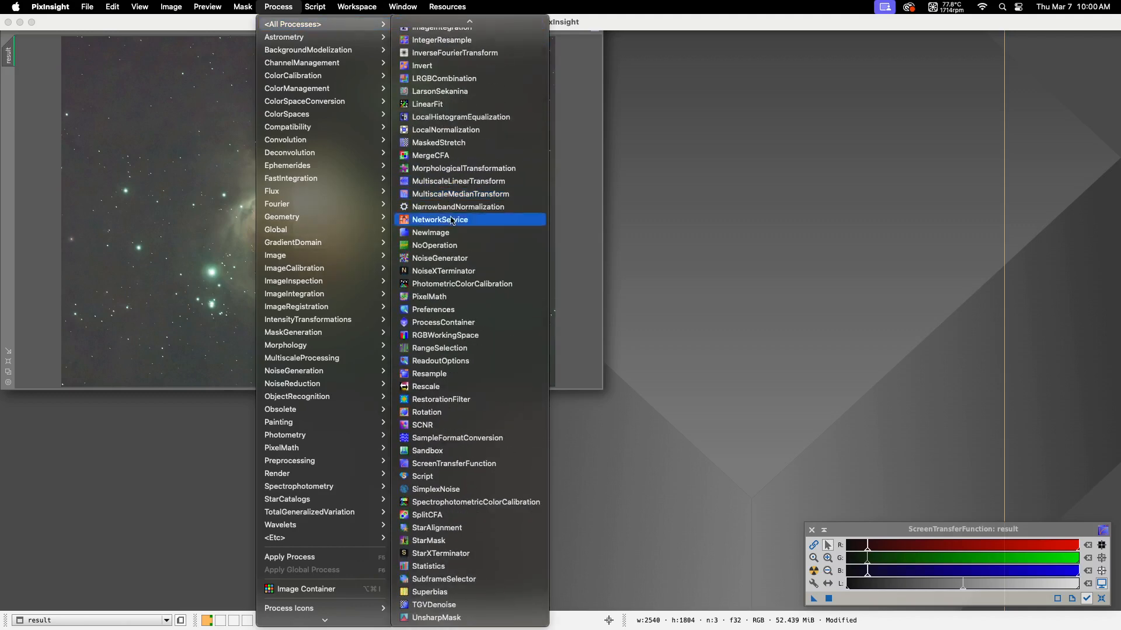
left_click(455, 555)
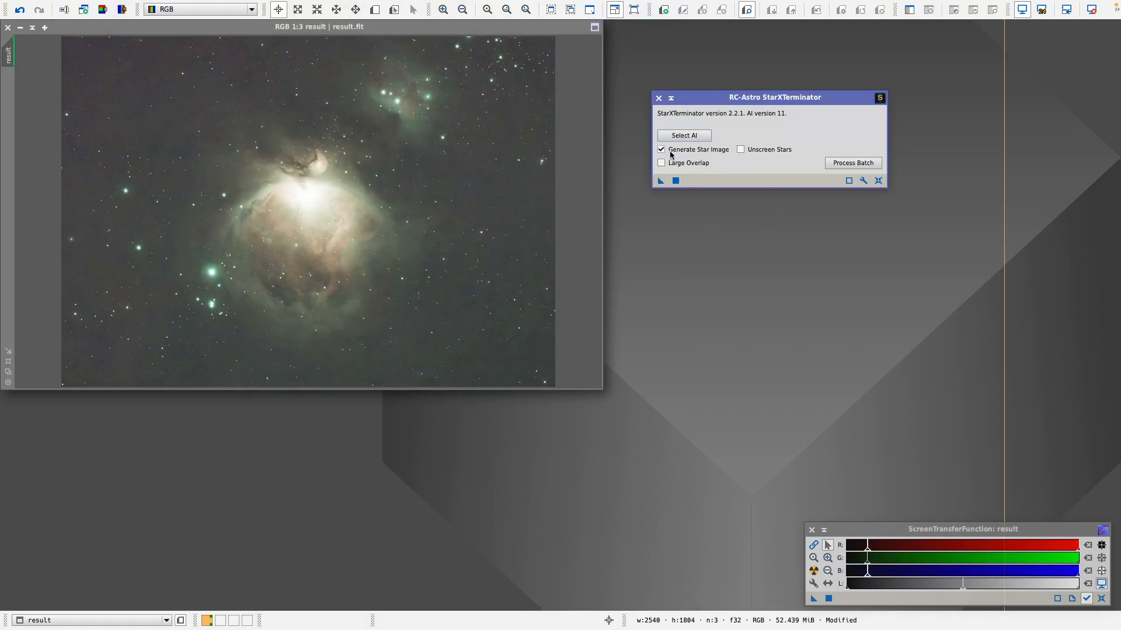
left_click(674, 182)
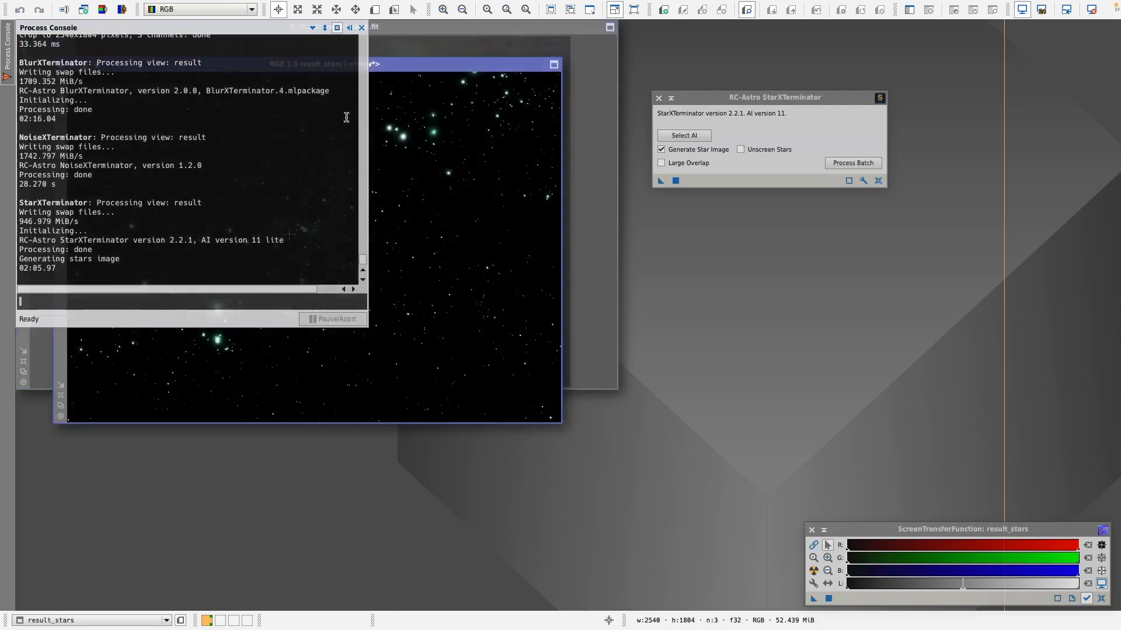
left_click(361, 27)
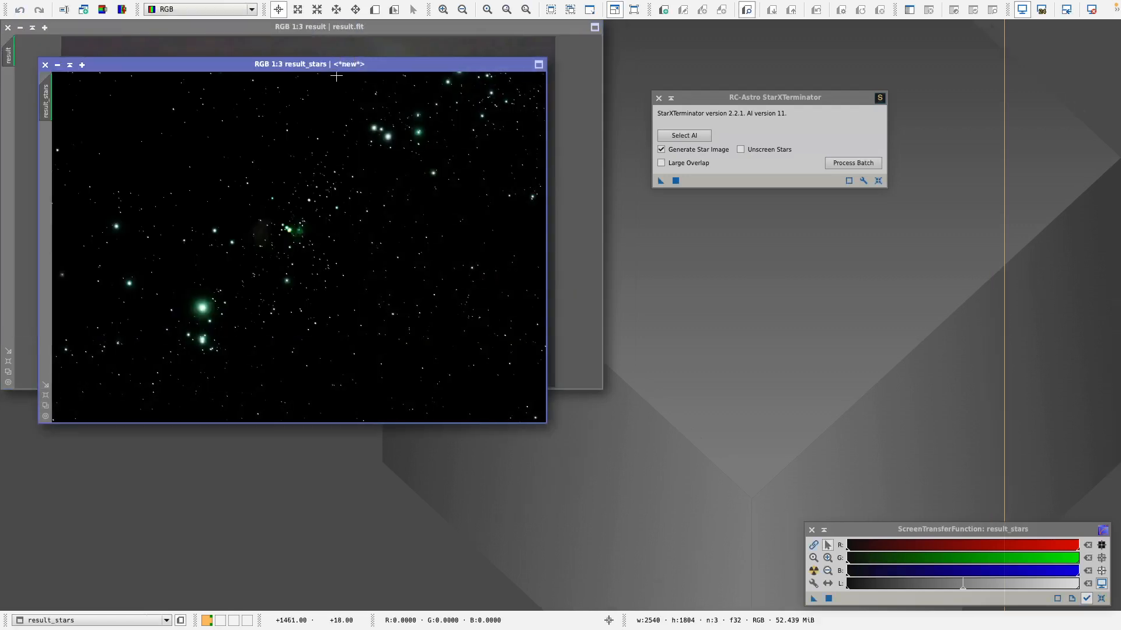
Minimize the result_stars image to an icon, park it clear of the nebula image, and close StarXTerminator.
left_click_drag(382, 70, 384, 129)
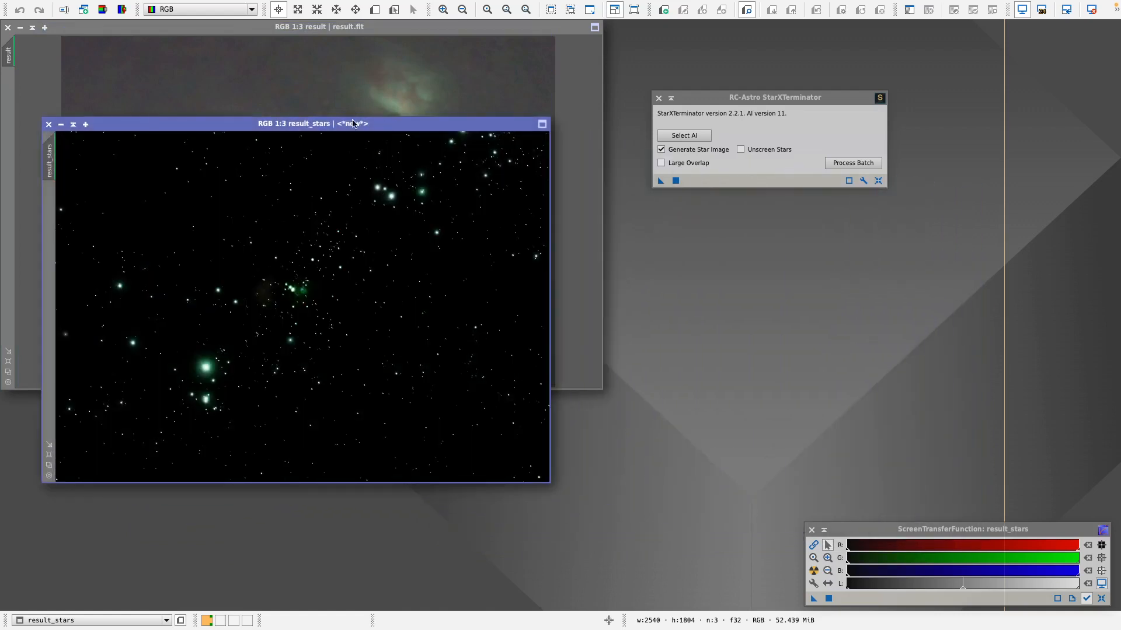
left_click(61, 127)
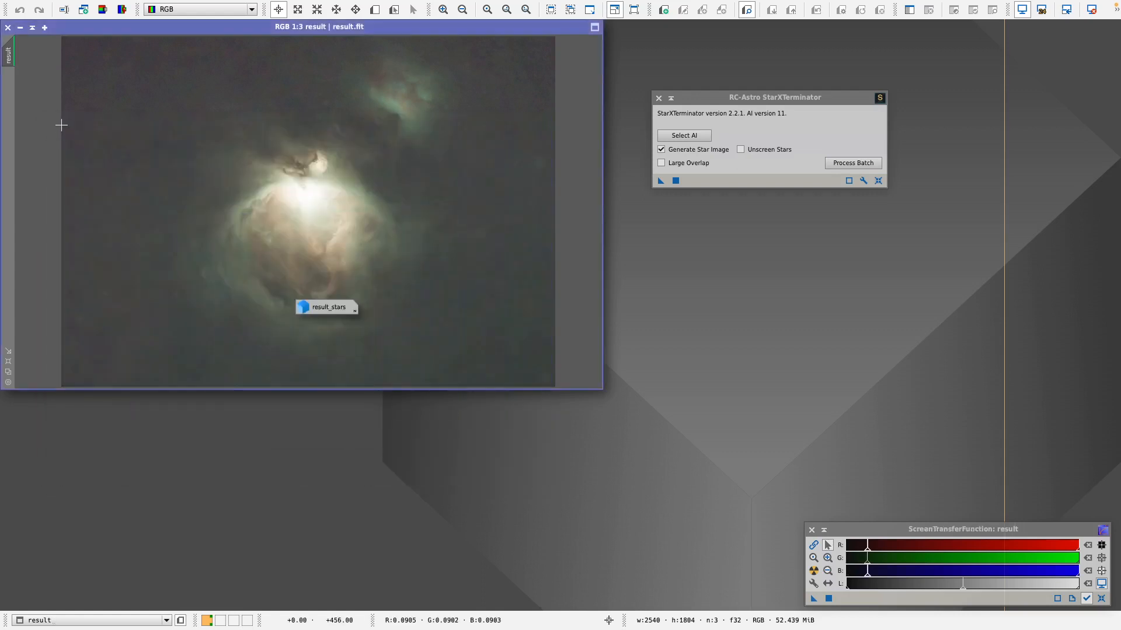
left_click_drag(320, 307, 963, 37)
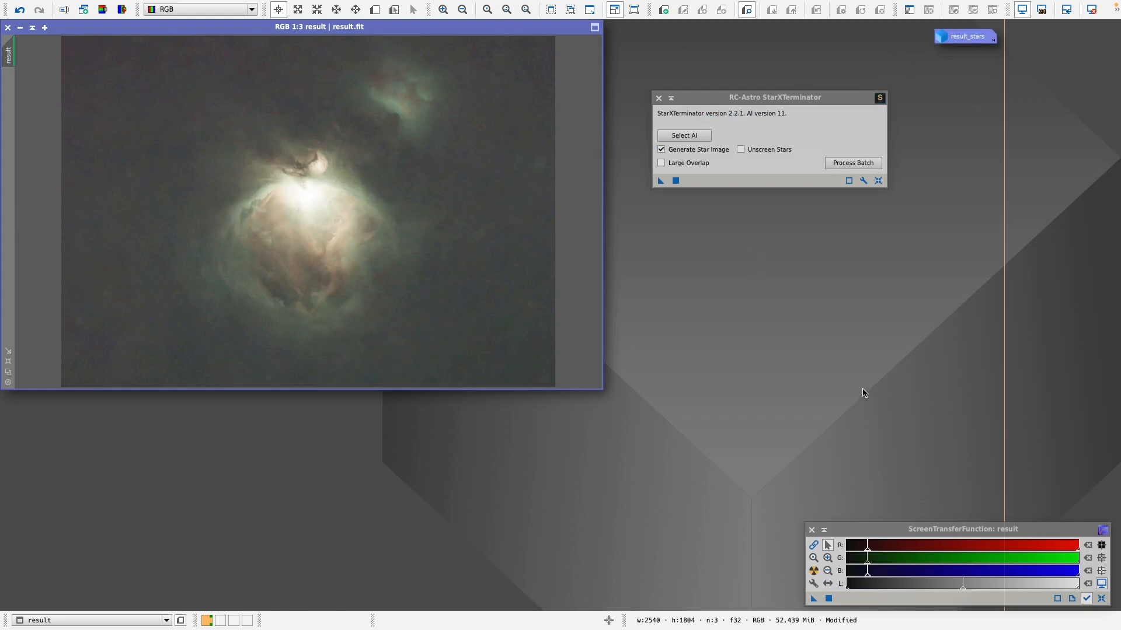
left_click(659, 98)
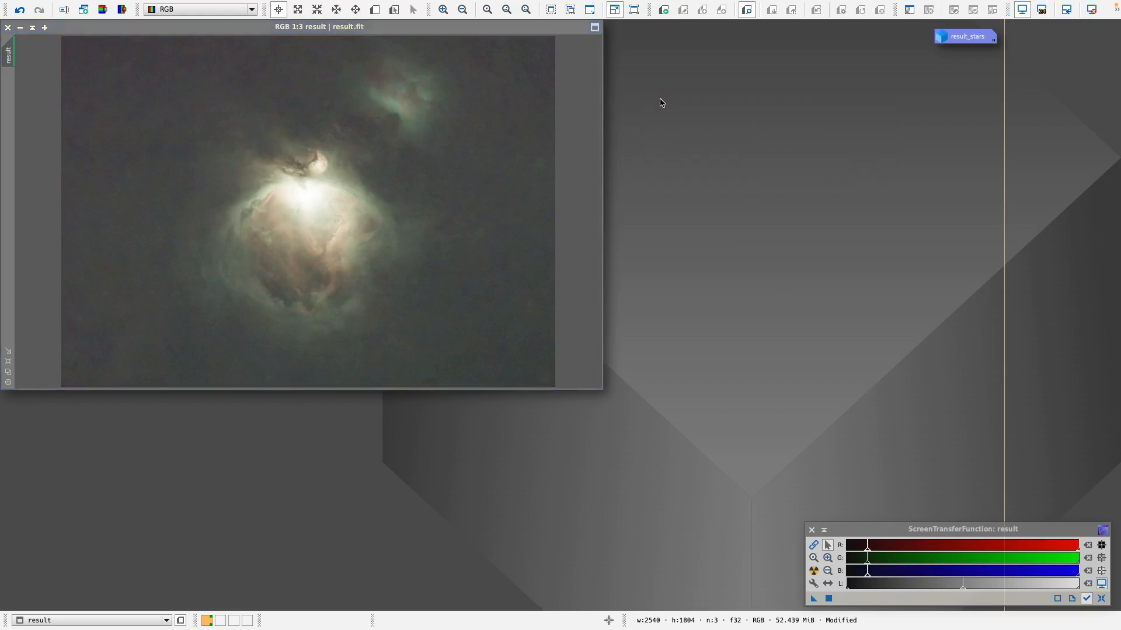
Reset the result image's screen stretch and open HistogramTransformation with active view tracking and the real-time preview enabled.
left_click(1101, 598)
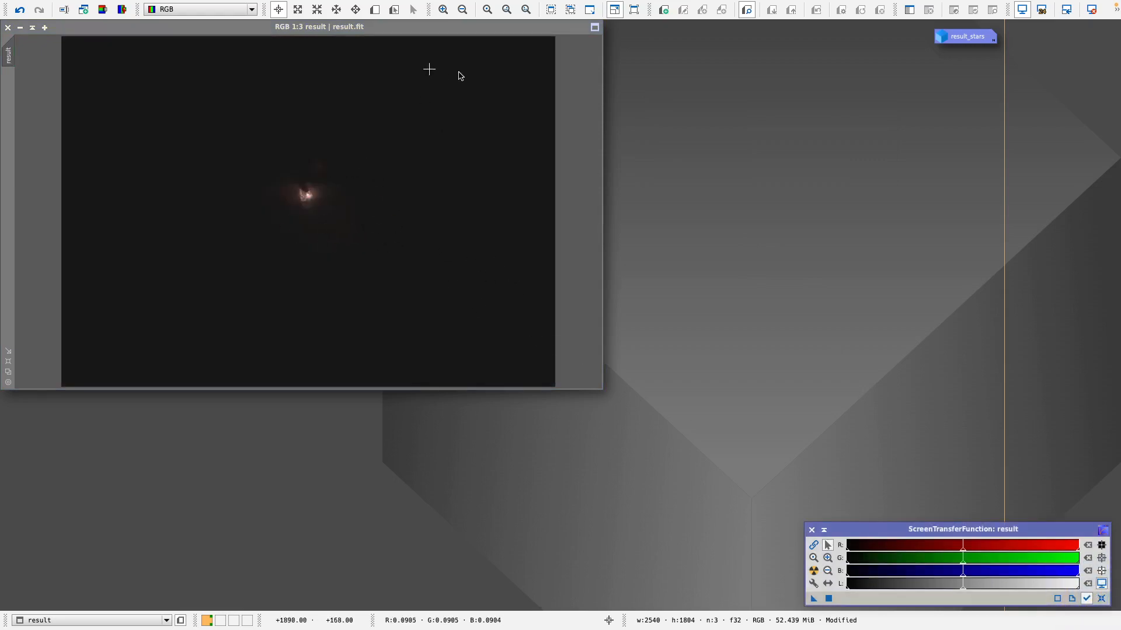
mouse_move(528, 3)
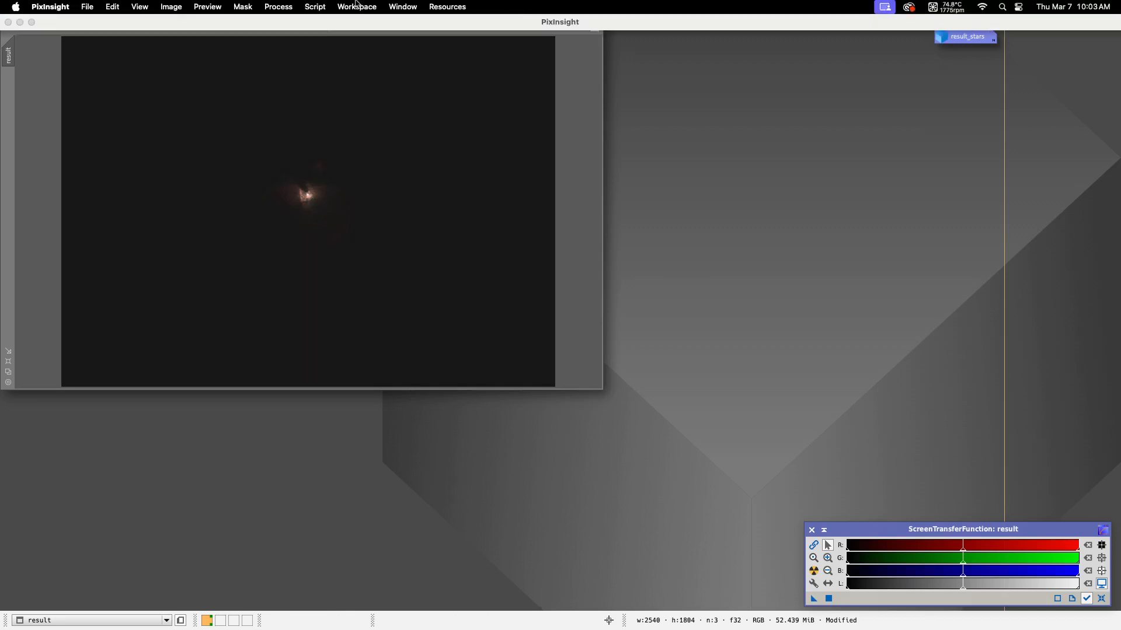
left_click(280, 7)
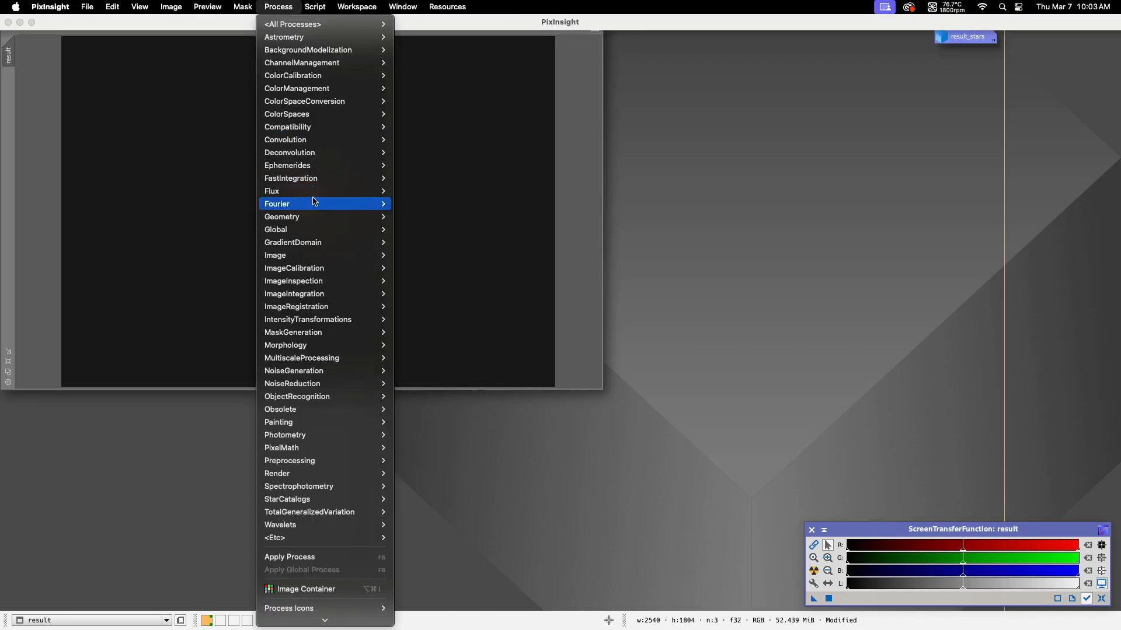
mouse_move(315, 321)
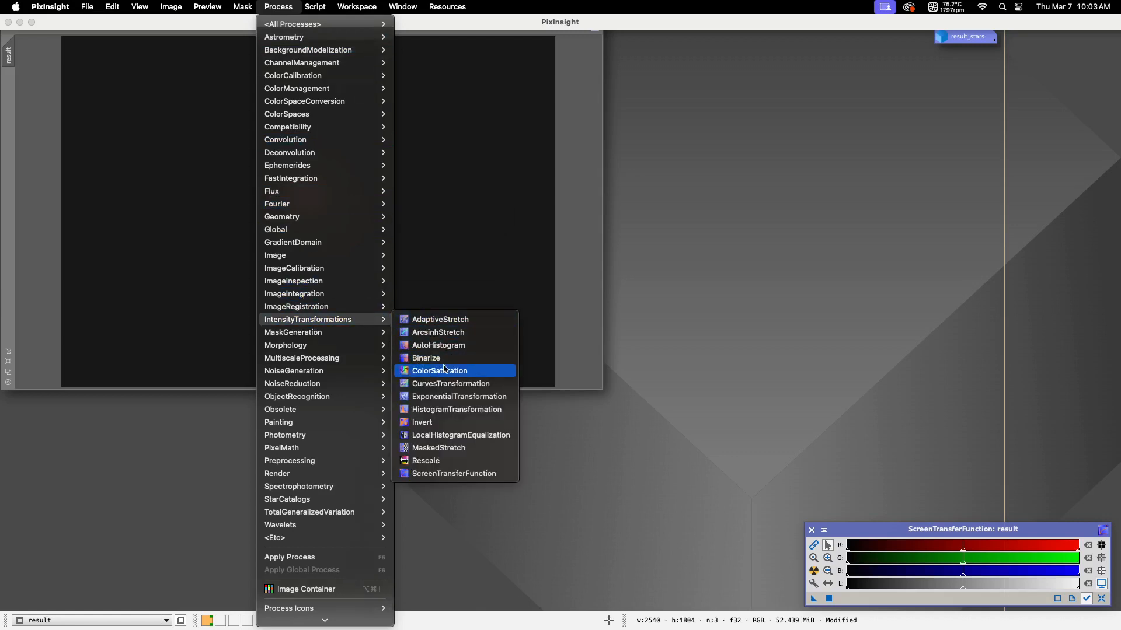
left_click(453, 410)
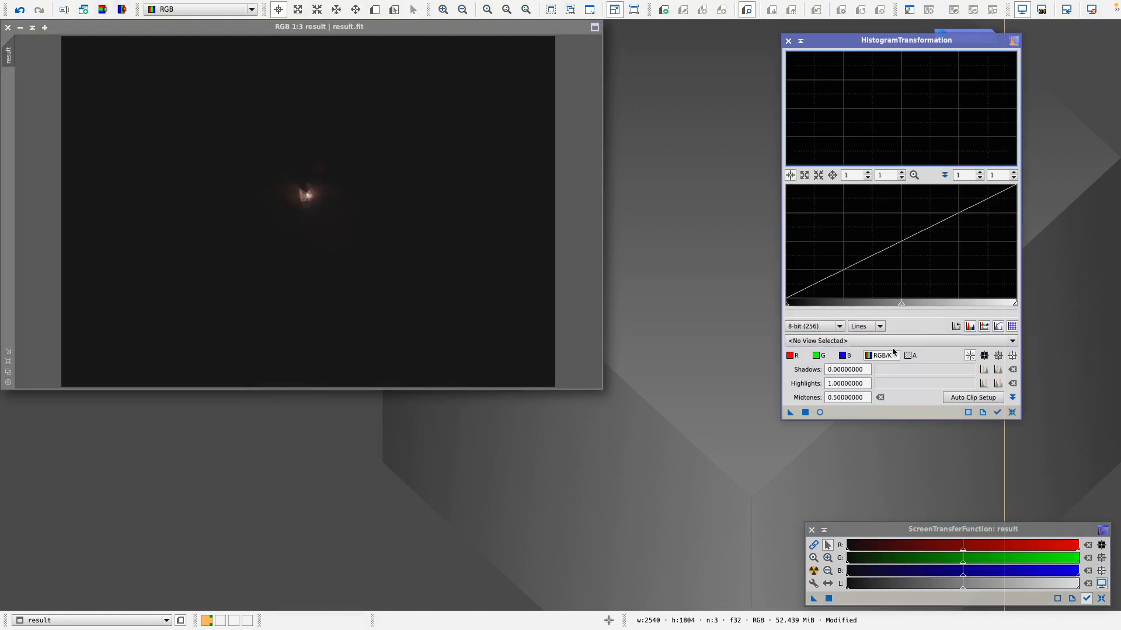
left_click(998, 413)
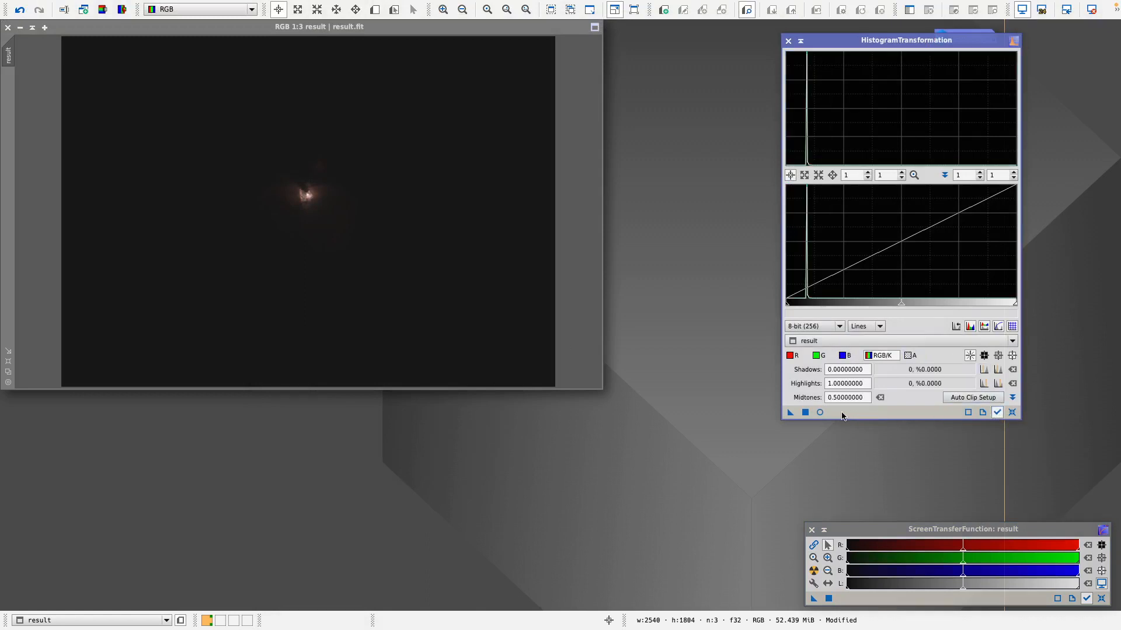
left_click(819, 412)
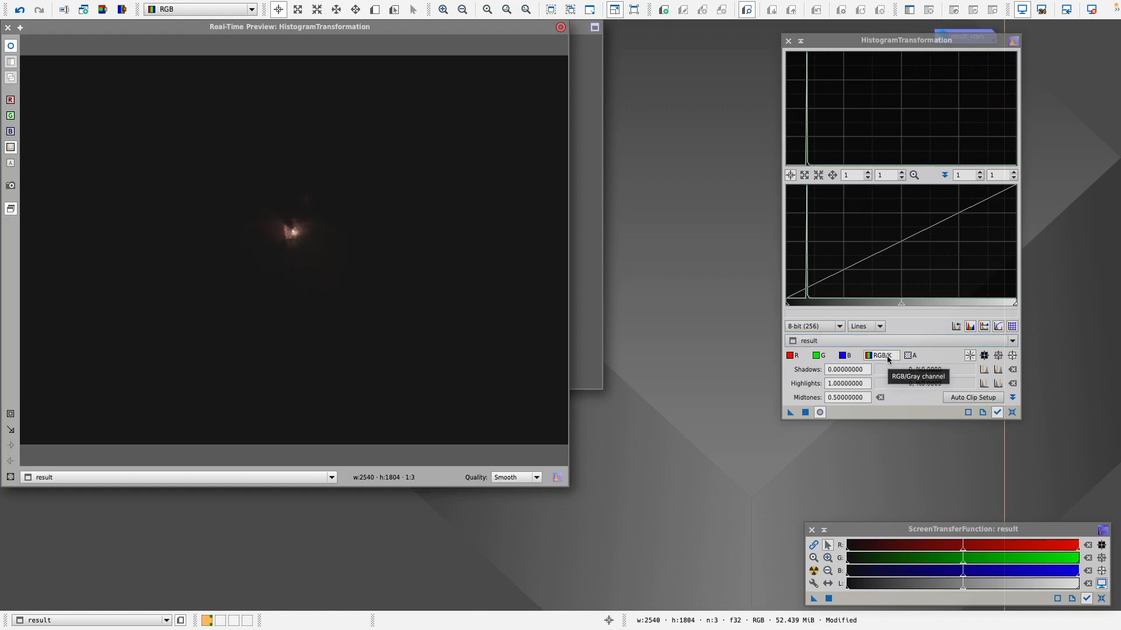
Apply a first HistogramTransformation stretch to the result image with combined RGB/K midtones at 0.03797468, and reset the process.
left_click_drag(901, 304, 797, 308)
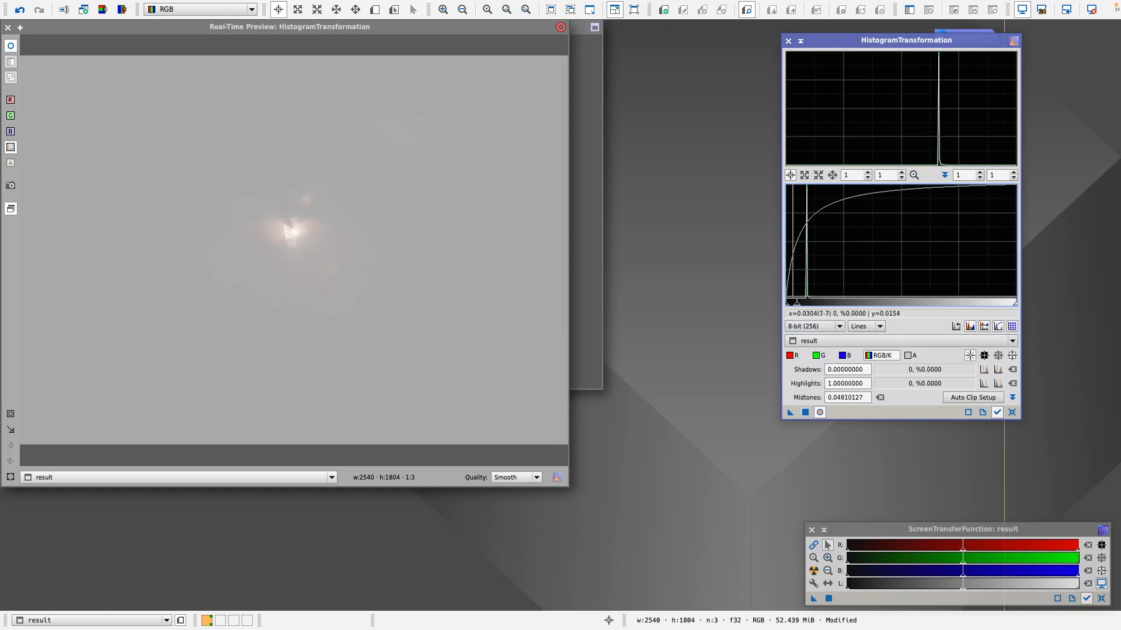
left_click_drag(796, 305, 794, 306)
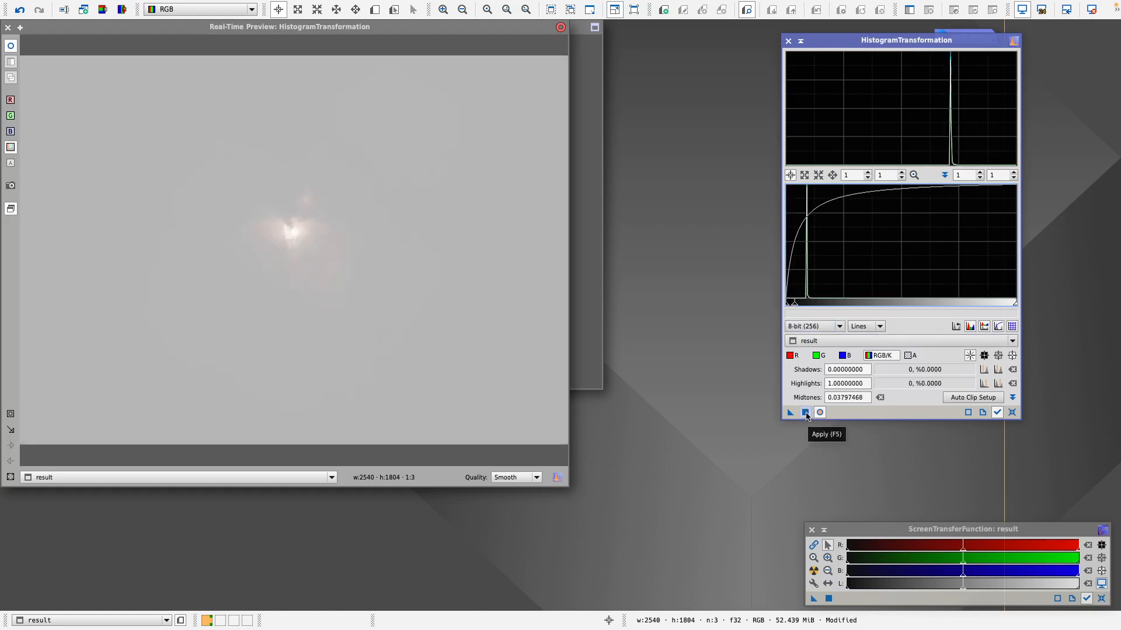
left_click(805, 412)
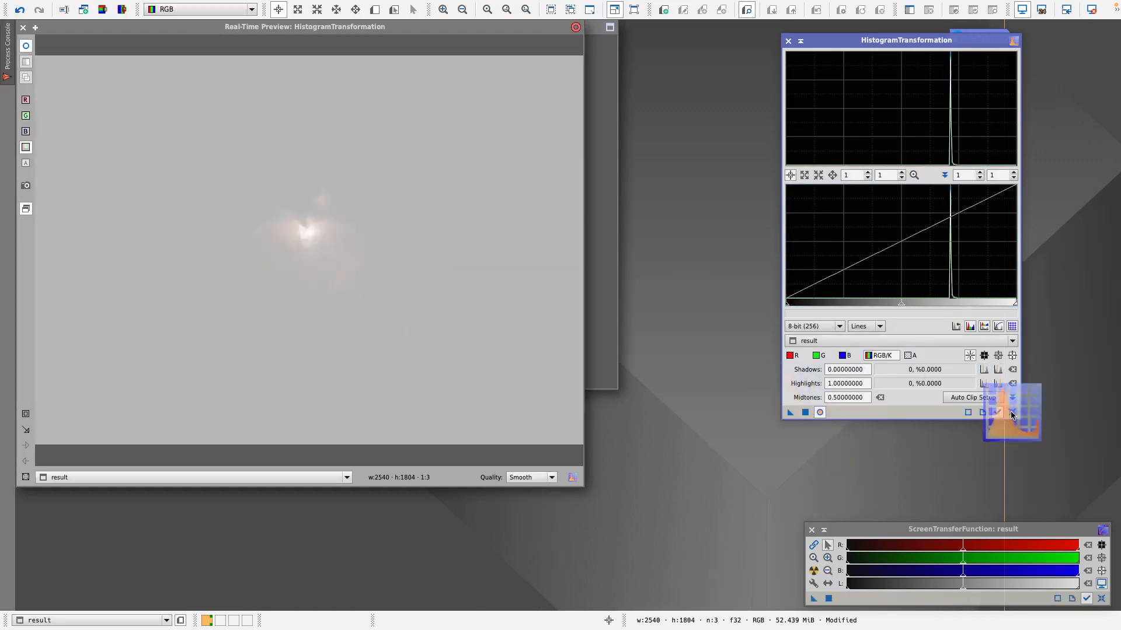
left_click(1012, 412)
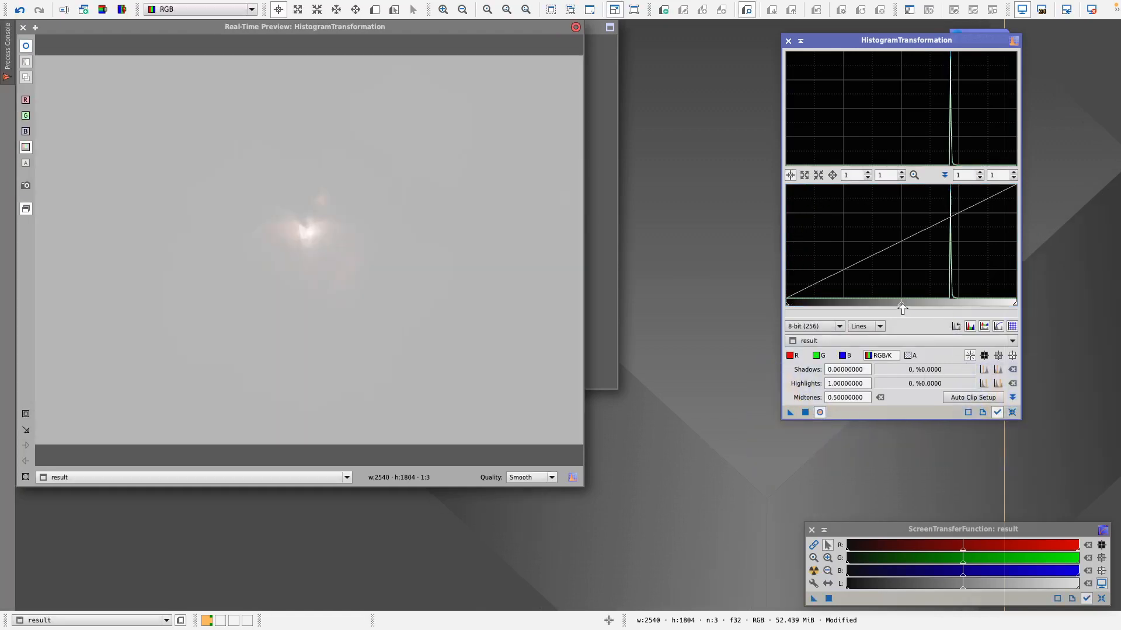
Apply a second stretch with RGB/K shadows at 0.70632911 and midtones at 0.10743801, and reset the process.
mouse_move(902, 304)
left_mouse_down()
mouse_move(788, 306)
mouse_move(959, 307)
mouse_move(948, 307)
left_mouse_up()
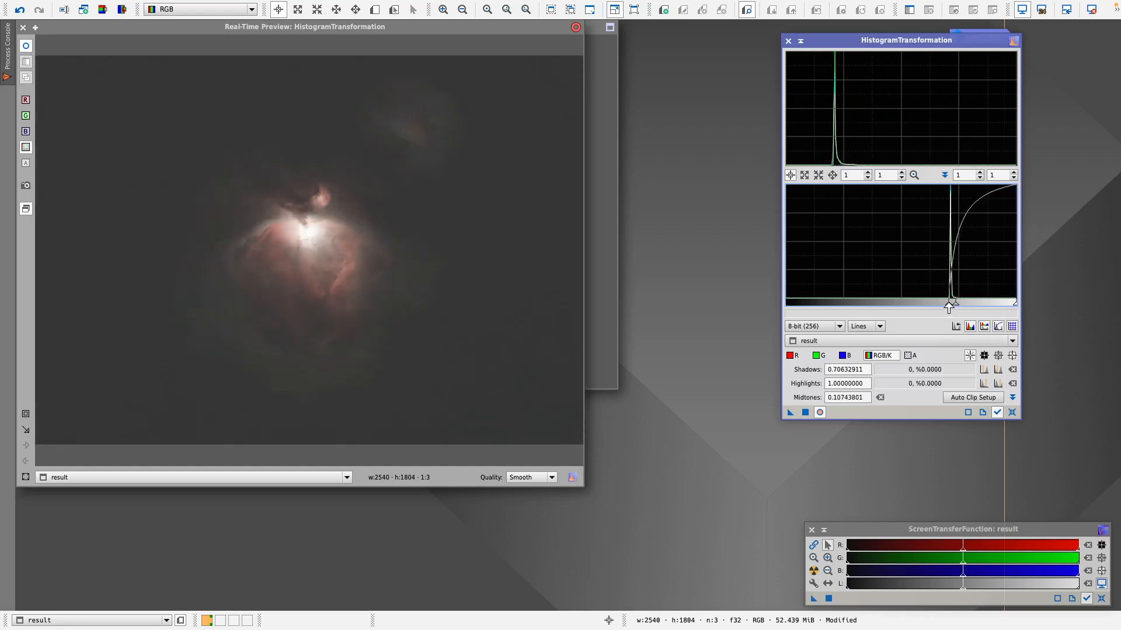
left_click(805, 412)
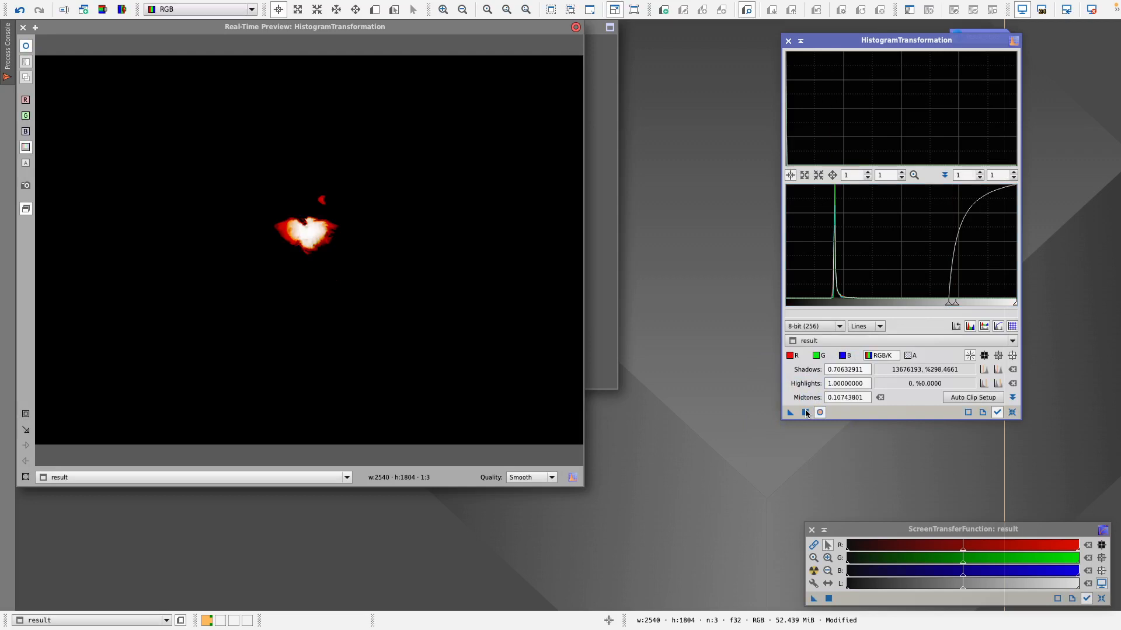
left_click(1012, 412)
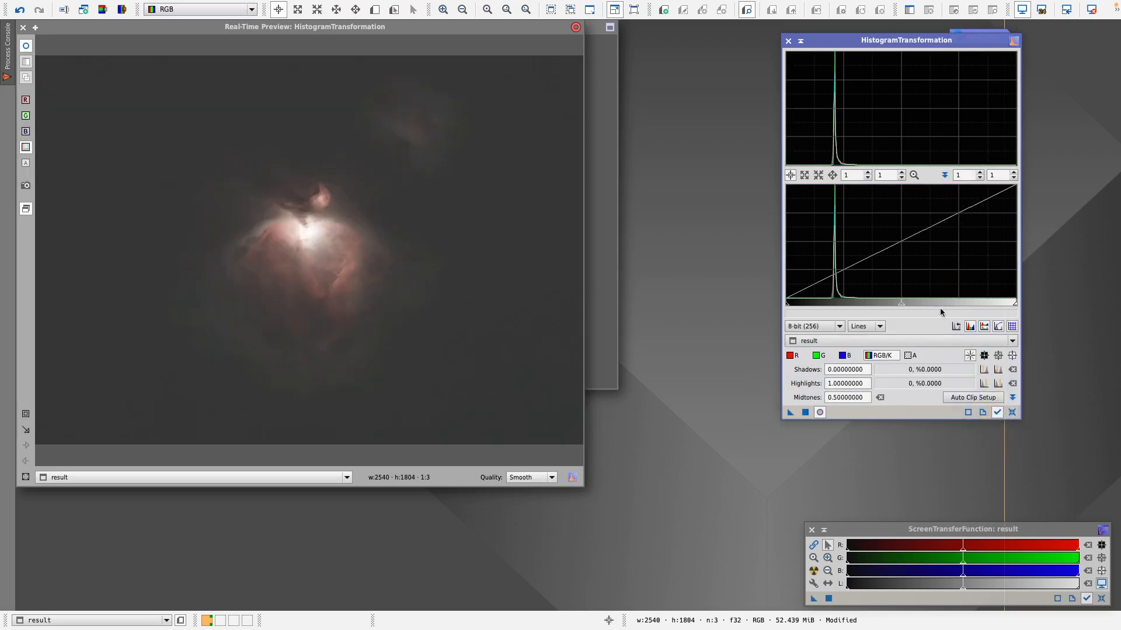
Set the combined RGB/K shadows to 0.18987342 and midtones to 0.14018692 for a third stretch.
left_click(902, 307)
left_click_drag(902, 307, 818, 308)
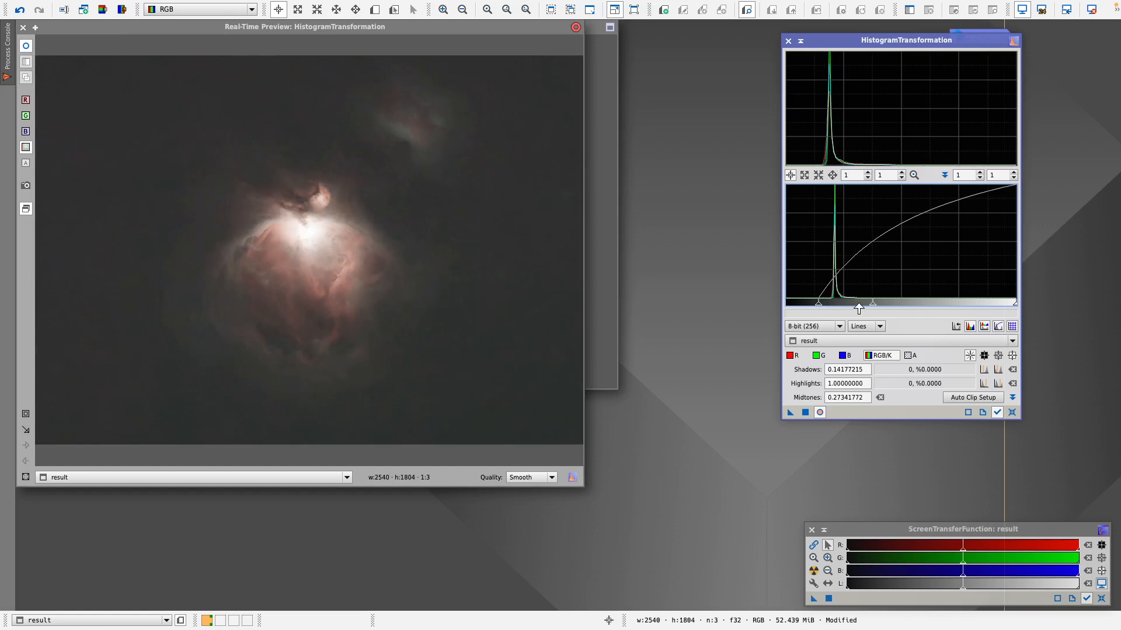
left_click_drag(872, 308, 849, 308)
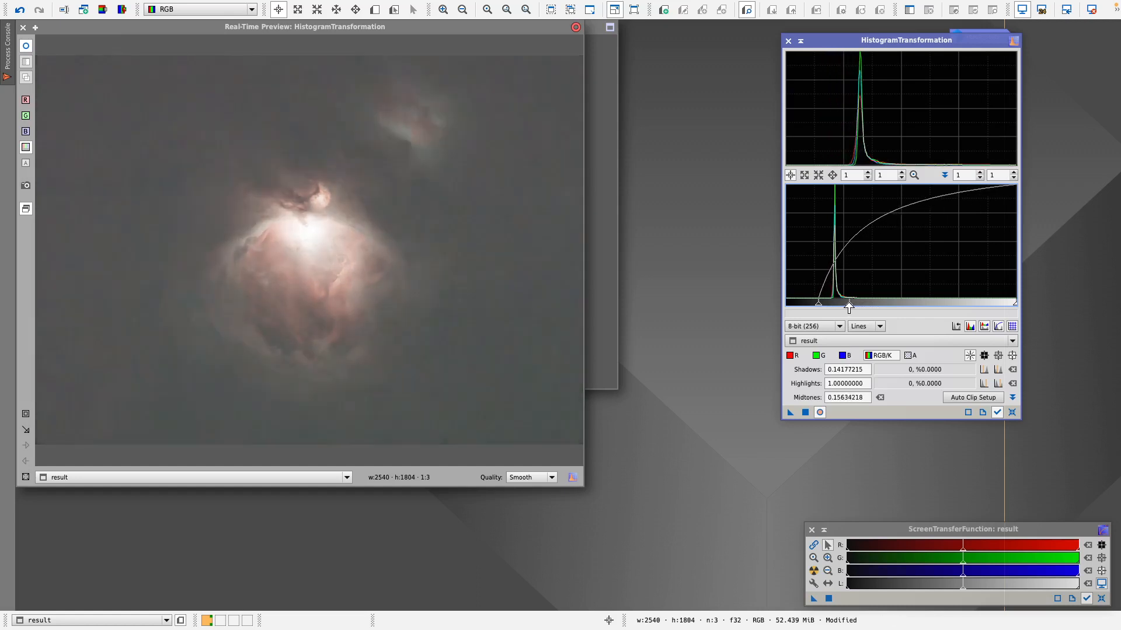
left_click_drag(818, 307, 827, 308)
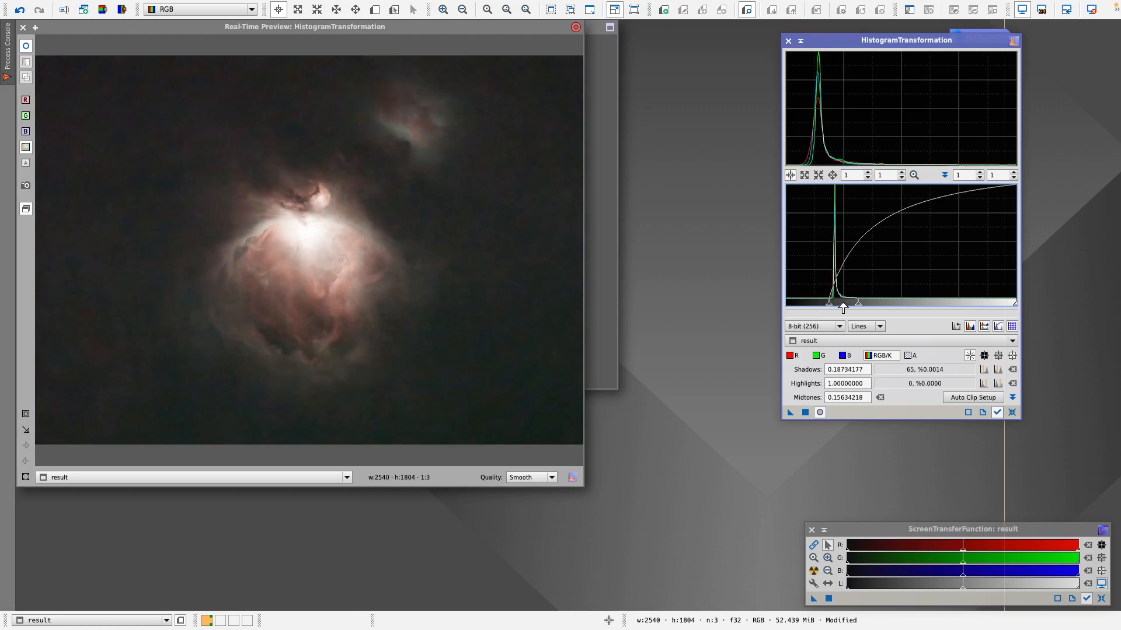
left_click_drag(858, 308, 829, 307)
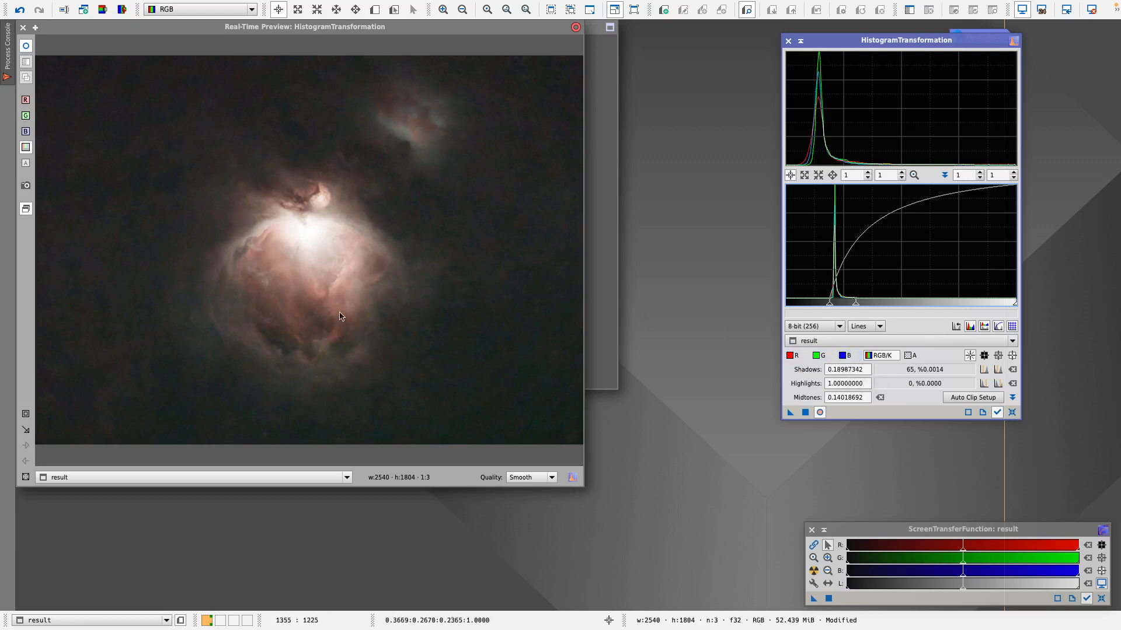
Set the green midtones to 0.50379747, and the blue channel's midtones to 0.45063291 and shadows to 0.03544304.
left_click(818, 356)
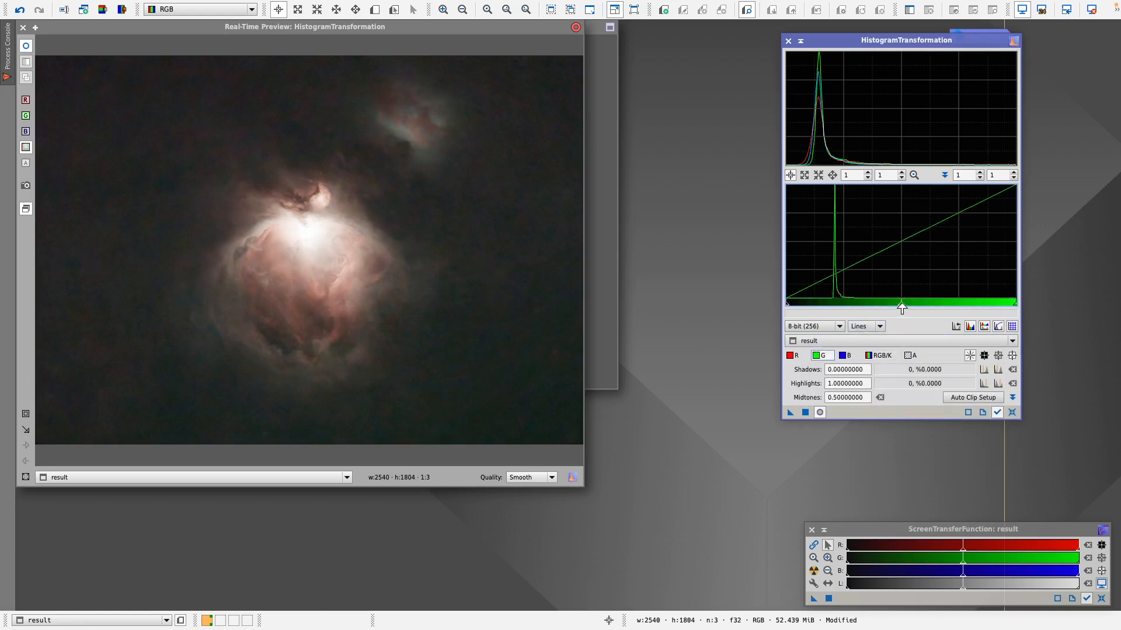
left_click_drag(902, 308, 902, 308)
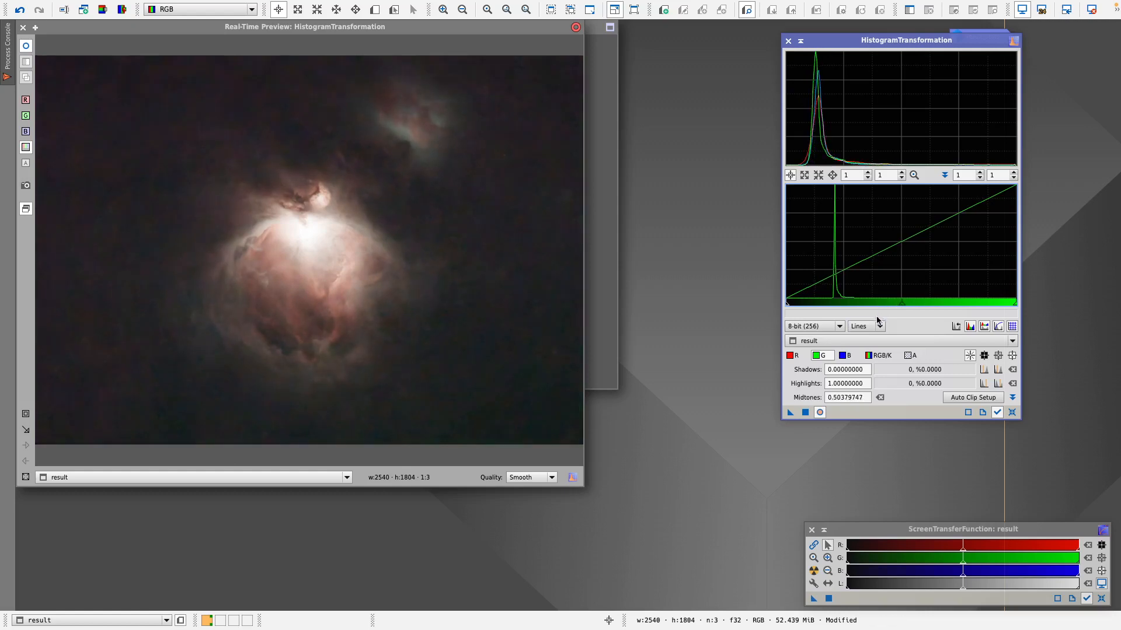
left_click(844, 355)
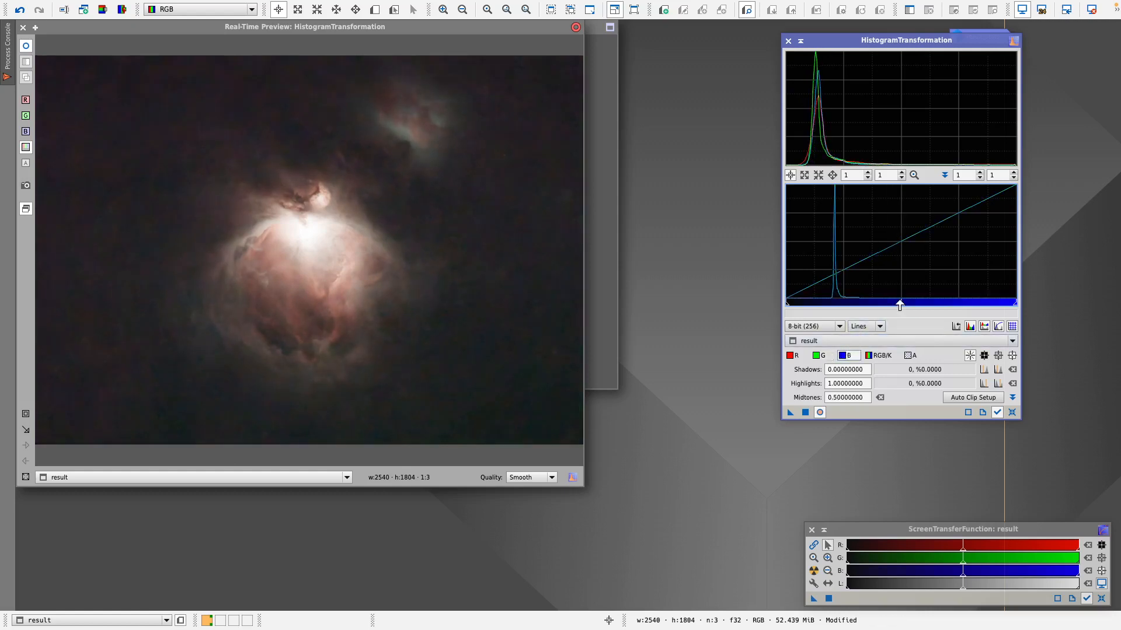
left_click_drag(901, 303, 889, 305)
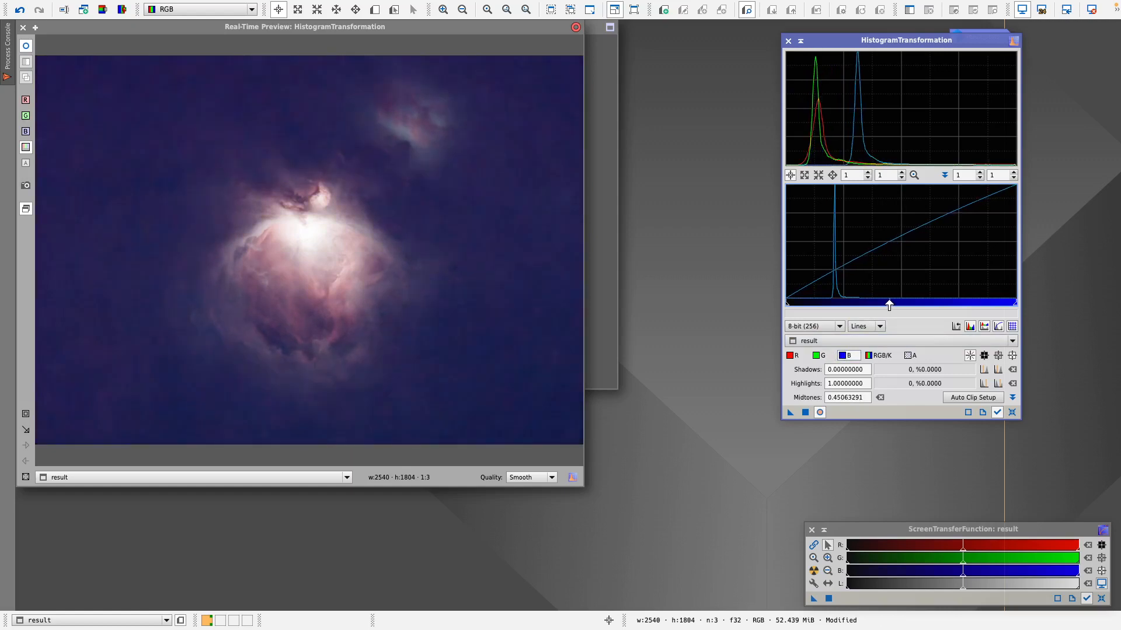
left_click_drag(792, 308, 793, 308)
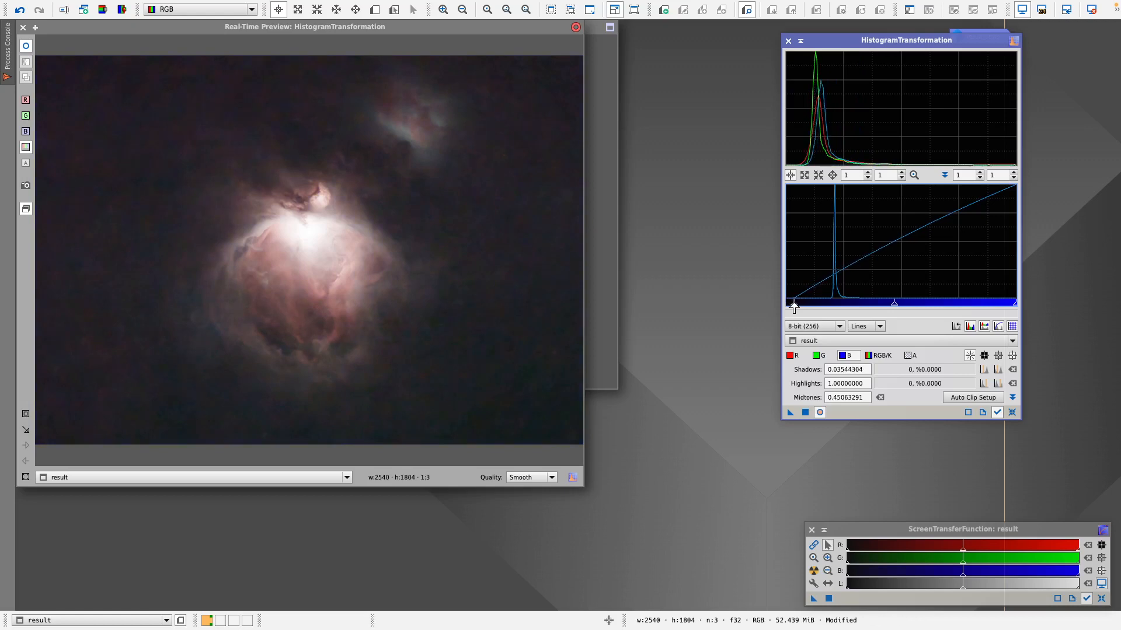
Set the red channel's midtones to 0.46582278 and shadows to 0.03544304, and the green midtones to 0.50886076.
left_click(791, 355)
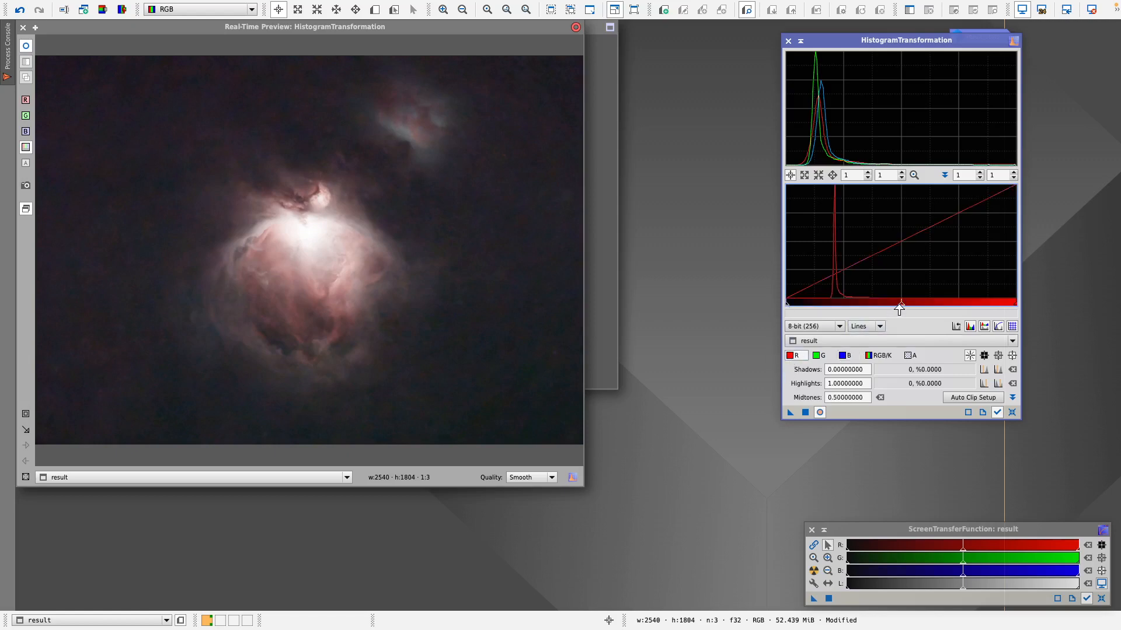
left_click_drag(898, 309, 891, 309)
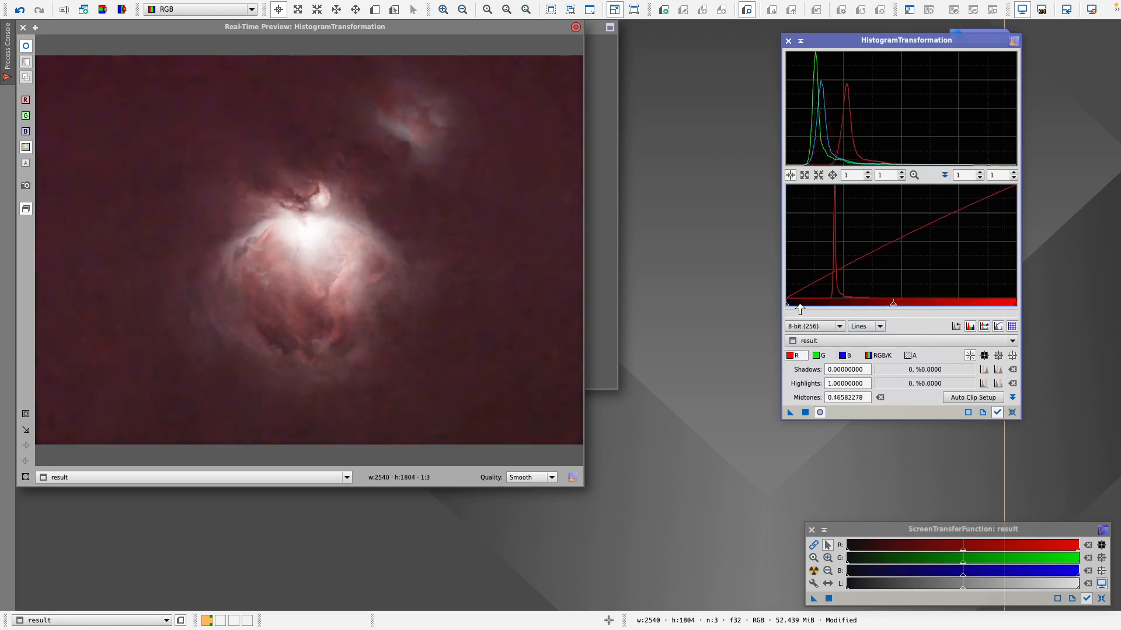
left_click_drag(787, 308, 793, 307)
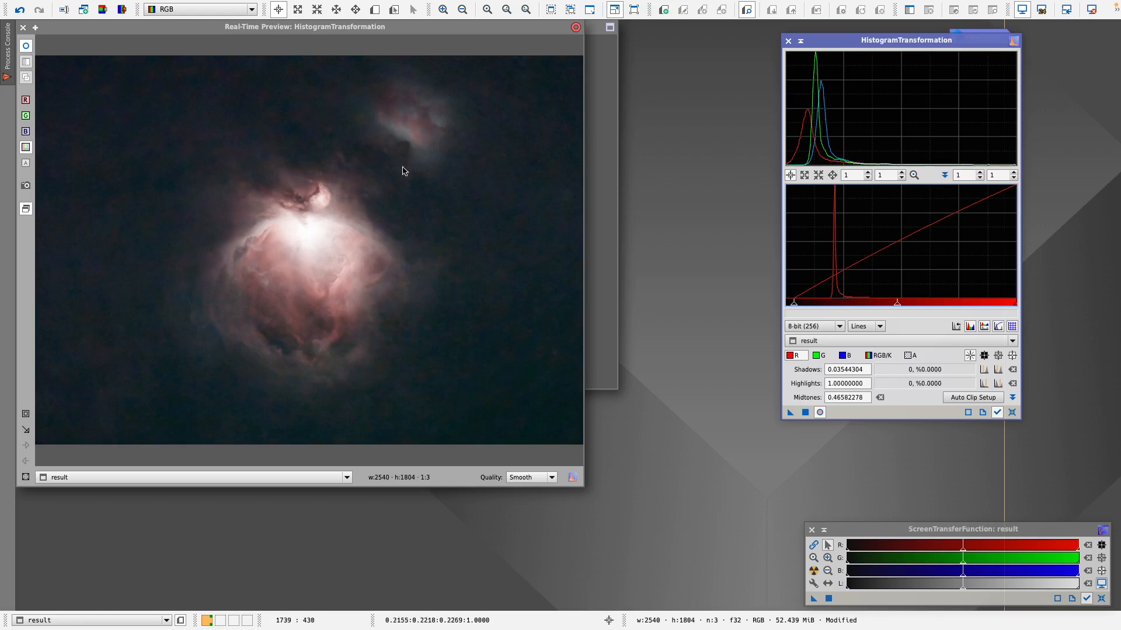
left_click(819, 356)
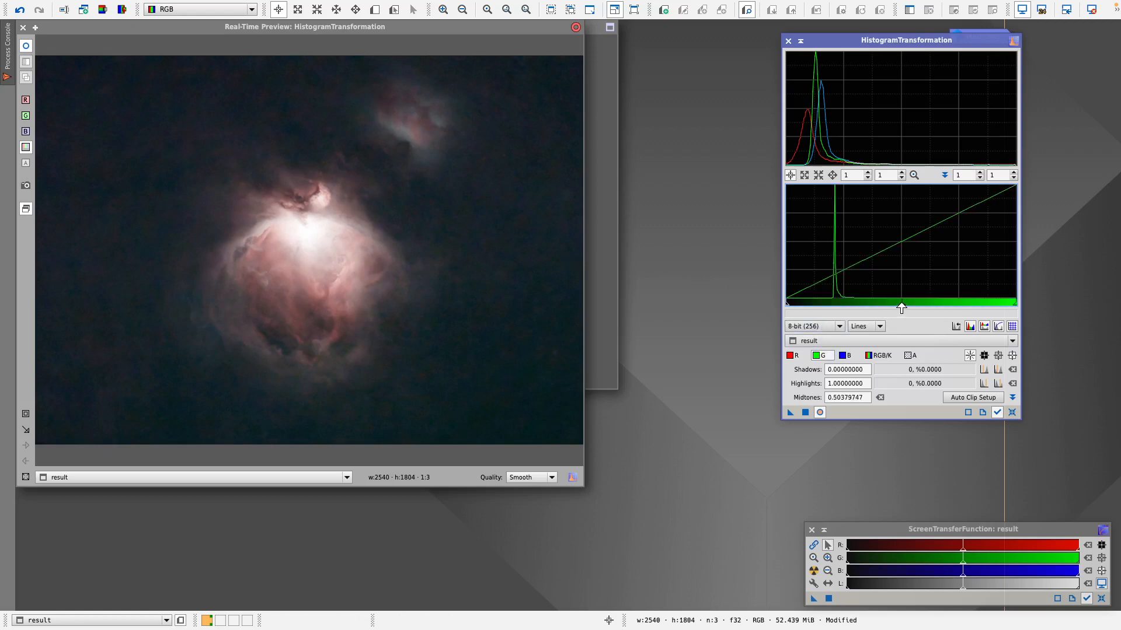
left_click_drag(901, 308, 902, 307)
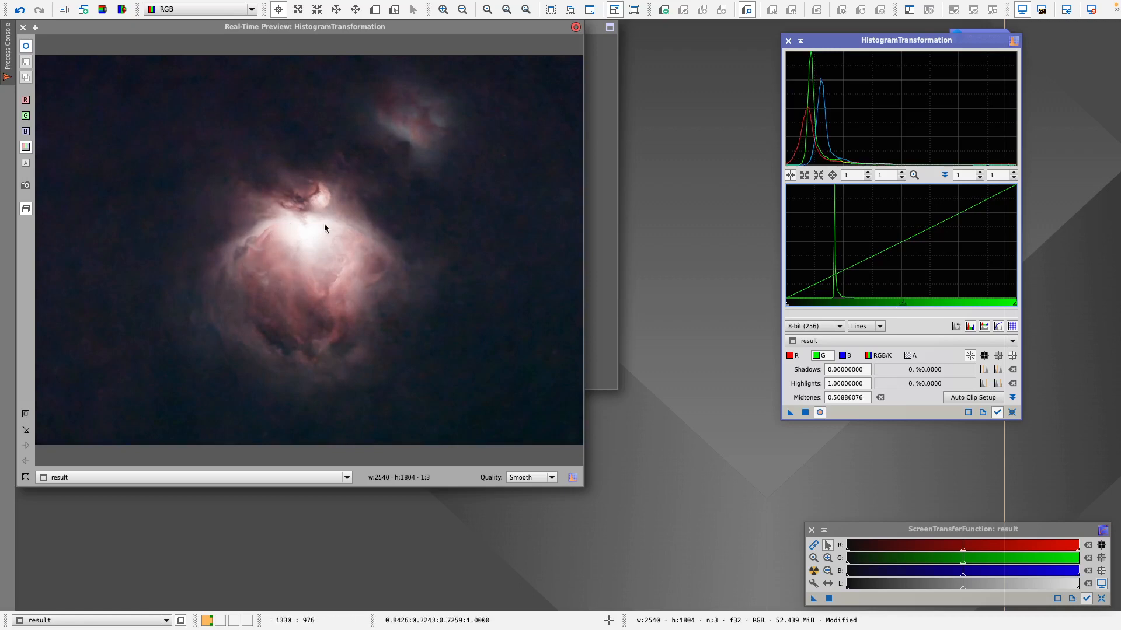
Apply the colour-balanced stretch to the result image, then reset and close HistogramTransformation and the real-time preview.
left_click(806, 413)
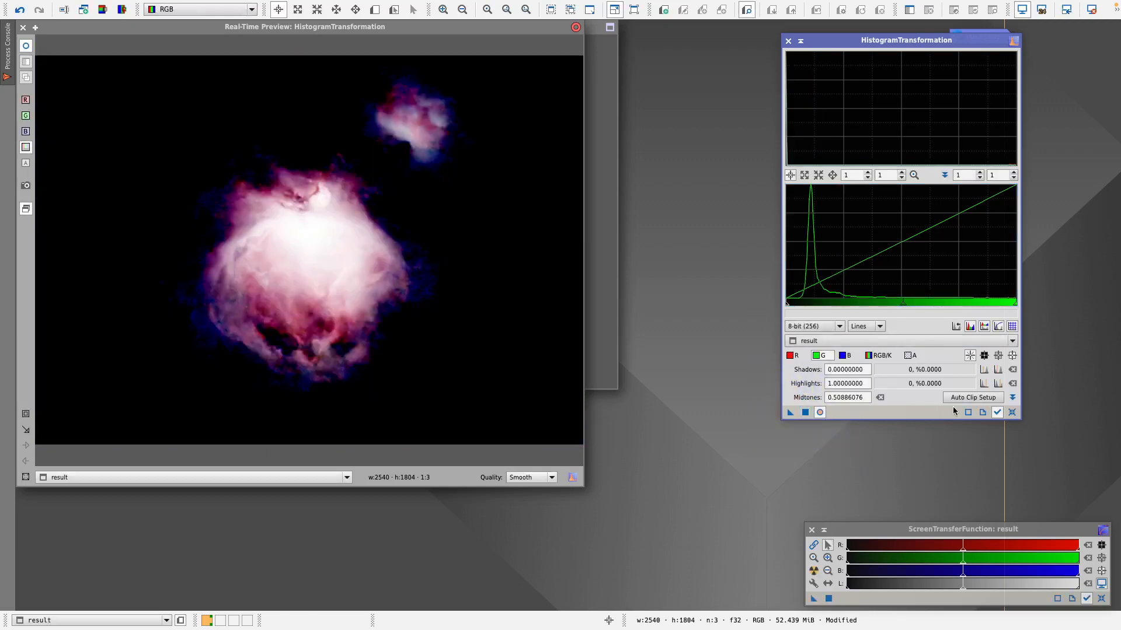
left_click(1015, 415)
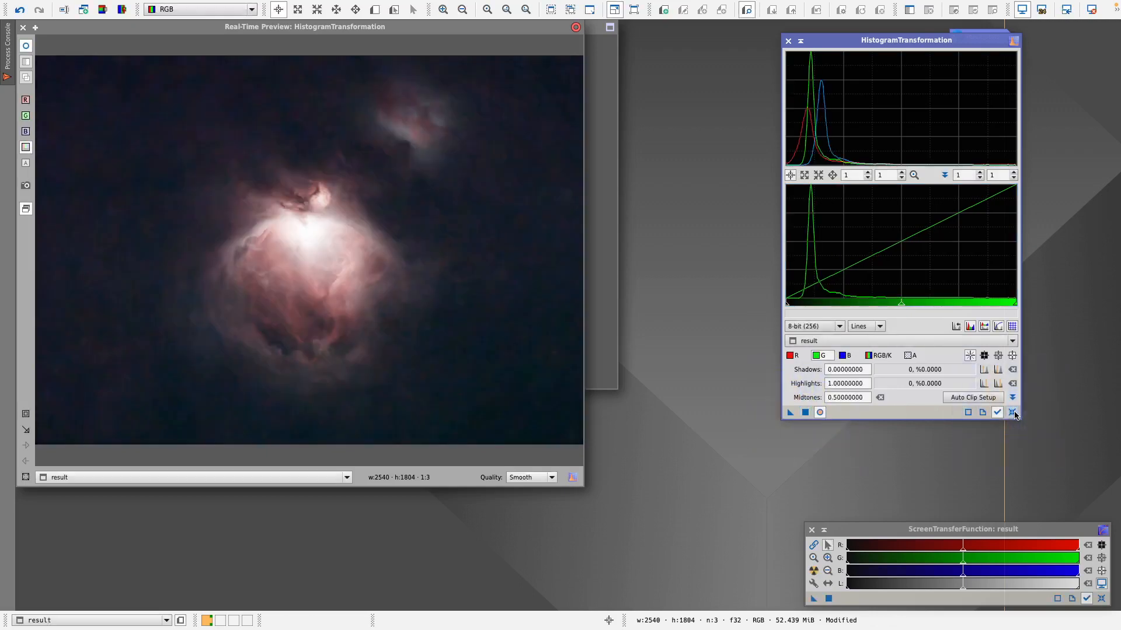
left_click(788, 41)
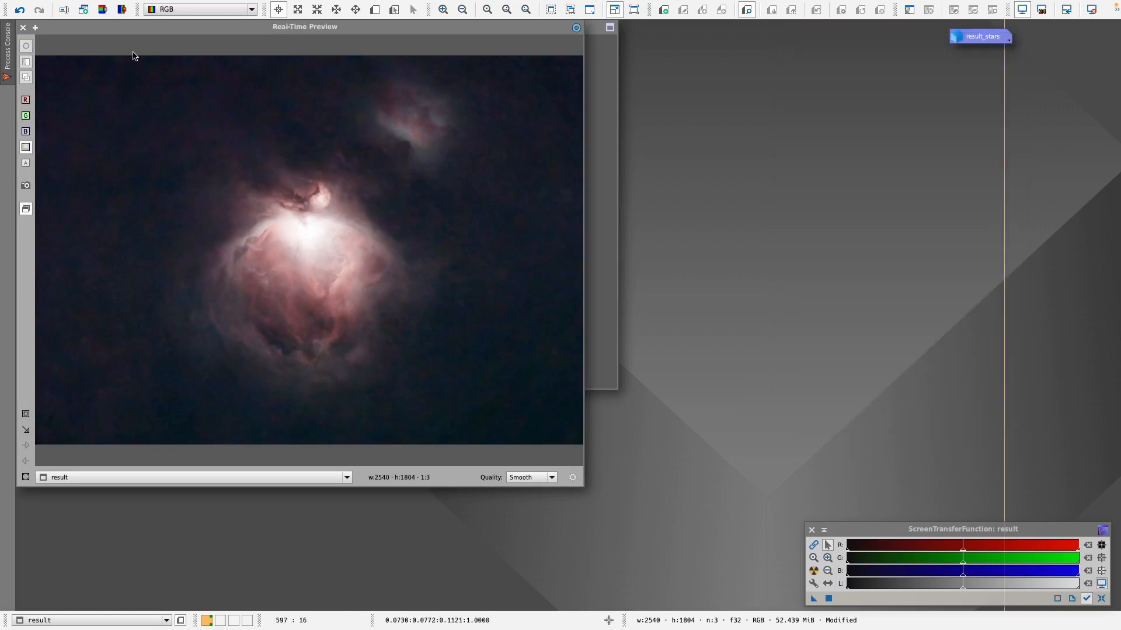
left_click(23, 28)
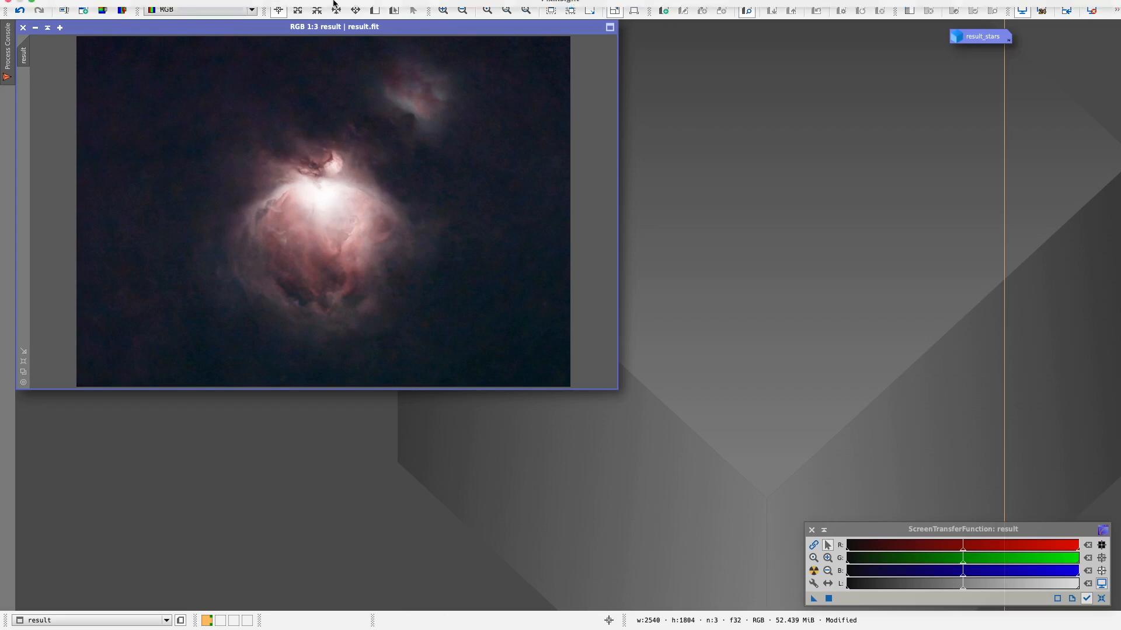
Open the RangeSelection mask generation process and enable its real-time preview on the result image.
mouse_move(336, 4)
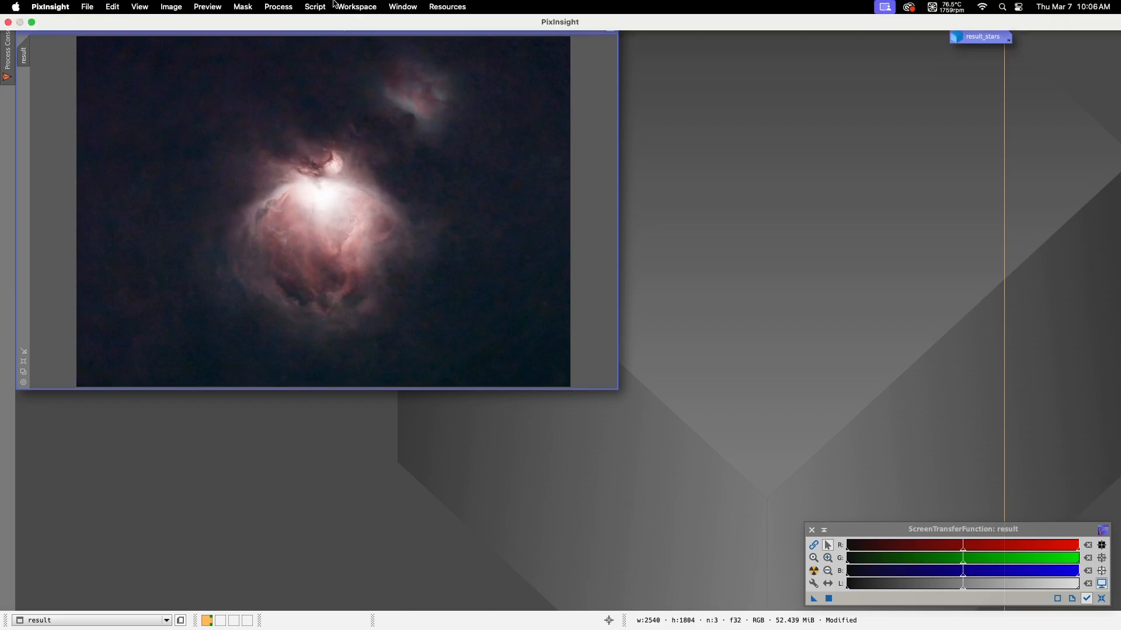
left_click(278, 8)
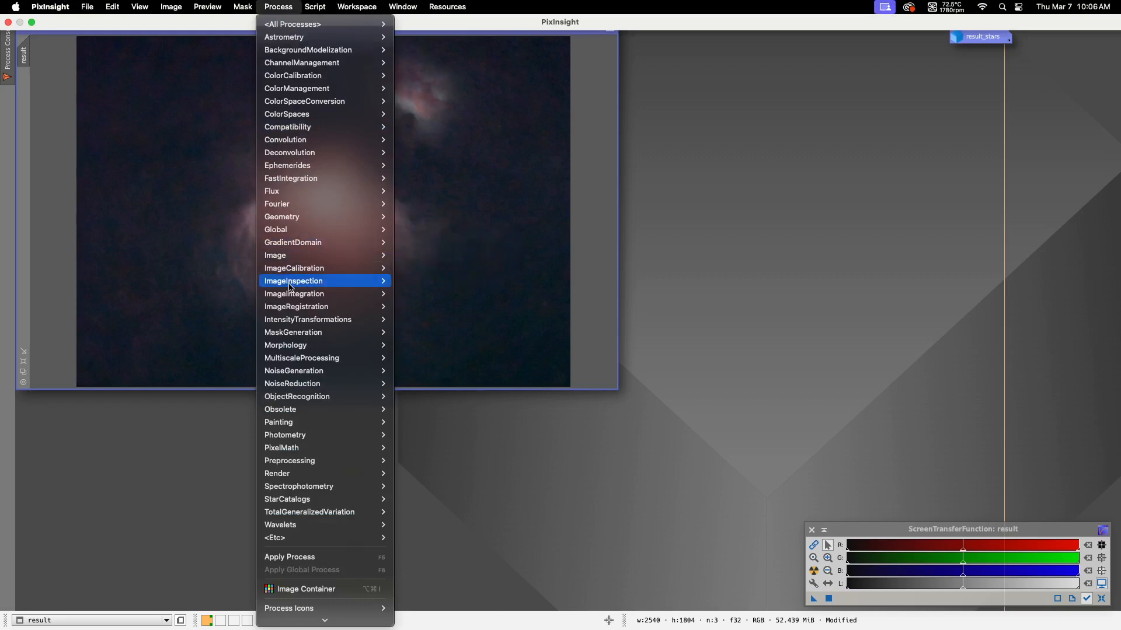
mouse_move(290, 286)
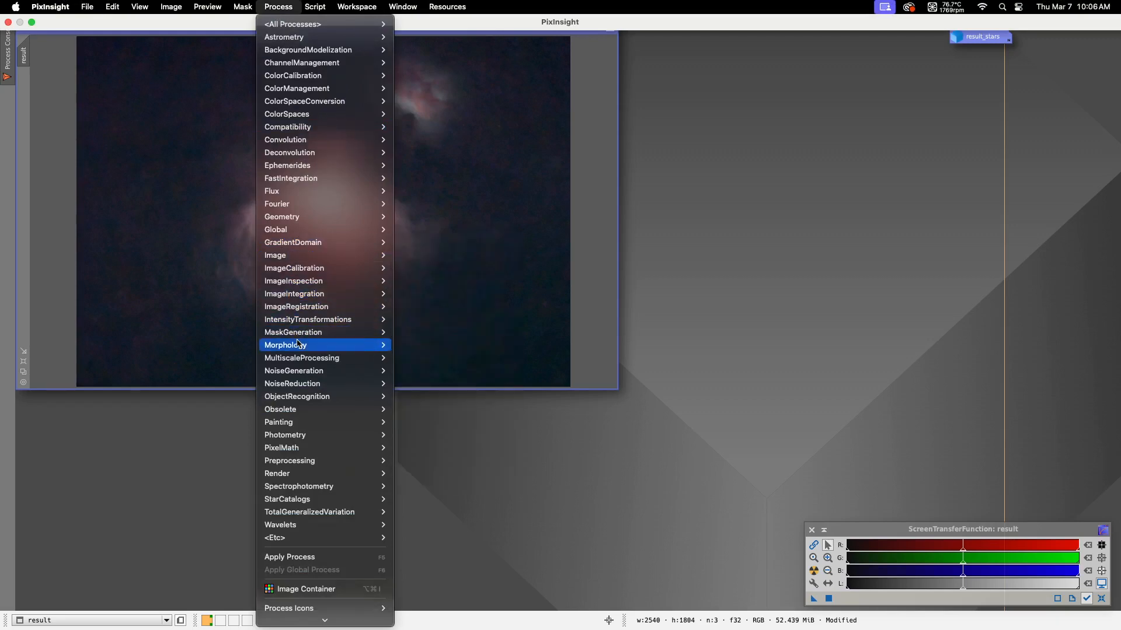
mouse_move(301, 338)
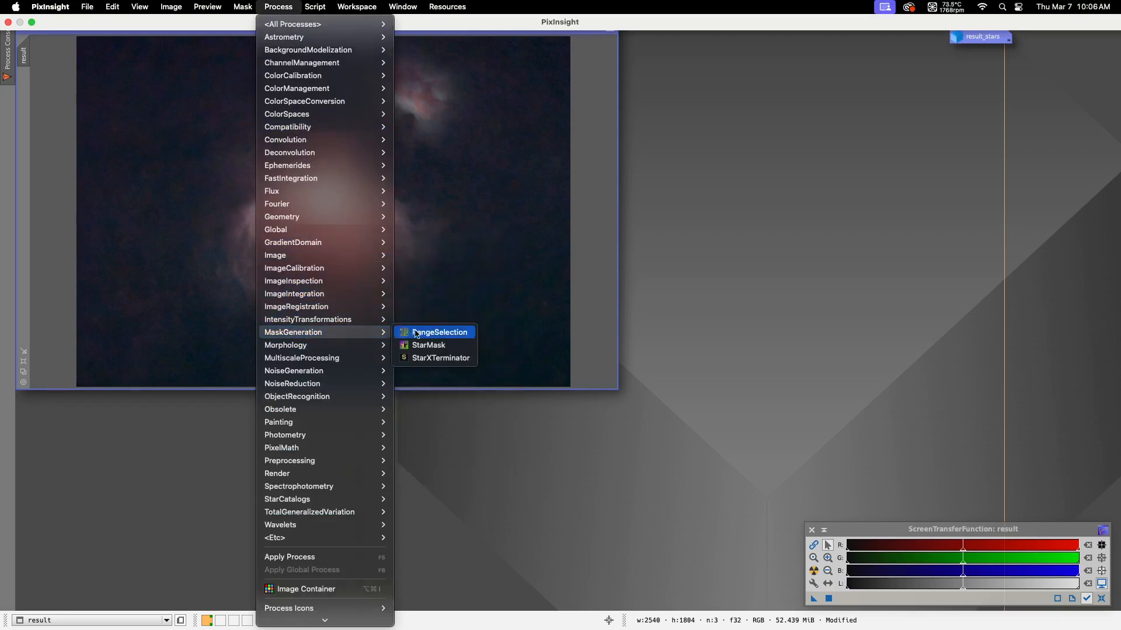
left_click(439, 333)
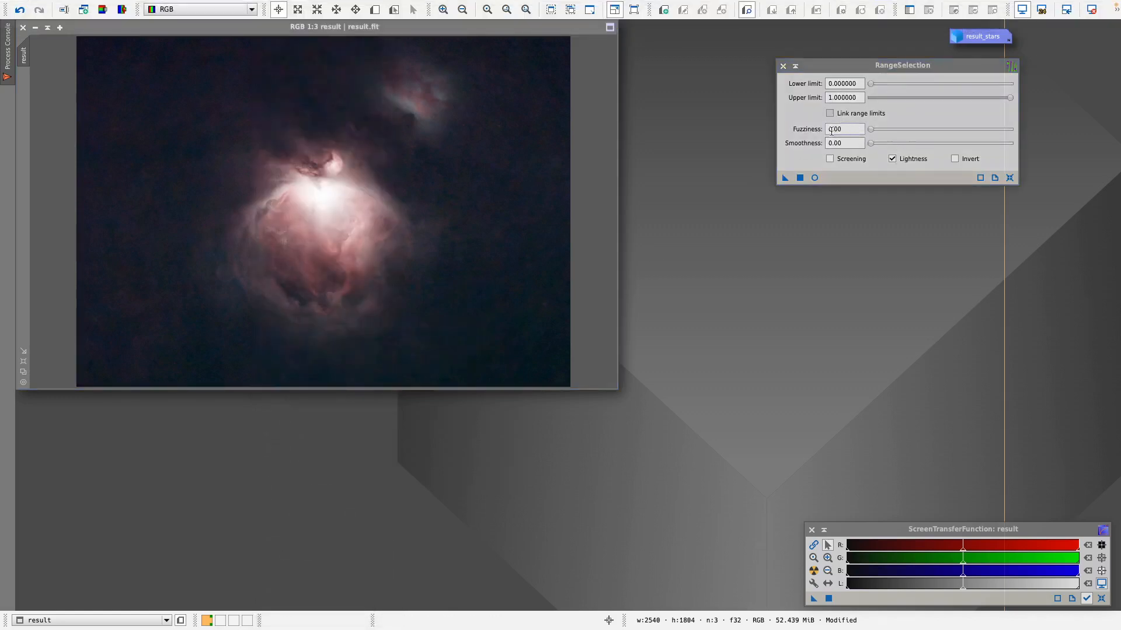
left_click(815, 178)
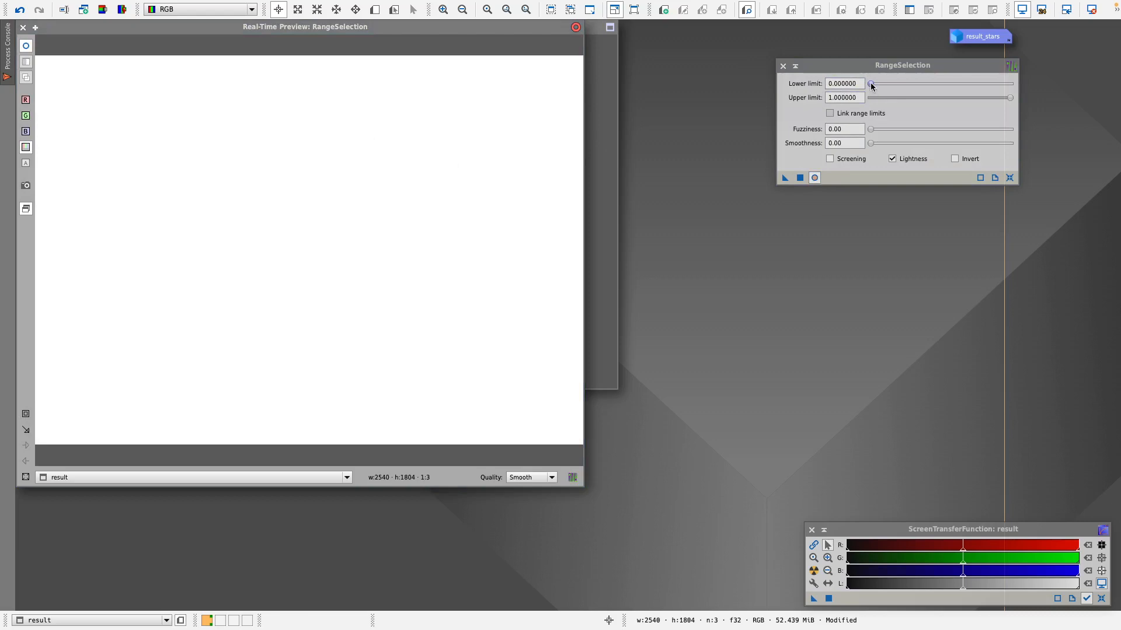
Set the RangeSelection lower limit to 0.77 and smoothness to 44 to isolate the nebula's bright core.
left_click_drag(871, 85, 976, 80)
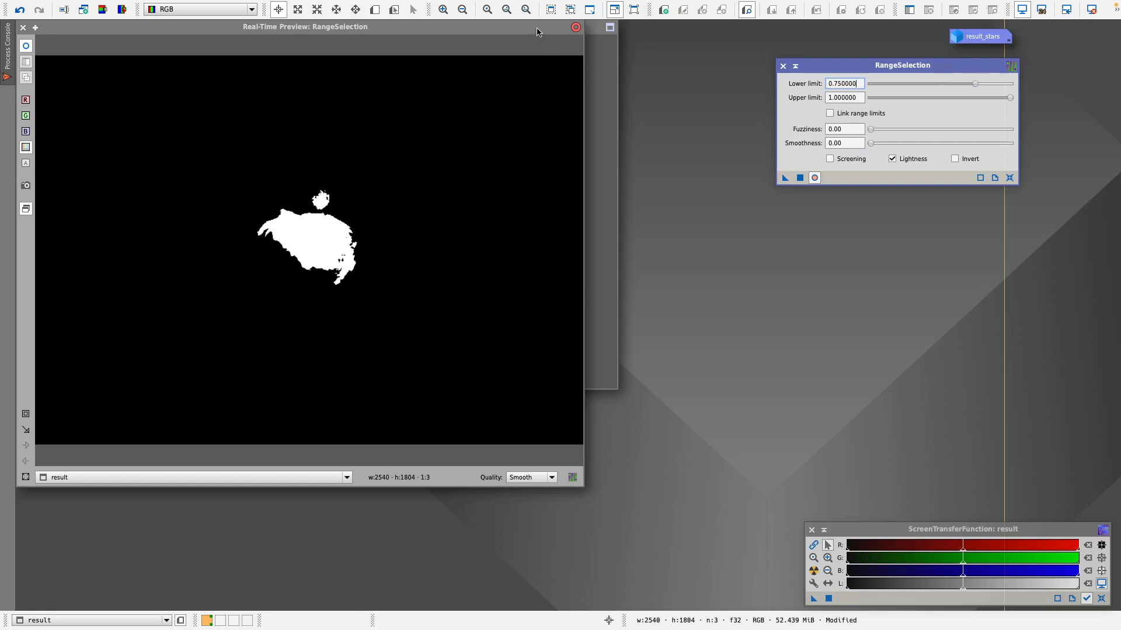
left_click_drag(537, 31, 550, 6)
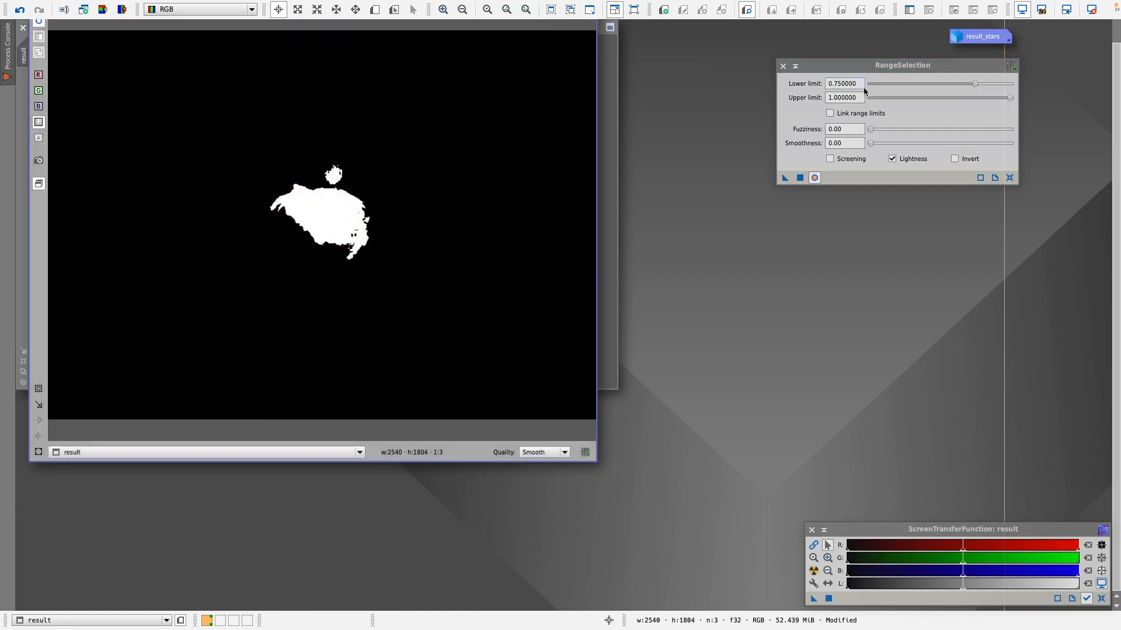
left_click_drag(977, 85, 979, 85)
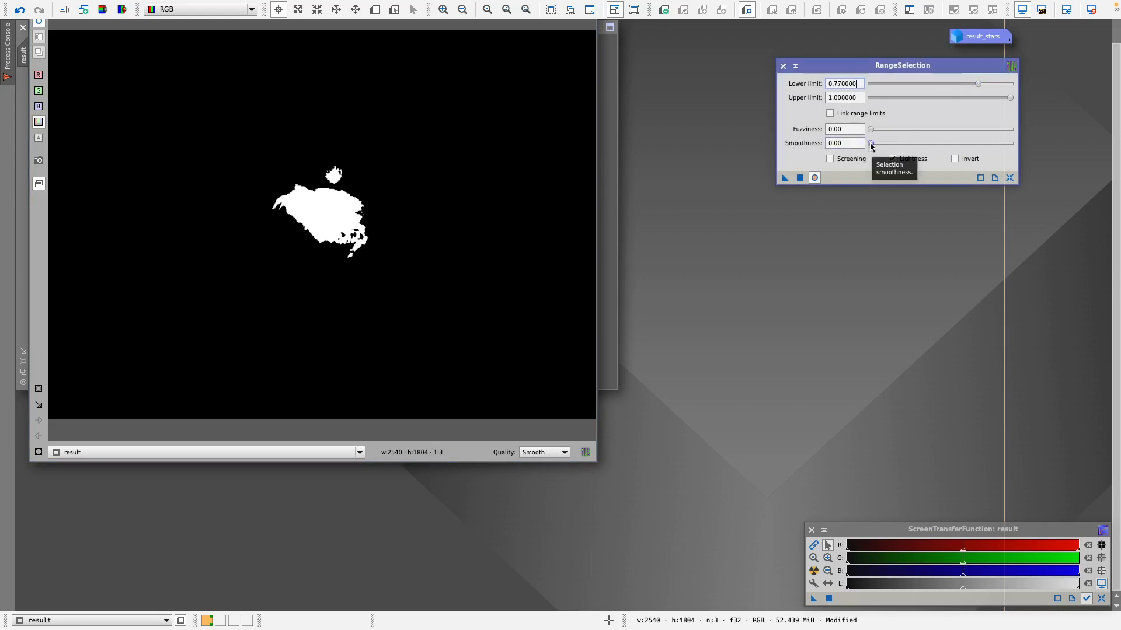
left_click_drag(870, 146, 932, 146)
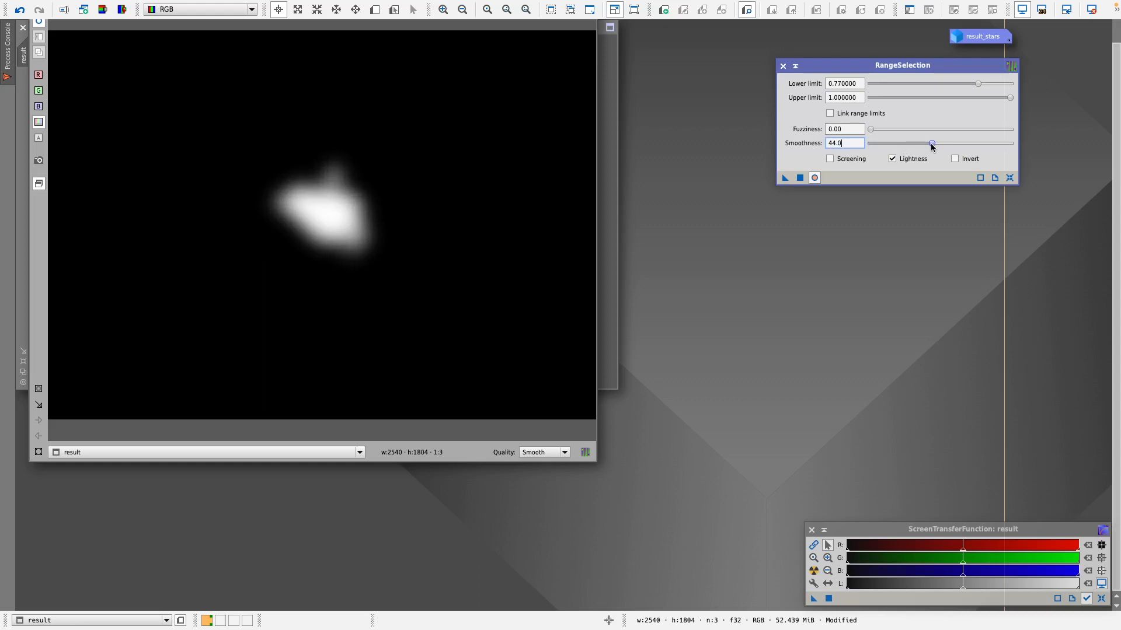
Generate the range mask from the result image with RangeSelection, close its real-time preview and return to full screen.
left_click(799, 178)
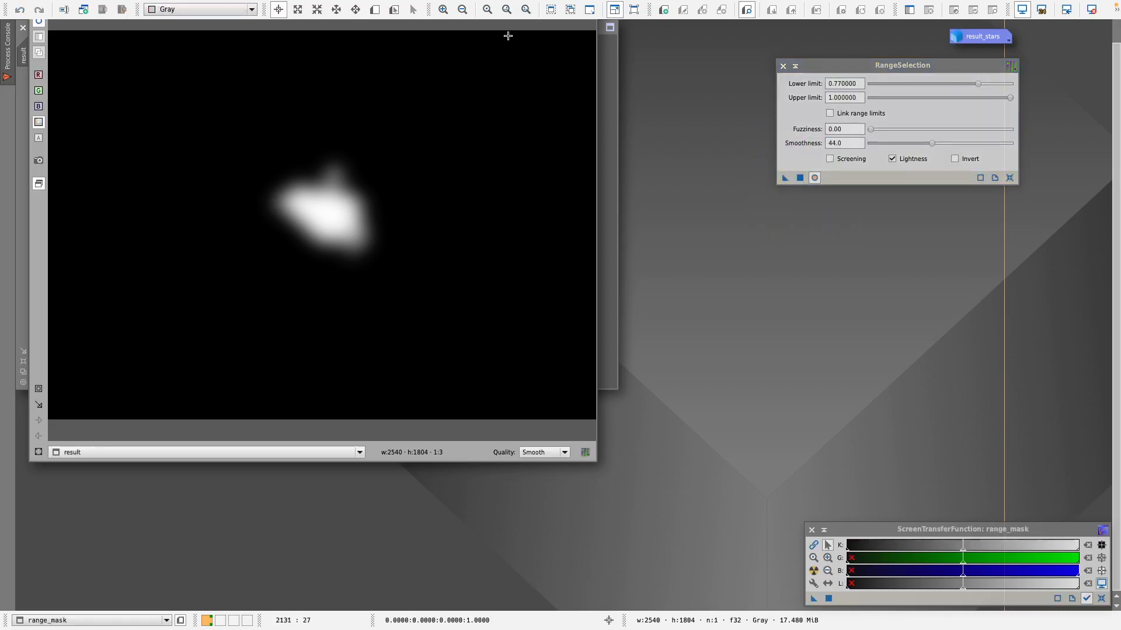
left_click_drag(509, 28, 511, 42)
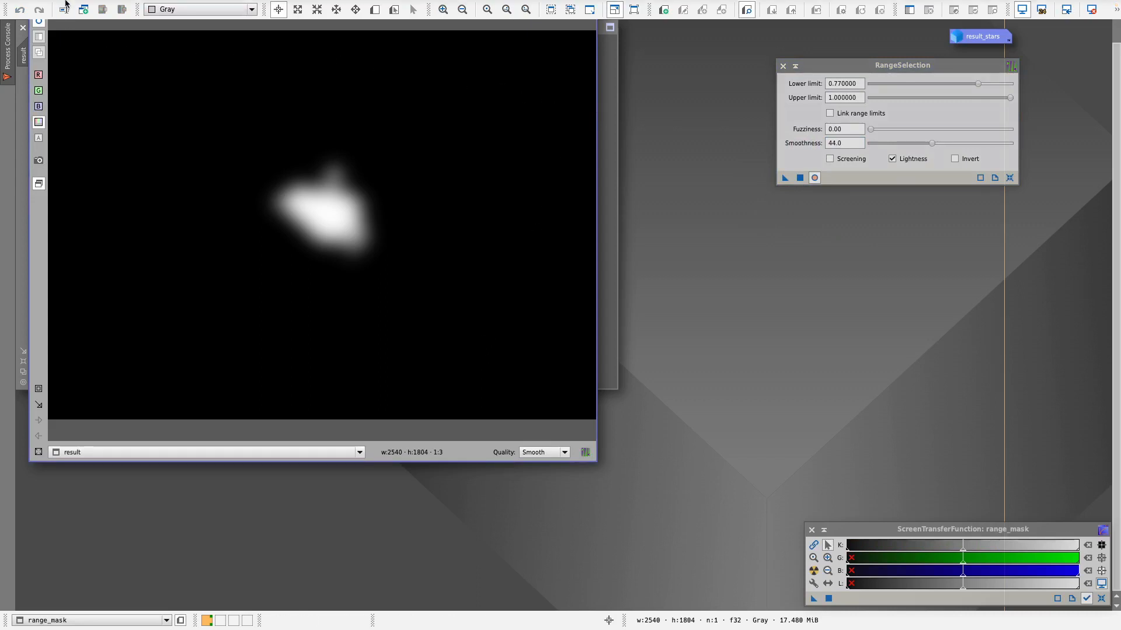
mouse_move(56, 13)
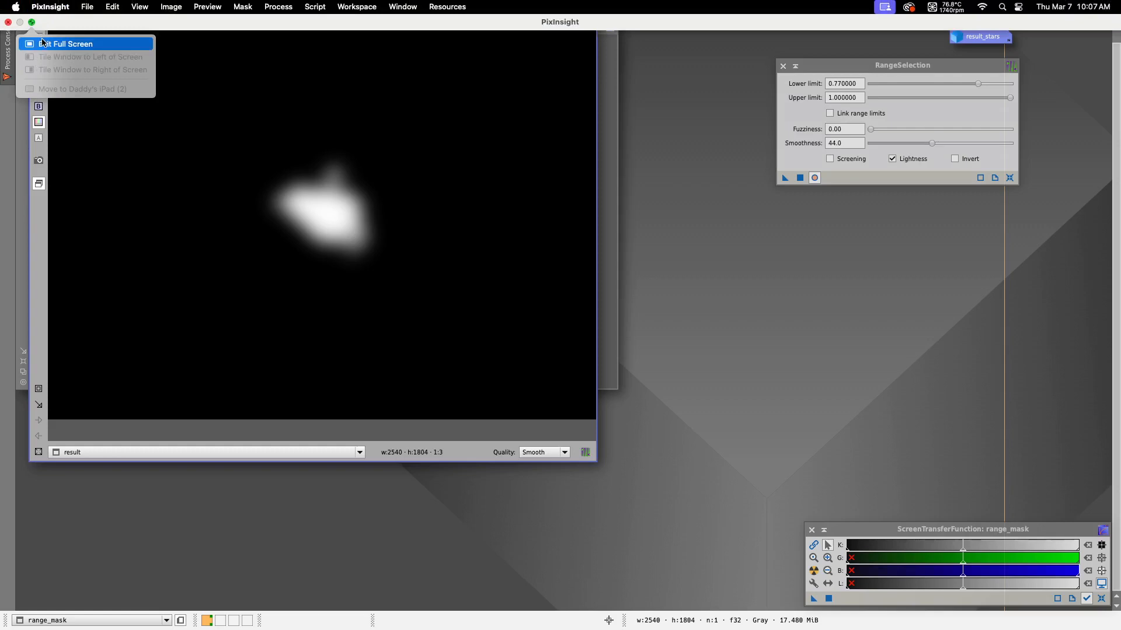
left_click(43, 45)
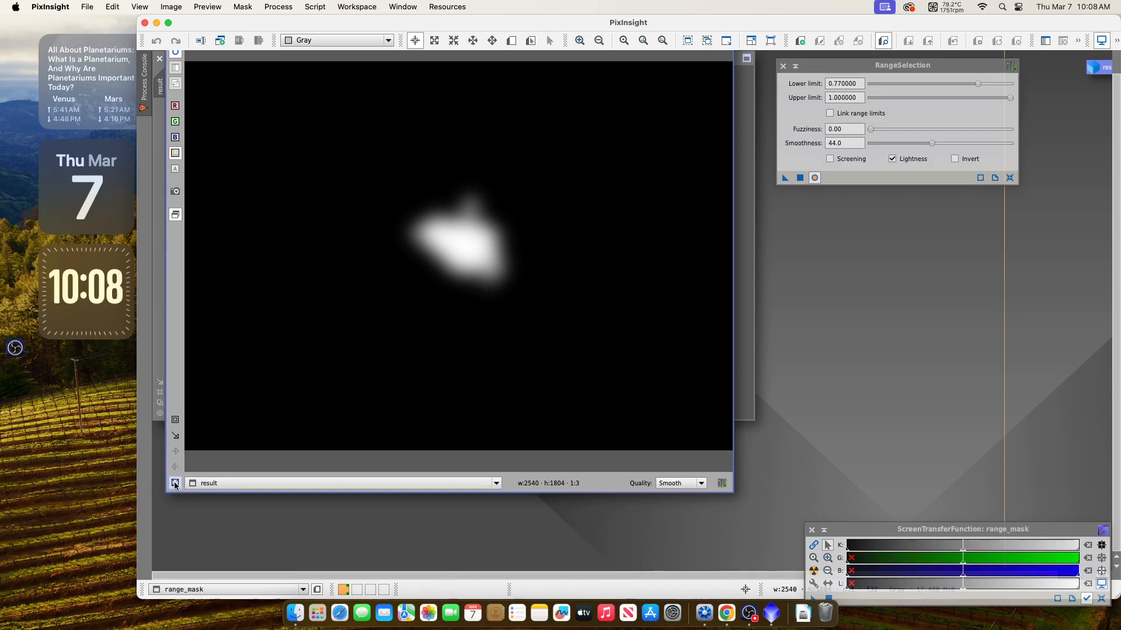
left_click(175, 437)
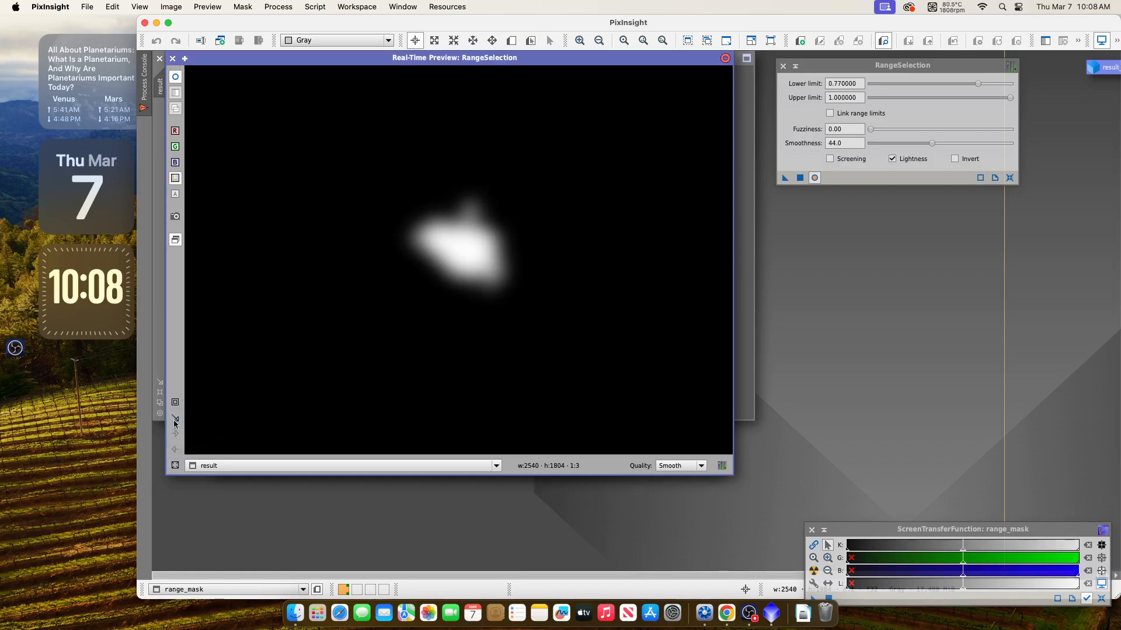
left_click(172, 58)
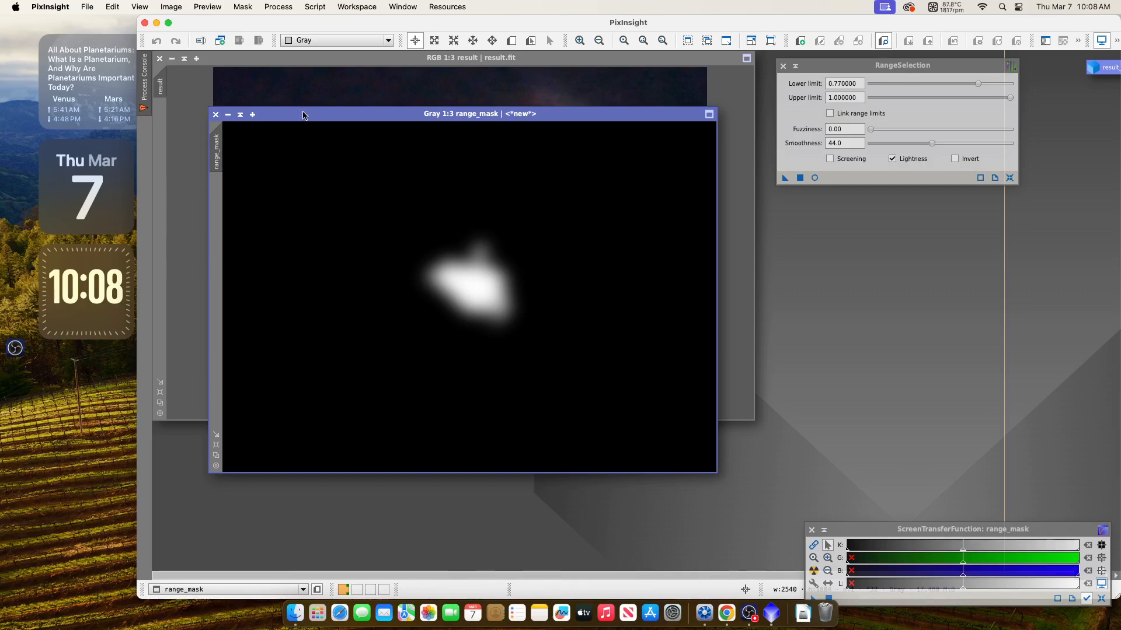
left_click(168, 23)
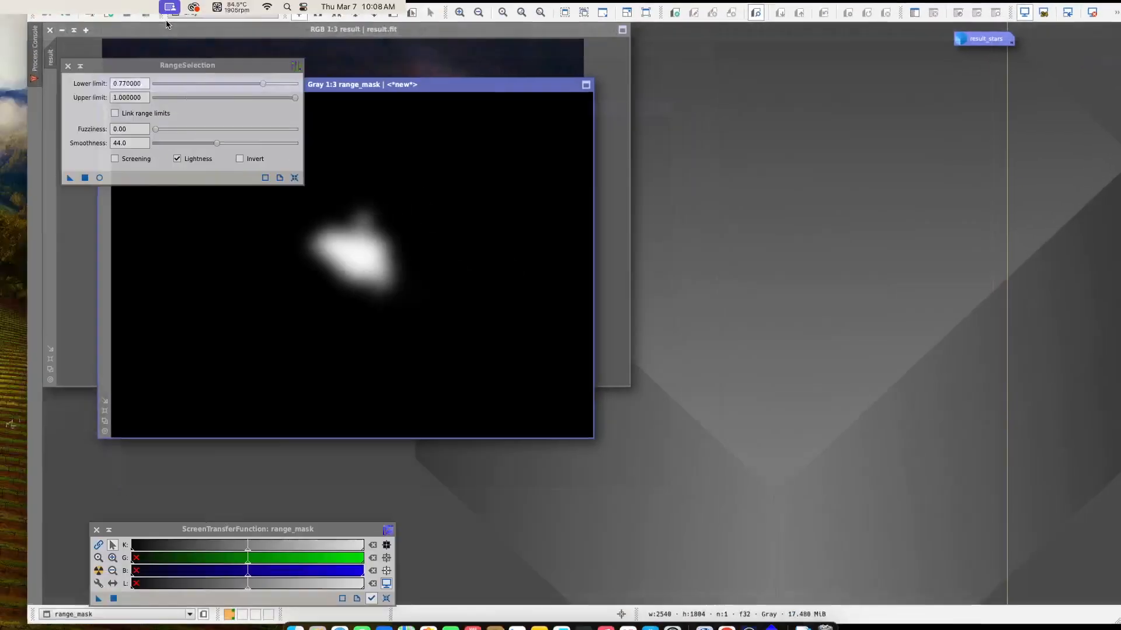
left_click_drag(208, 86, 306, 60)
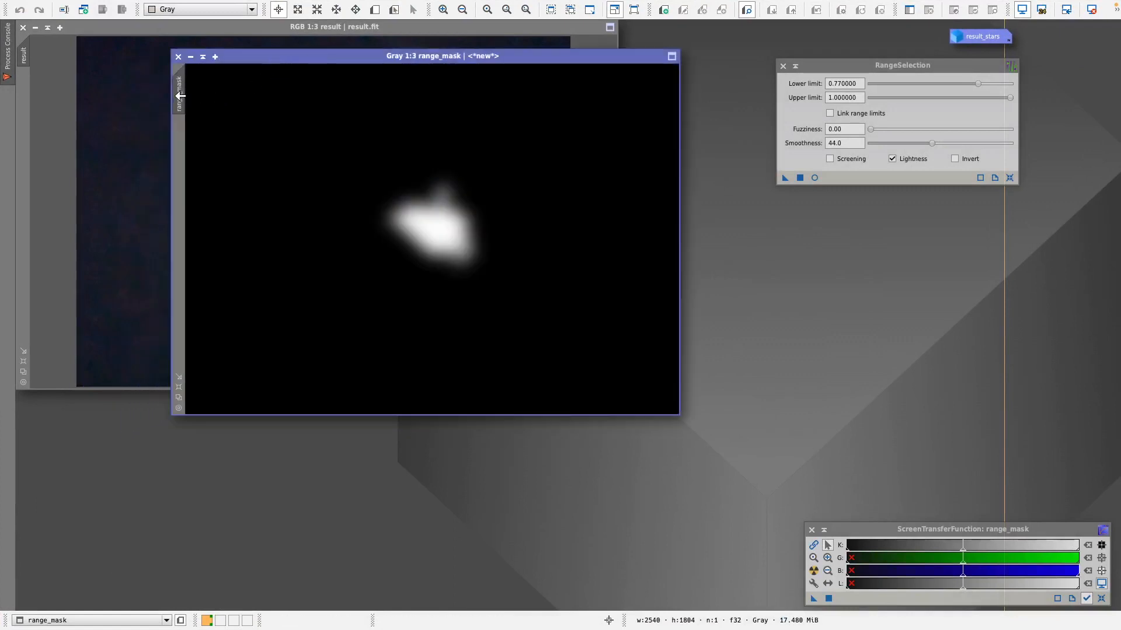
Apply range_mask as the mask of the result image, then iconize it and park it beside result_stars.
mouse_move(178, 96)
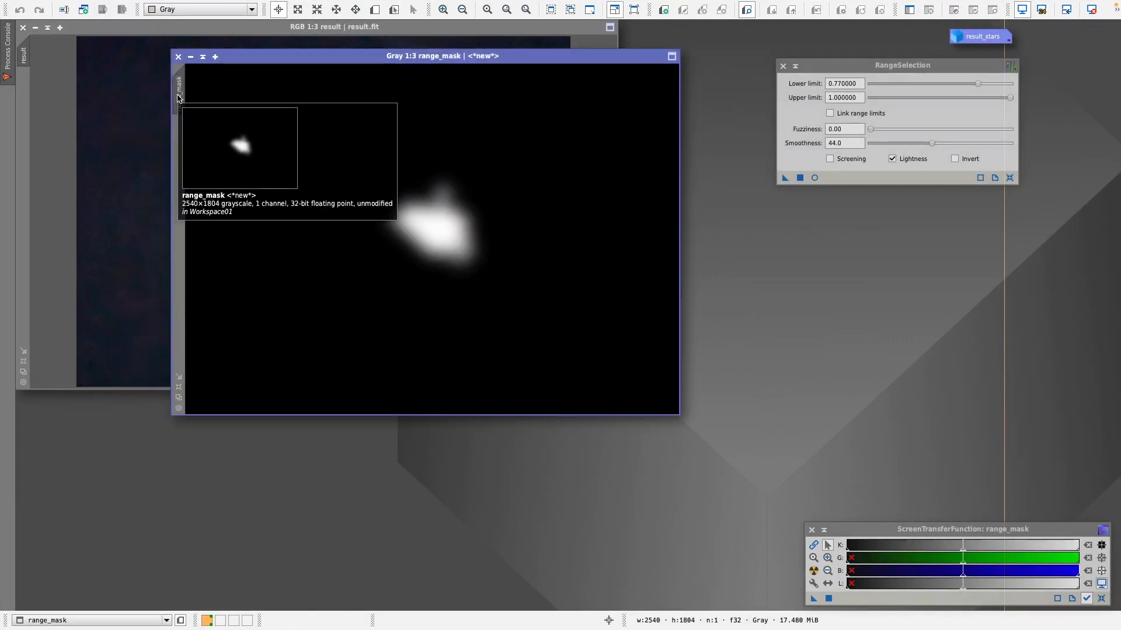
left_click_drag(178, 97, 164, 99)
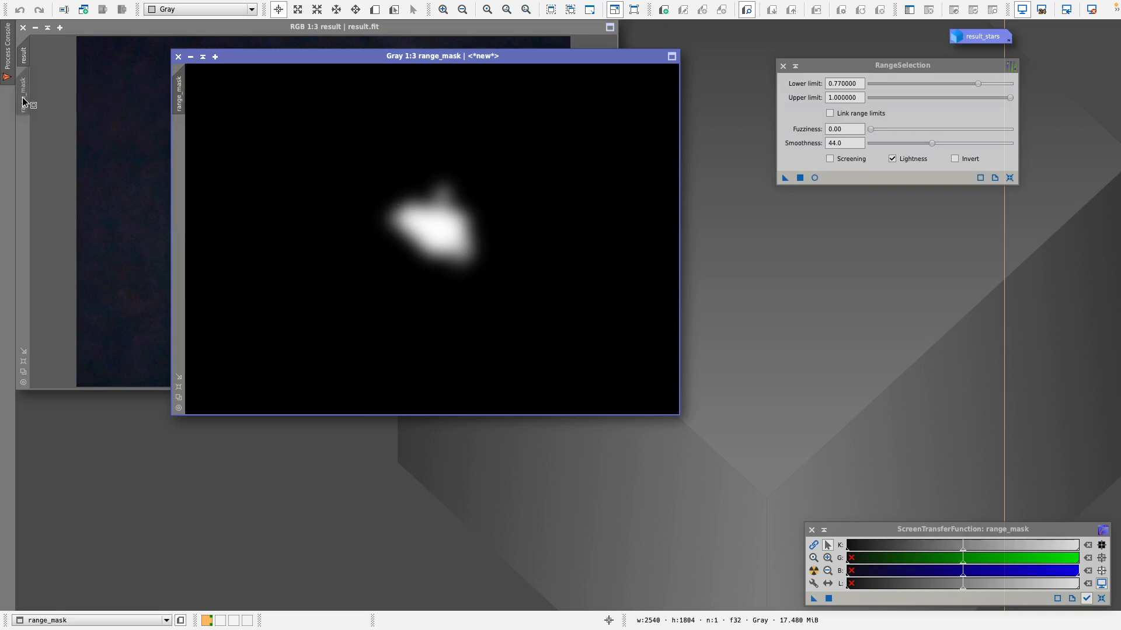
left_click_drag(22, 96, 22, 97)
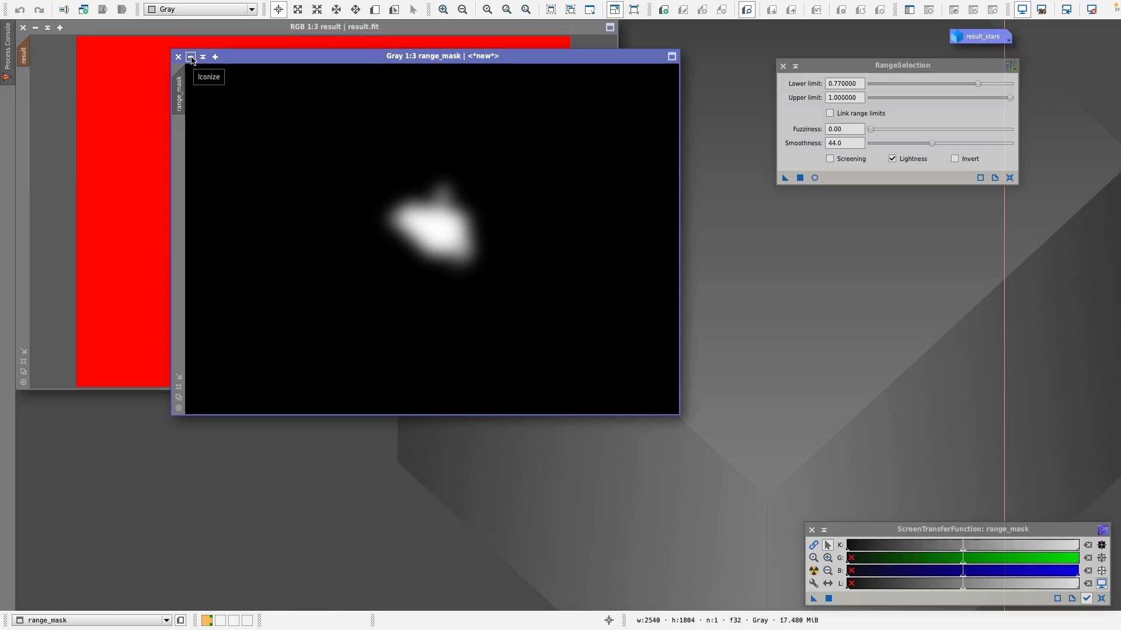
left_click(191, 58)
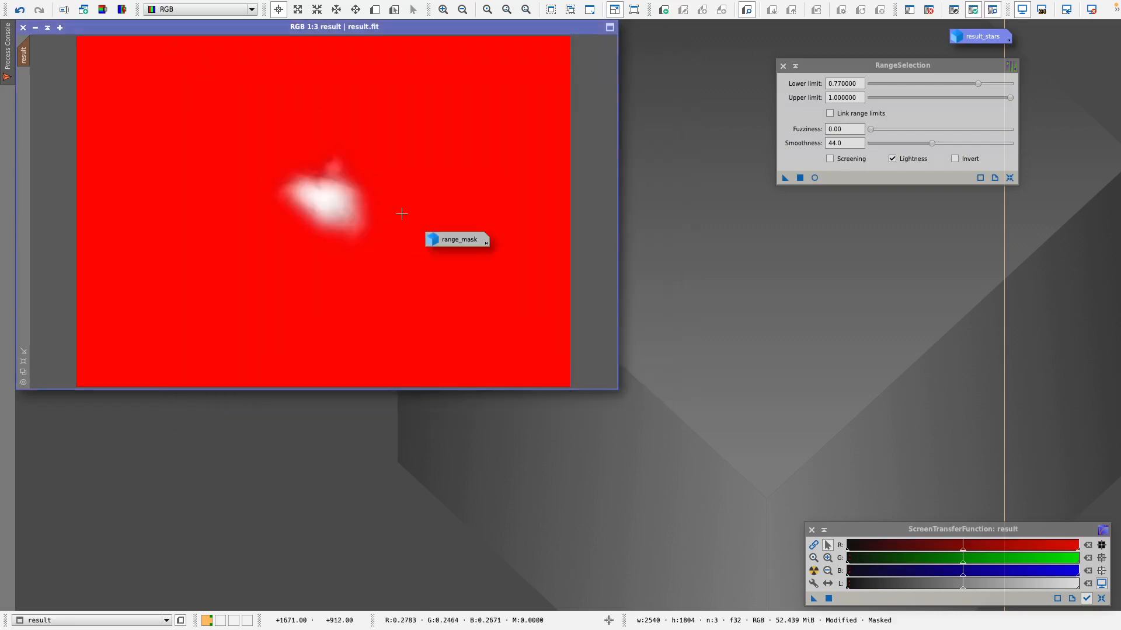
left_click_drag(450, 236, 862, 41)
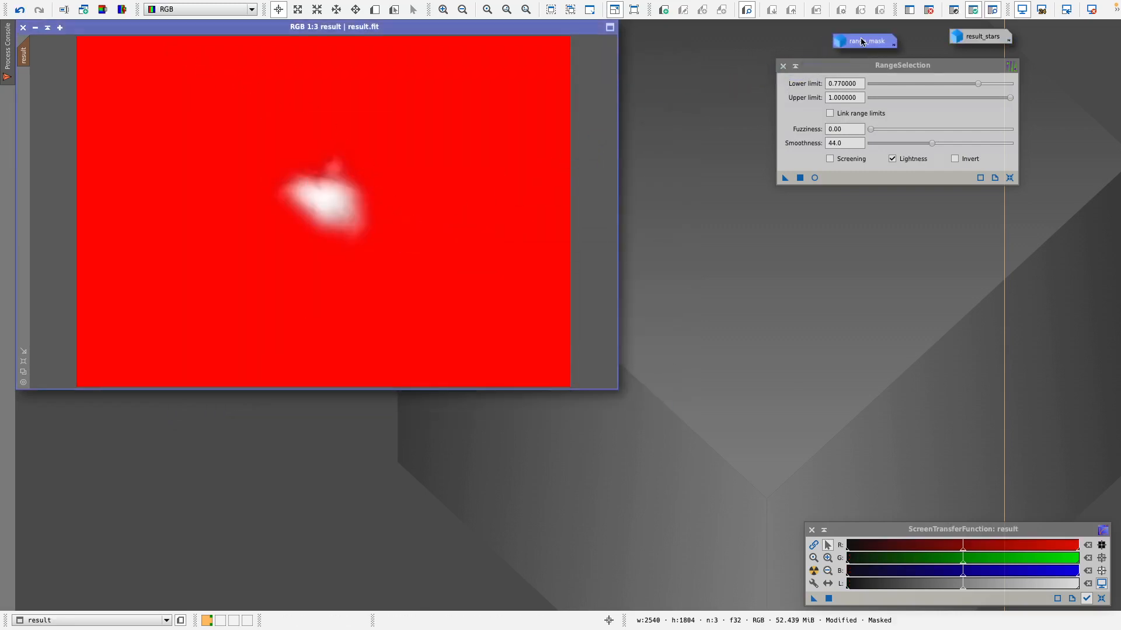
Close RangeSelection and hide the red mask overlay on the result image while keeping the mask active.
left_click(783, 66)
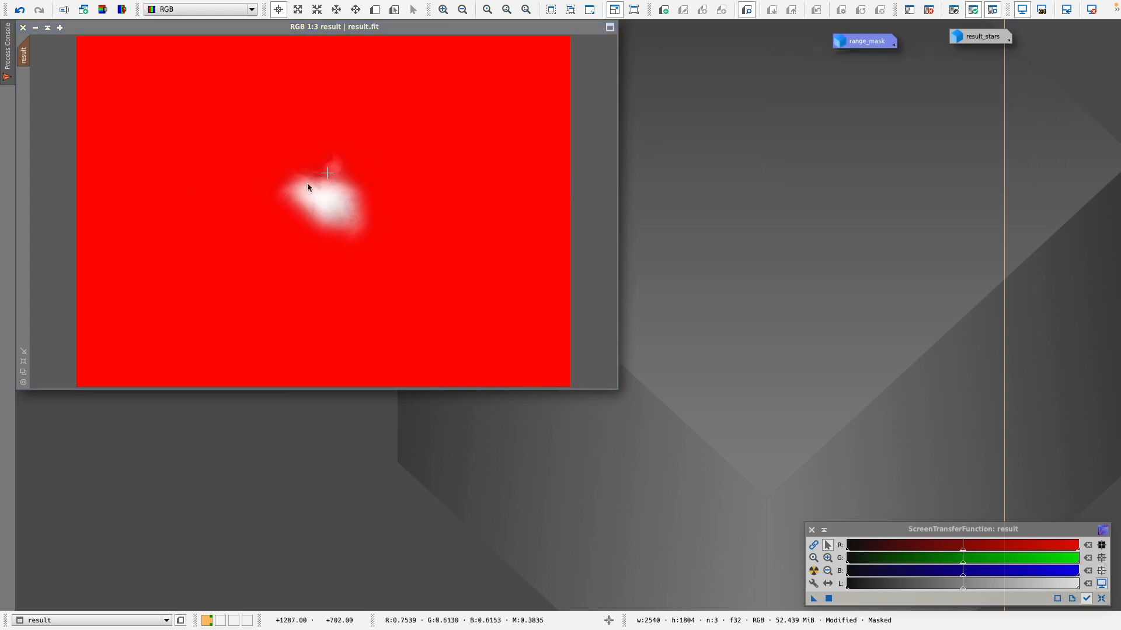
left_click(994, 10)
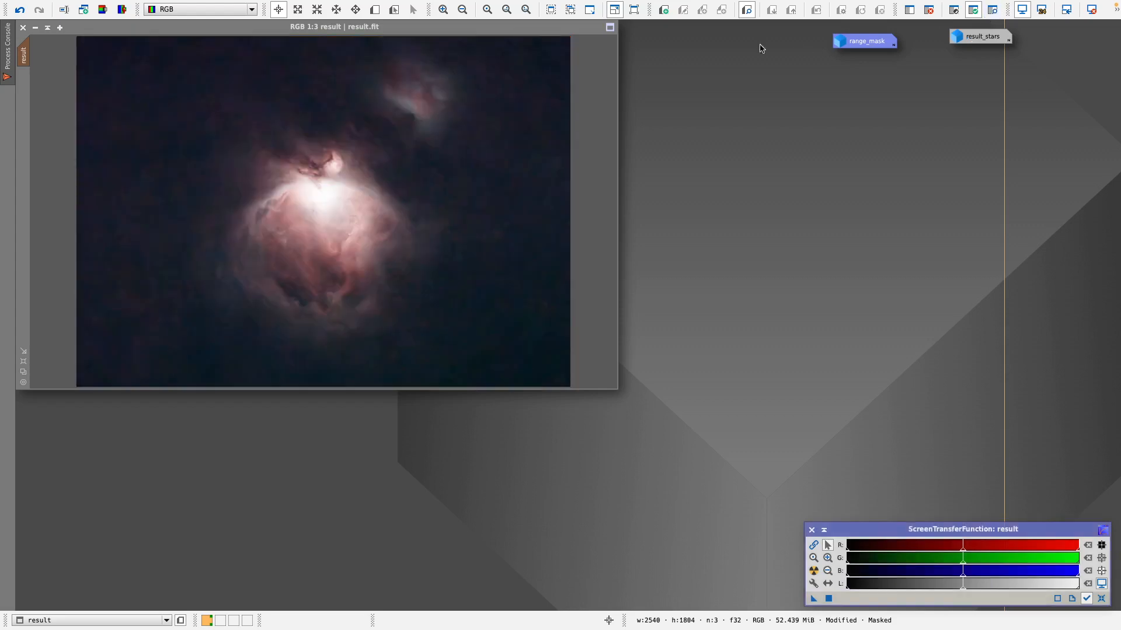
left_click_drag(556, 28, 569, 50)
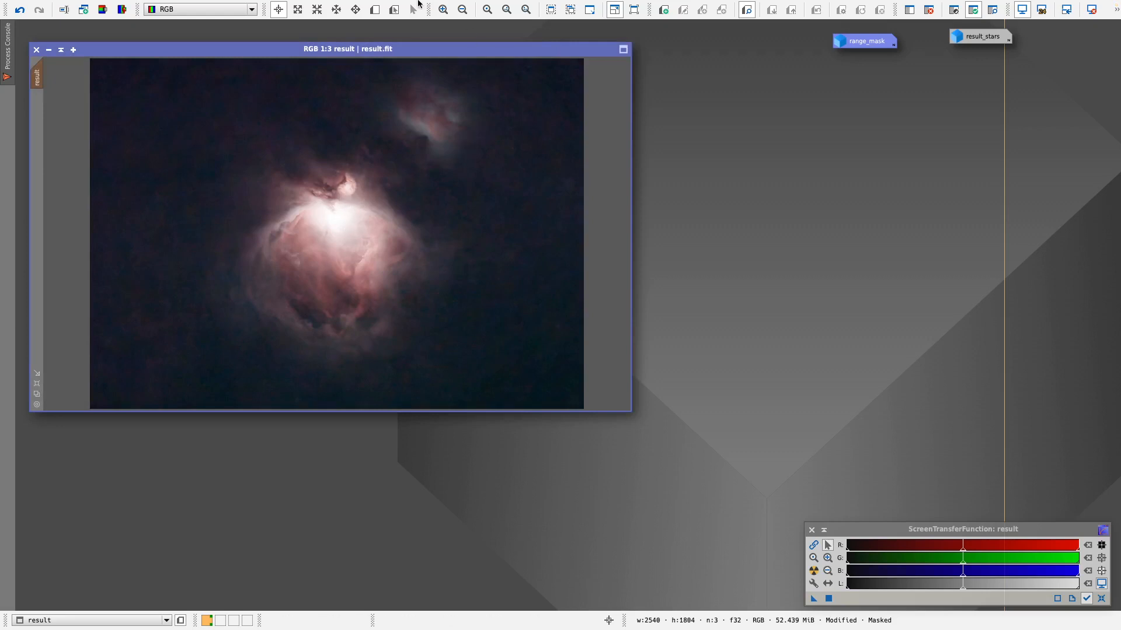
Open HDRMultiscaleTransform and enable its Preserve hue and Lightness mask options.
mouse_move(418, 3)
left_click(279, 7)
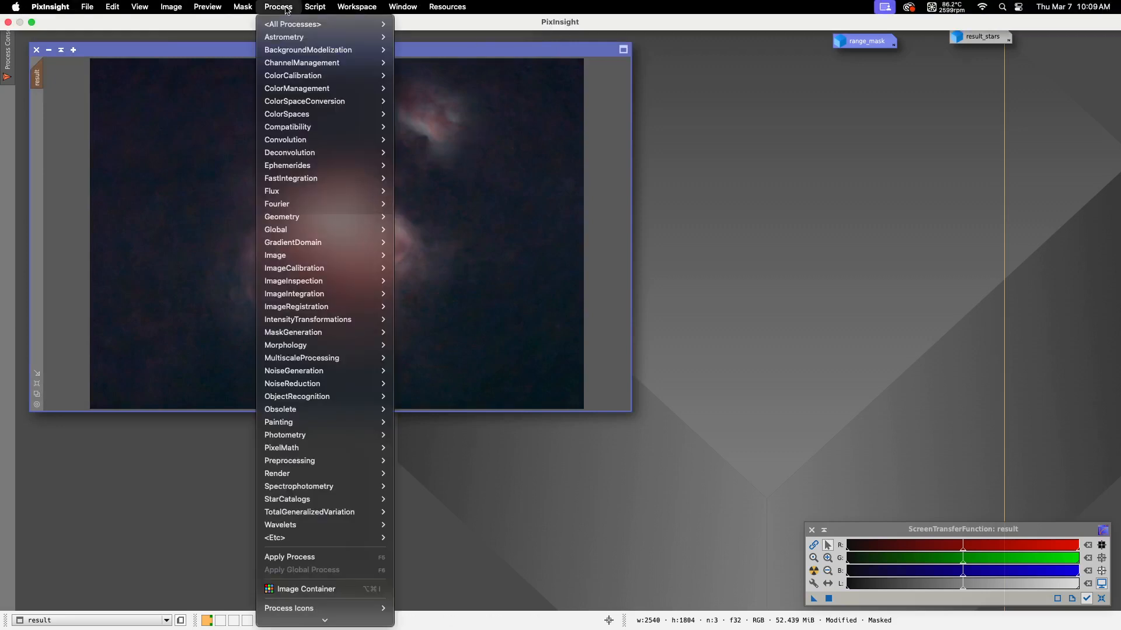
mouse_move(292, 23)
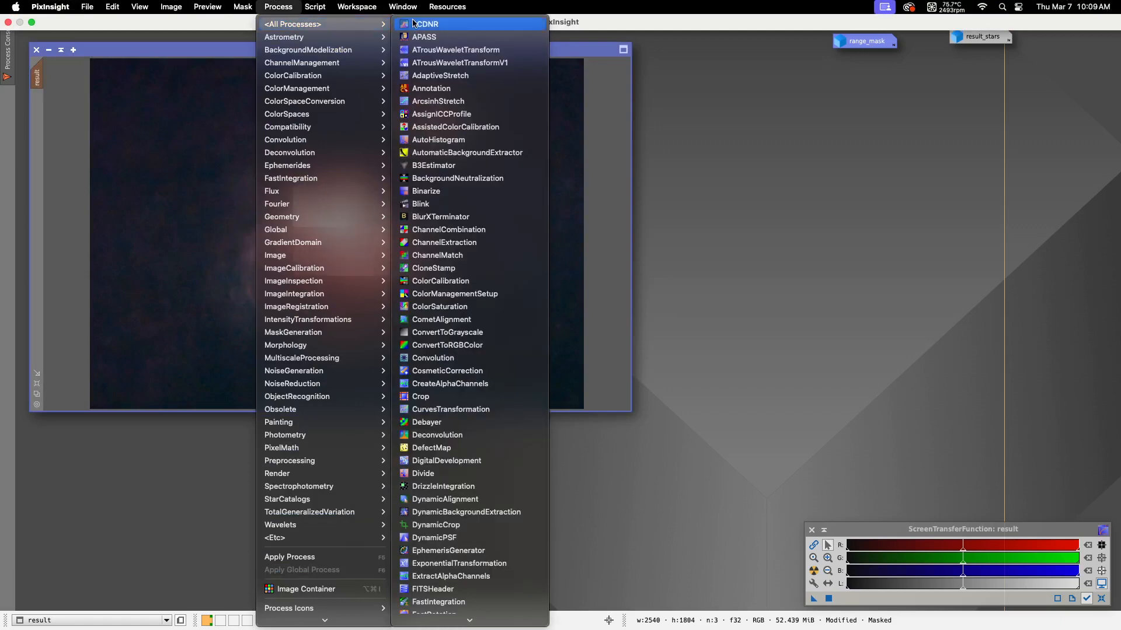
scroll(473, 243, "down", 8)
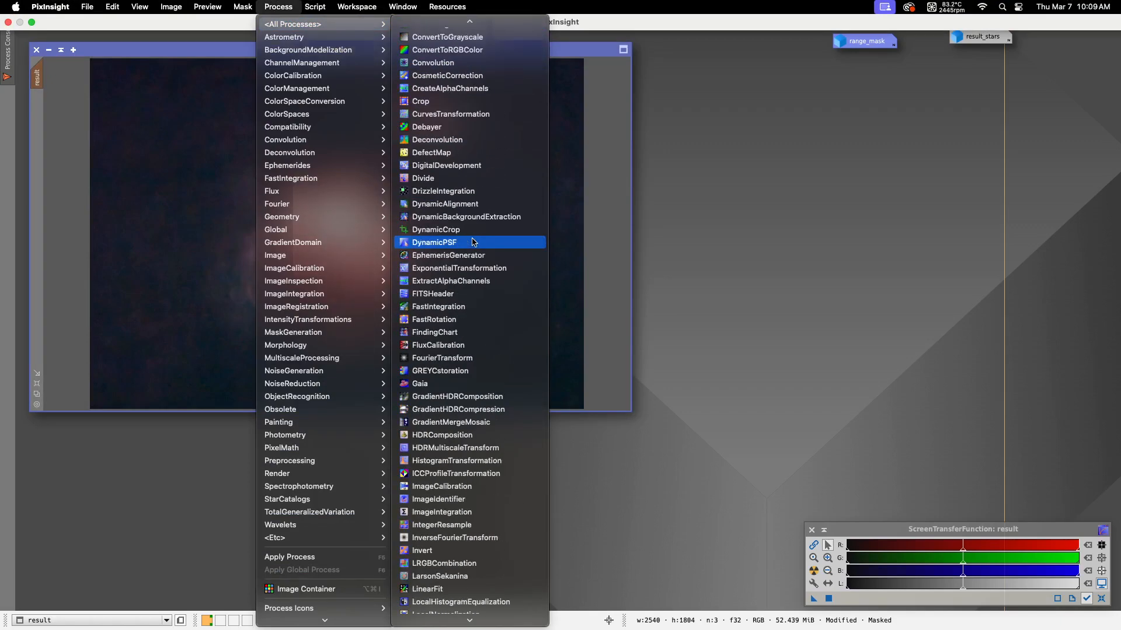
scroll(474, 242, "down", 3)
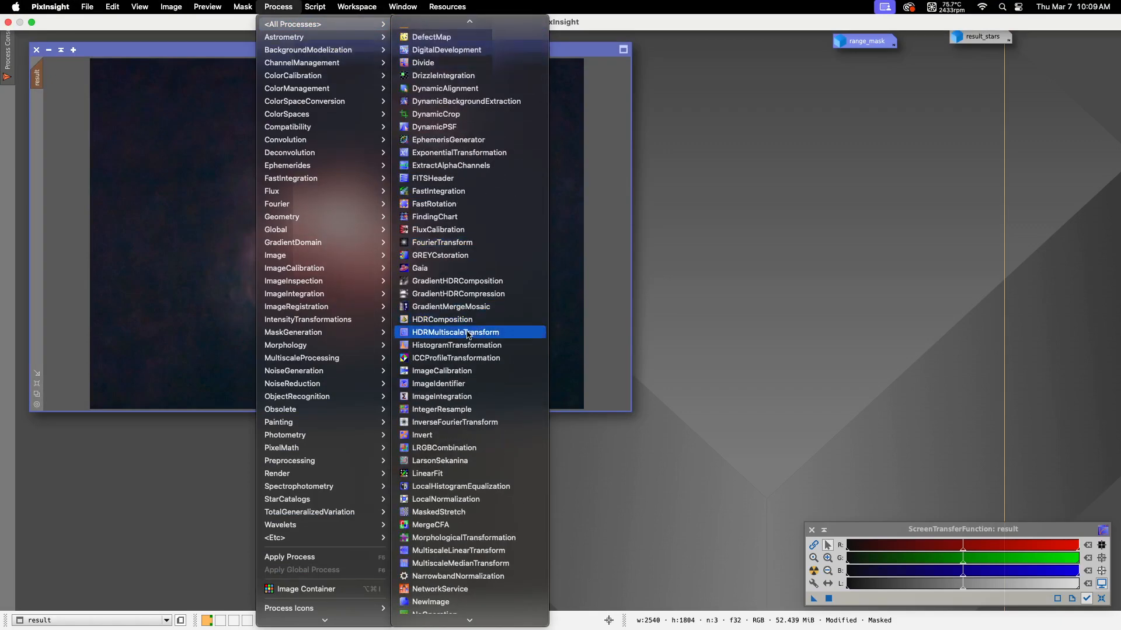
left_click(471, 333)
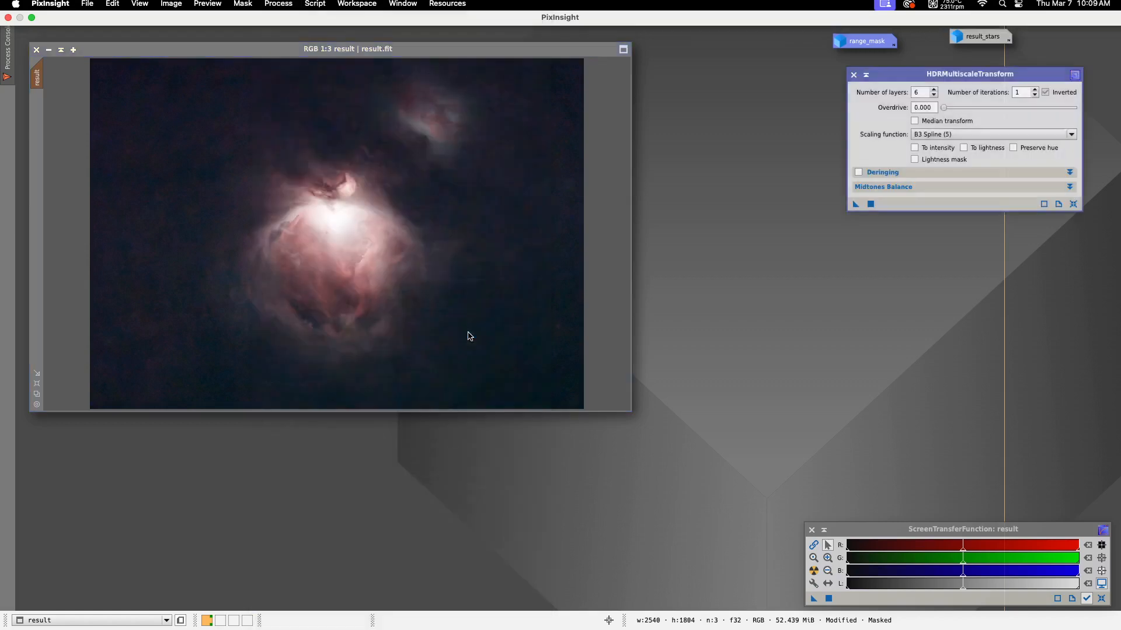
left_click(1013, 149)
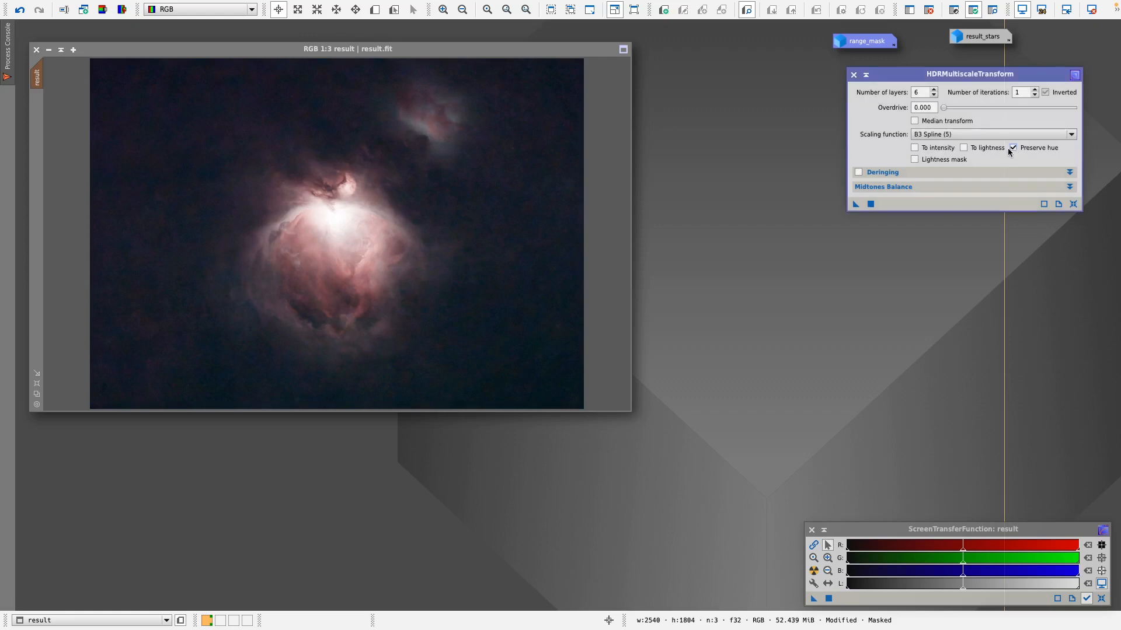
left_click(914, 160)
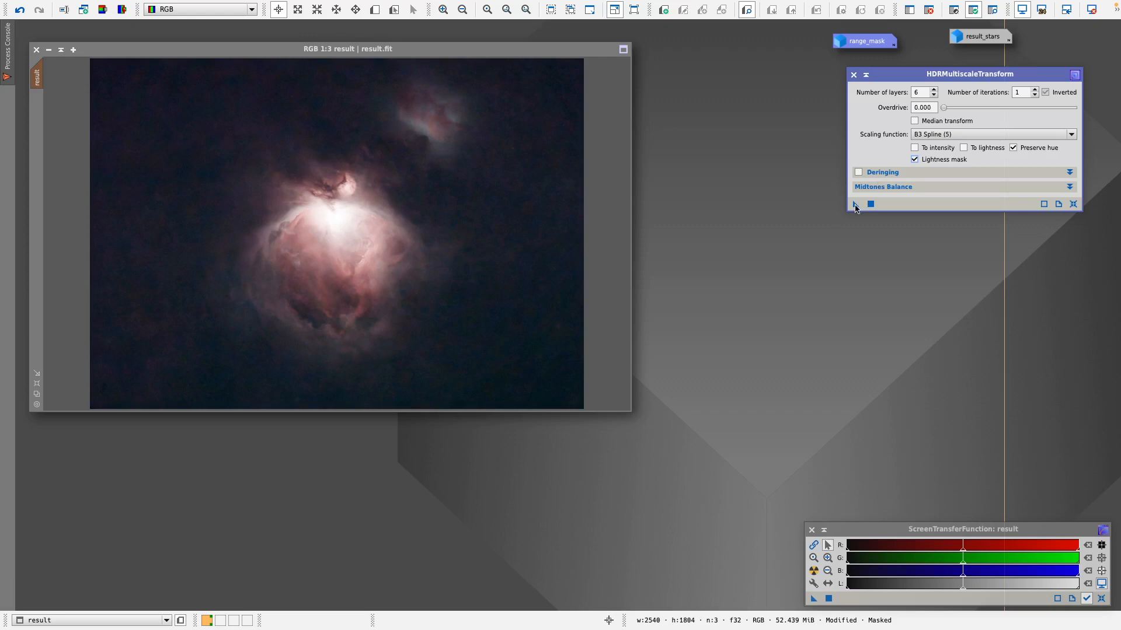
Apply HDRMultiscaleTransform with 6 layers to the masked result image, then close the process console and the process.
left_click_drag(855, 208, 305, 232)
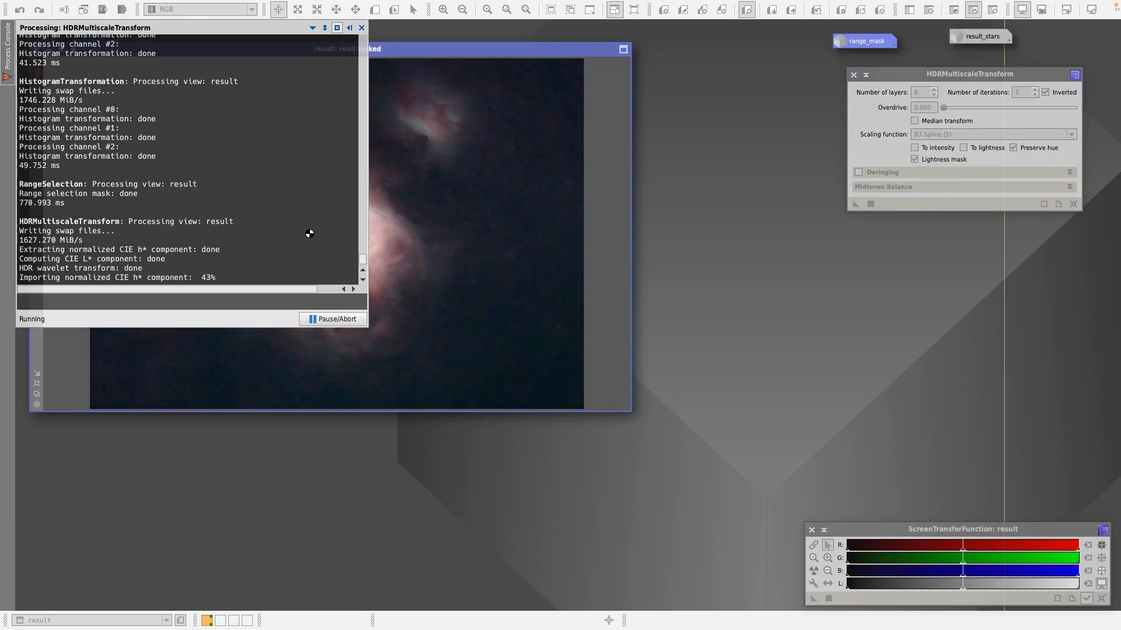
left_click(361, 29)
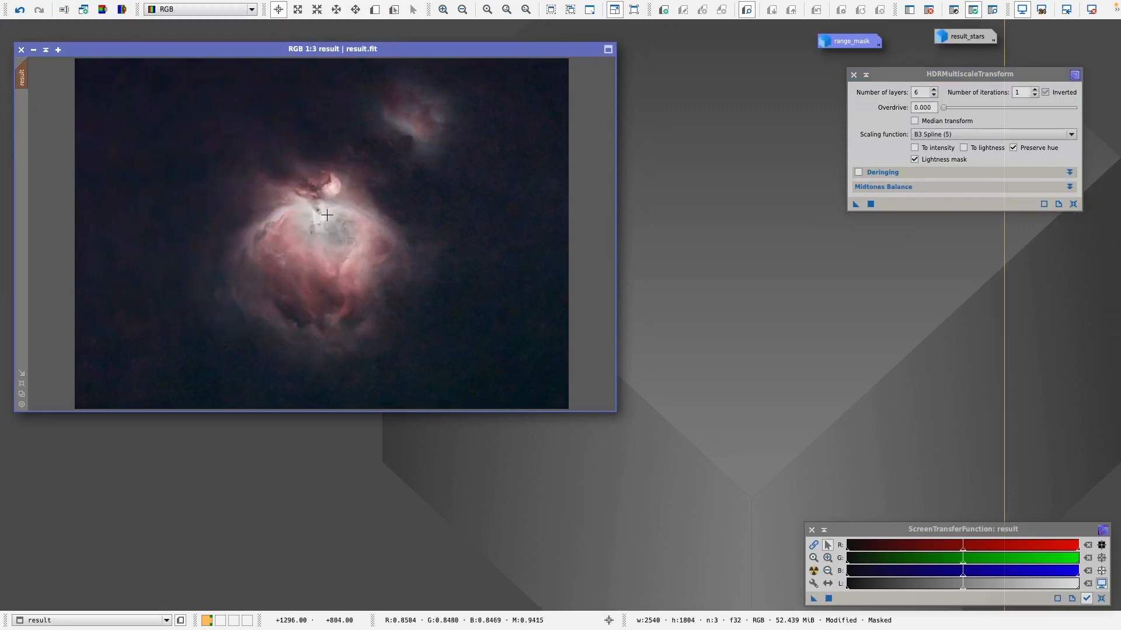
left_click(853, 75)
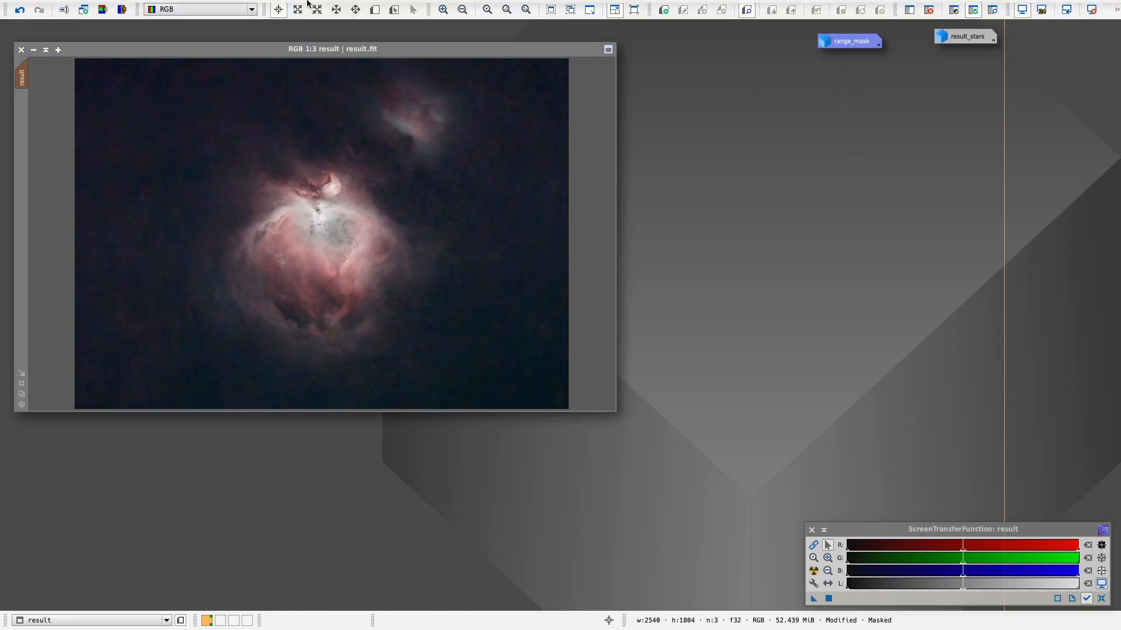
Open CurvesTransformation, reset it to a straight curve and make it track the active result view.
left_click(284, 9)
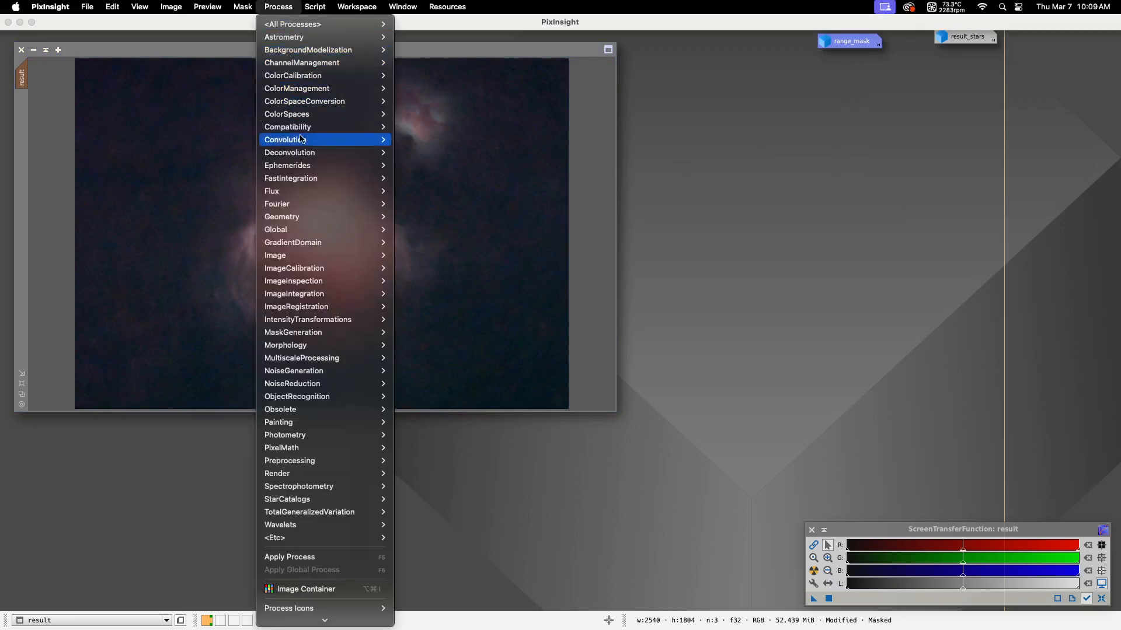
mouse_move(316, 321)
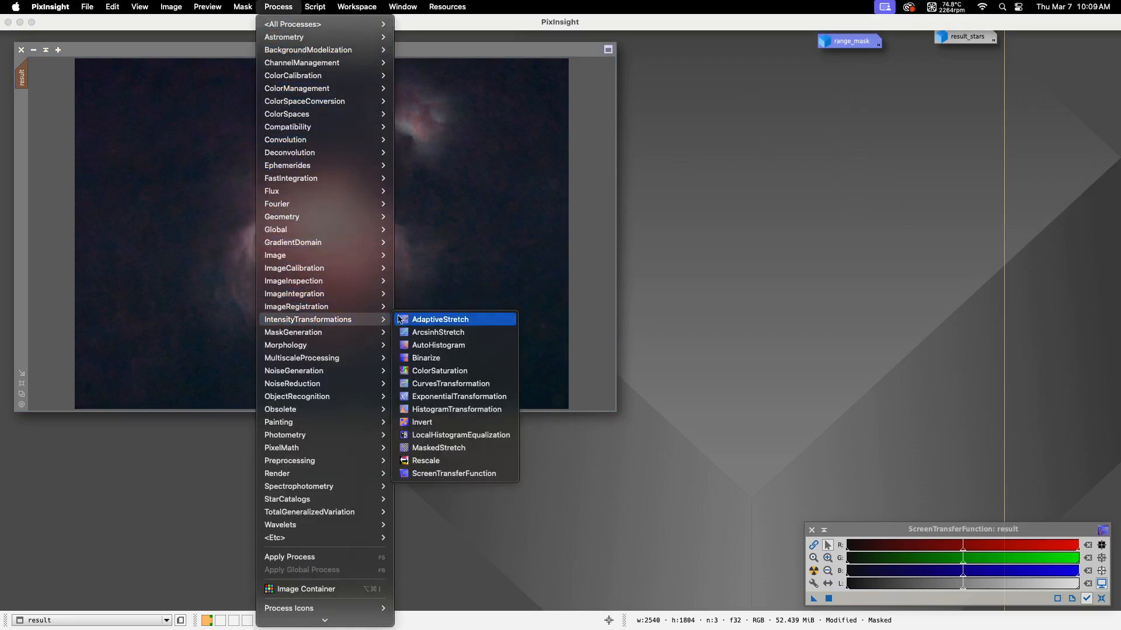
left_click(450, 384)
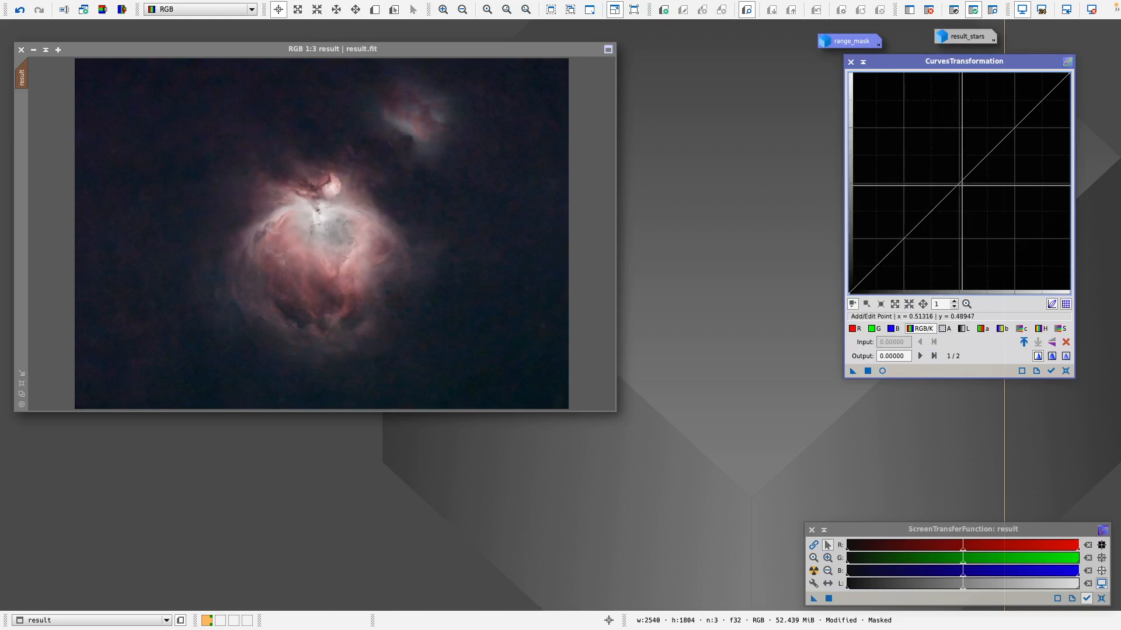
mouse_move(959, 182)
left_mouse_down()
mouse_move(968, 190)
mouse_move(957, 186)
left_mouse_up()
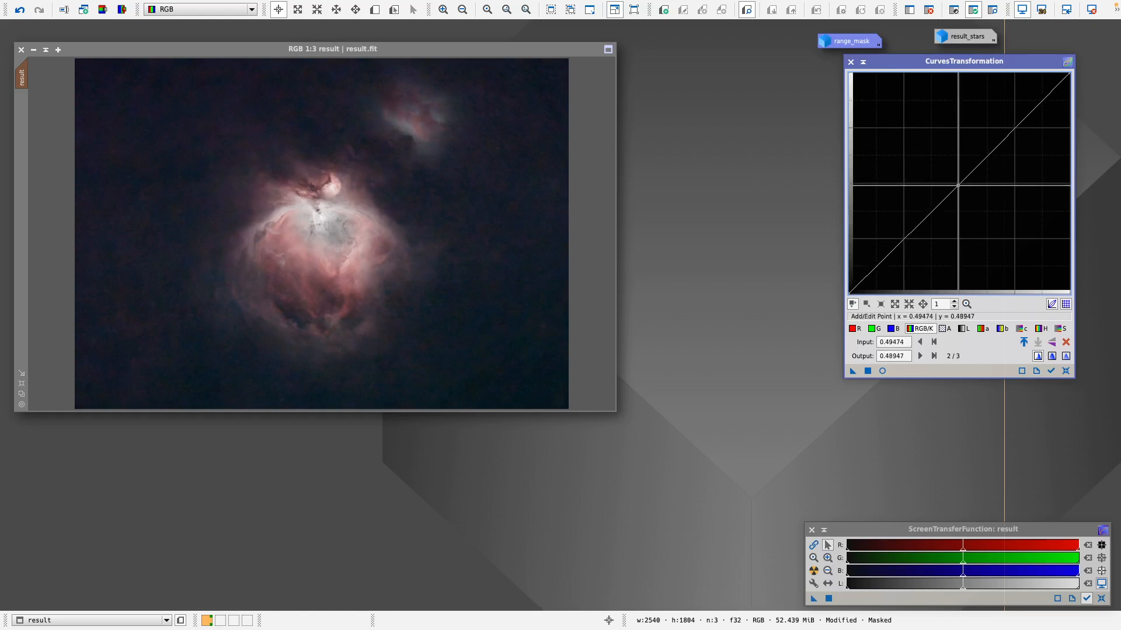
left_click(1066, 371)
left_click(1051, 372)
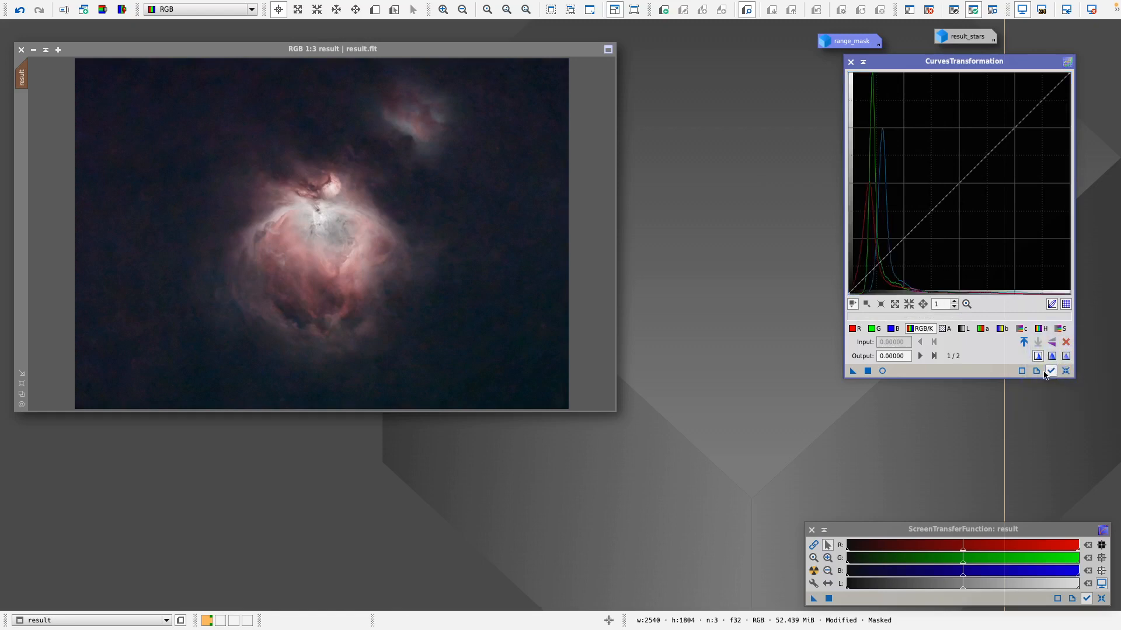
Enable the real-time preview and lower the RGB/K curve's midpoint to input 0.51579 and output 0.45263.
left_click(883, 372)
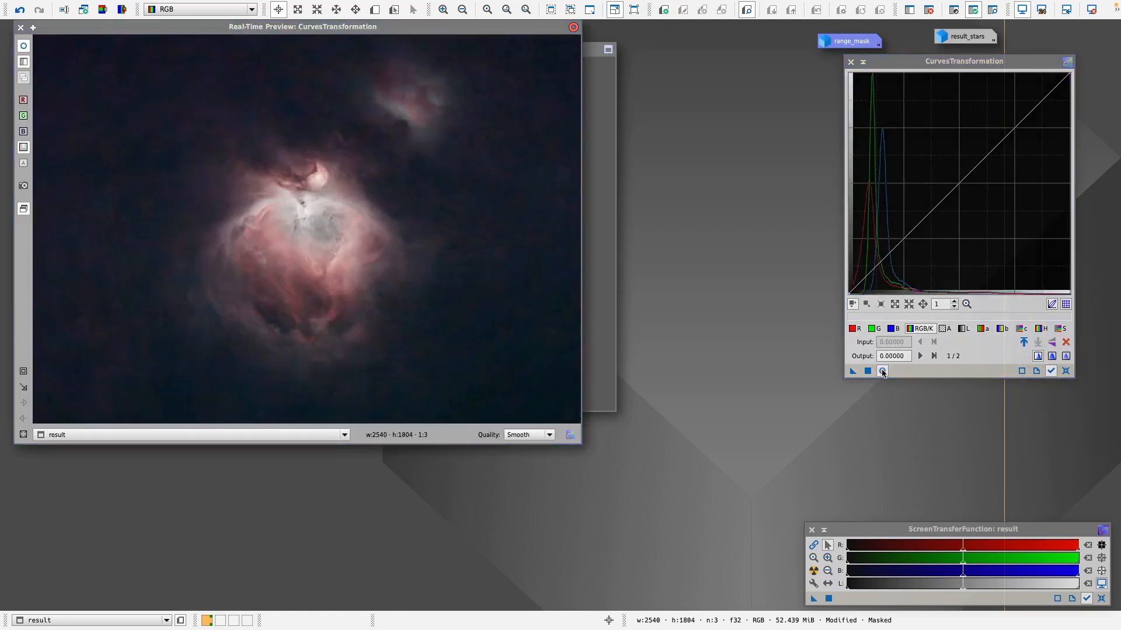
left_click_drag(443, 33, 460, 82)
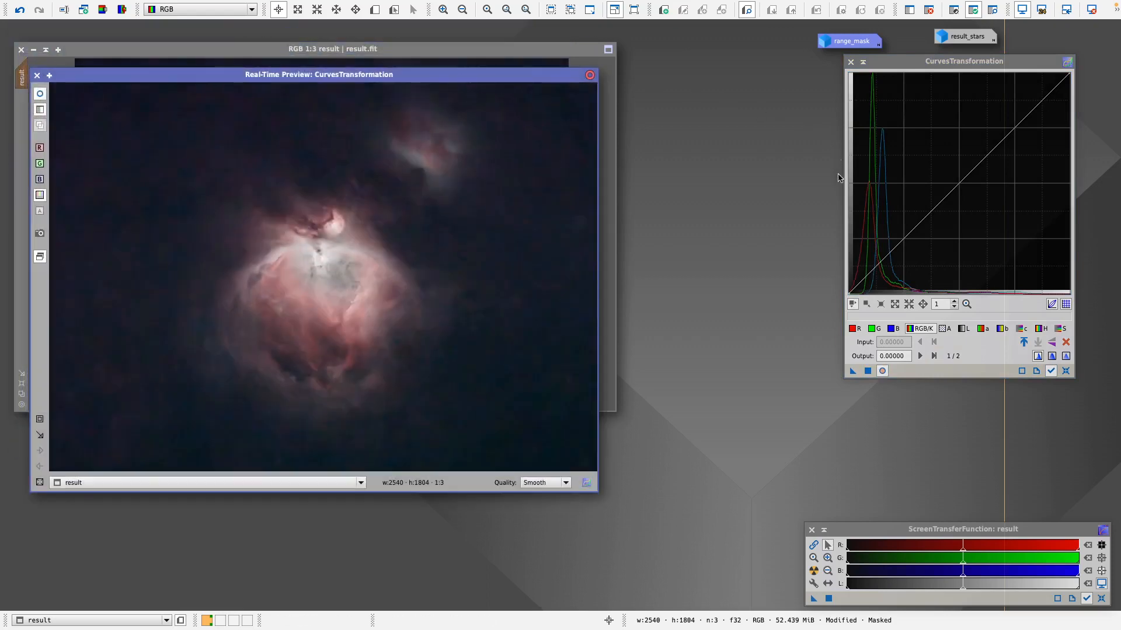
left_click(960, 182)
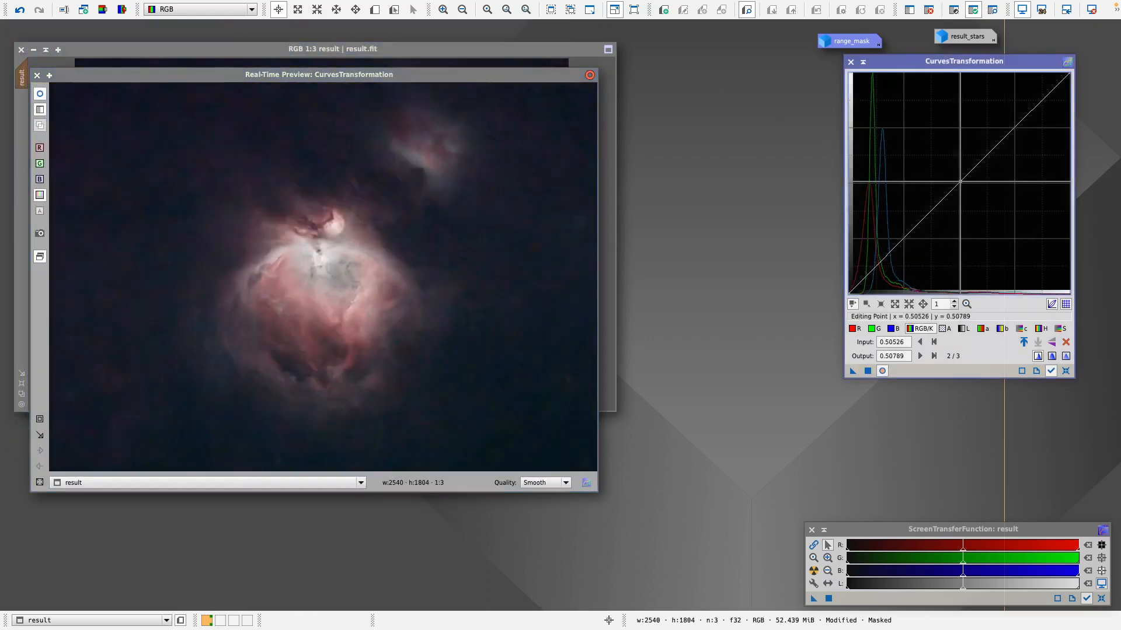
mouse_move(960, 181)
left_mouse_down()
mouse_move(936, 201)
mouse_move(961, 193)
left_mouse_up()
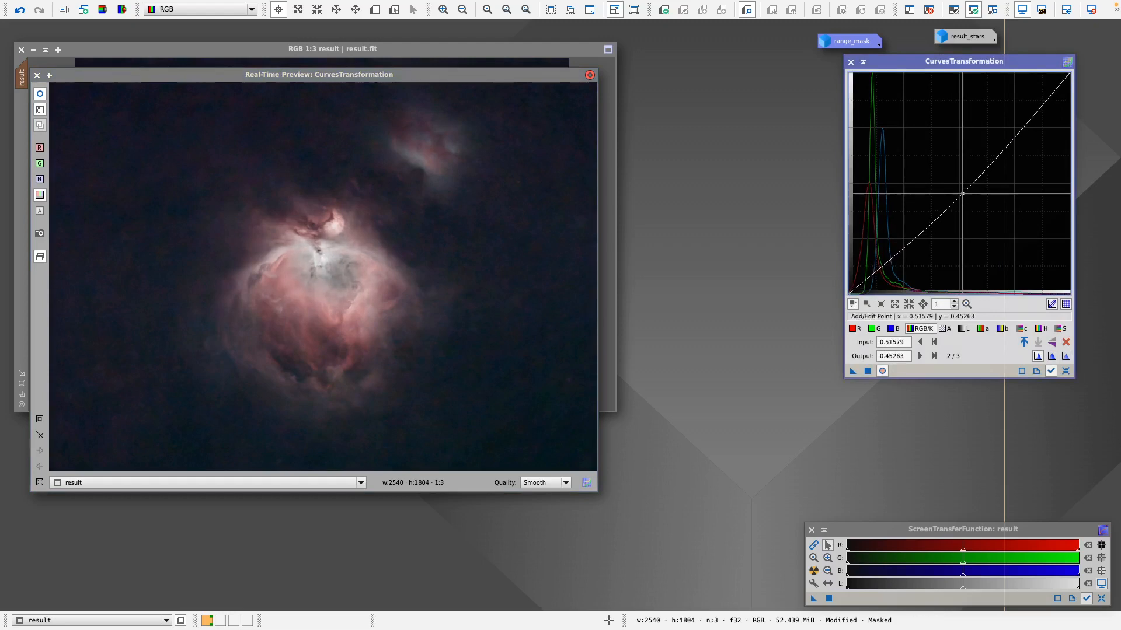
Add an RGB/K curve point at input 0.18947 and output 0.23947, apply it to the masked result image, and reset the curves.
left_click_drag(893, 249, 890, 240)
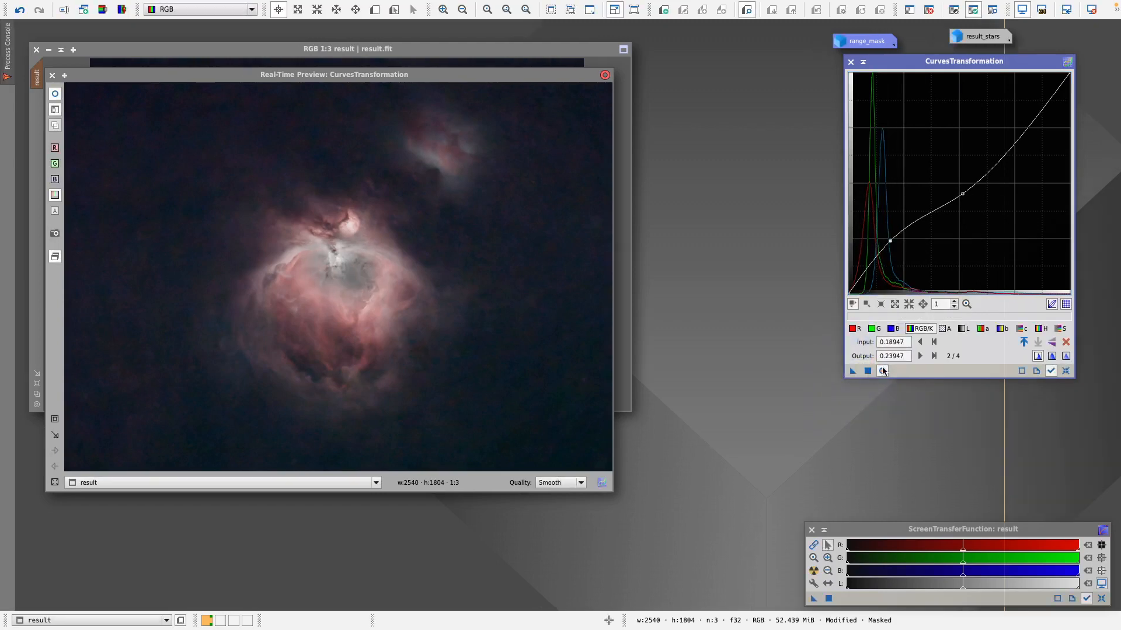
left_click(1066, 372)
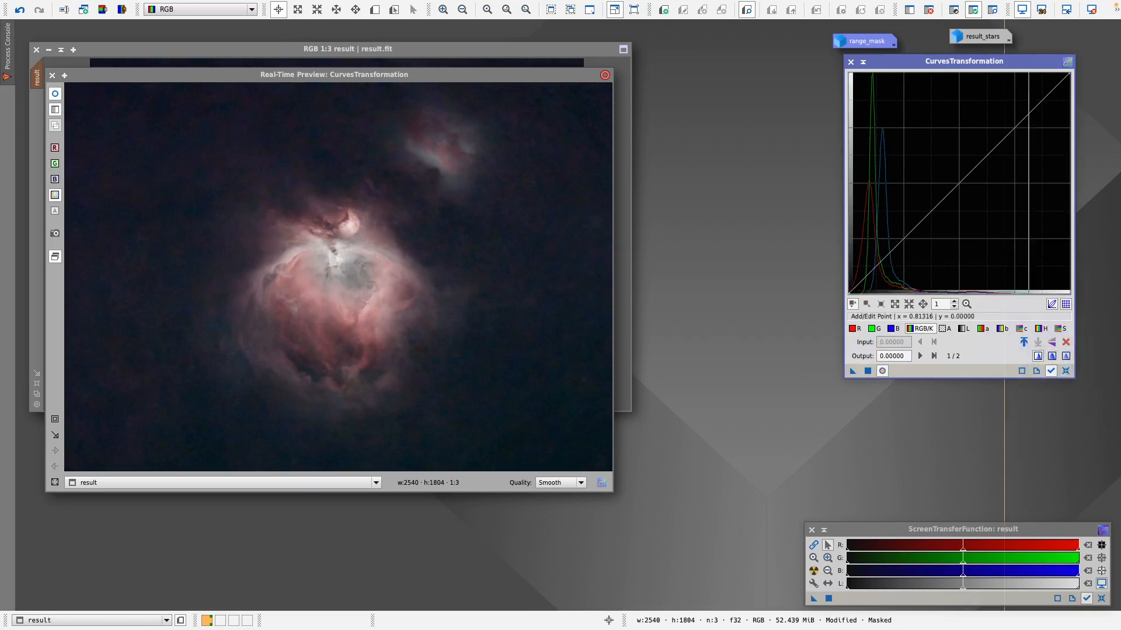
Disable the mask and add RGB/K curve points at input 0.49737, output 0.49737 and at input 0.16053, output 0.16842.
mouse_move(987, 10)
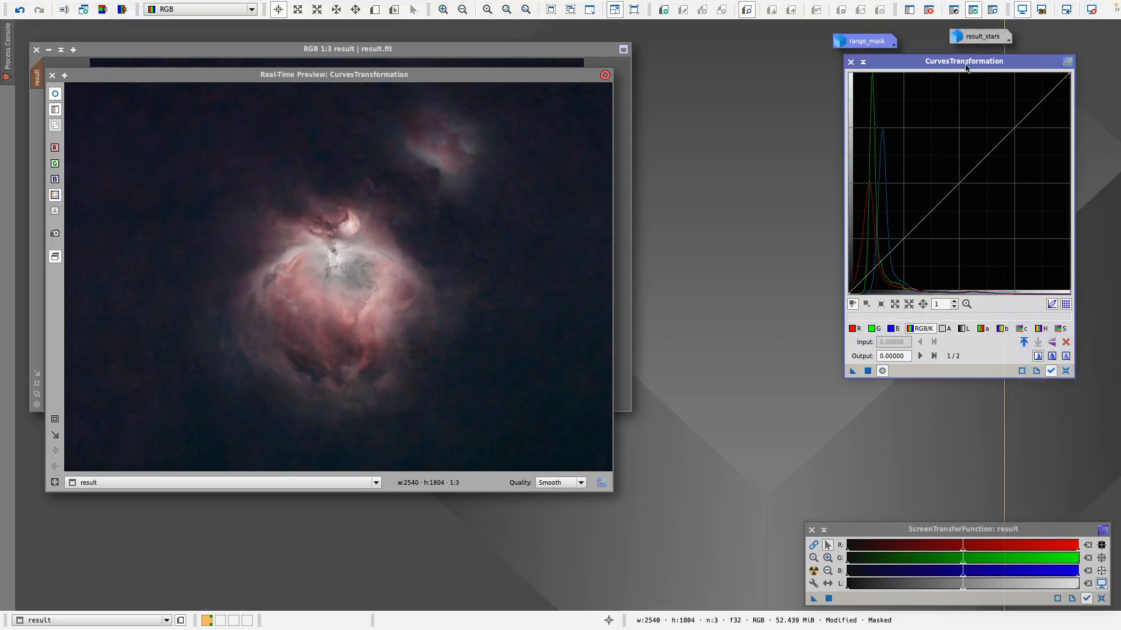
left_click(976, 11)
left_click(959, 185)
left_click_drag(959, 184, 957, 184)
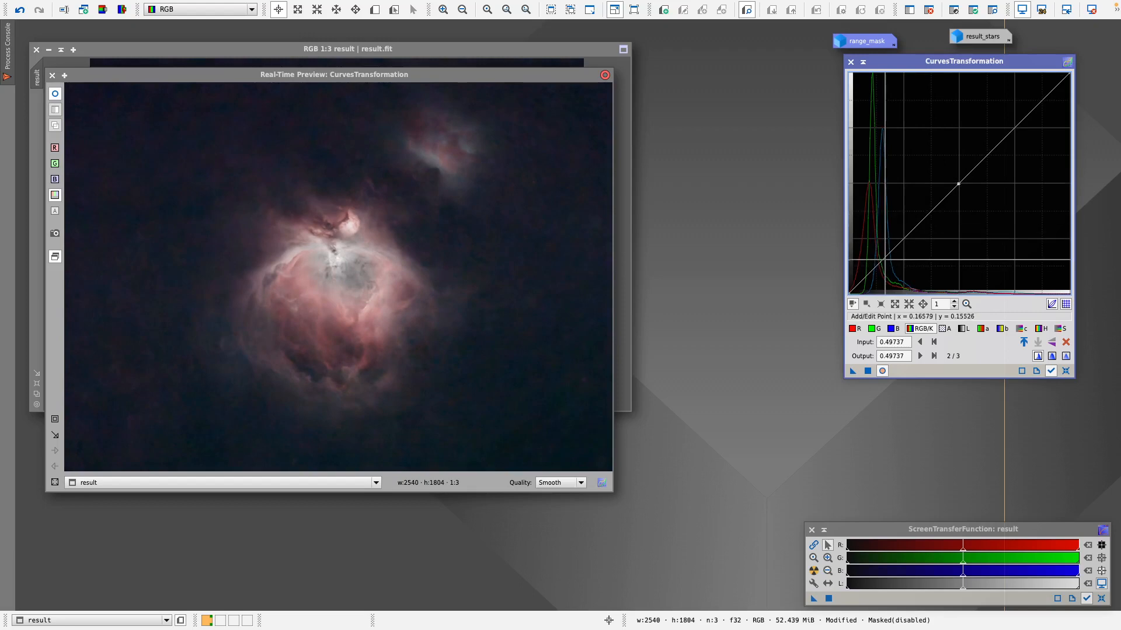
left_click_drag(885, 258, 883, 255)
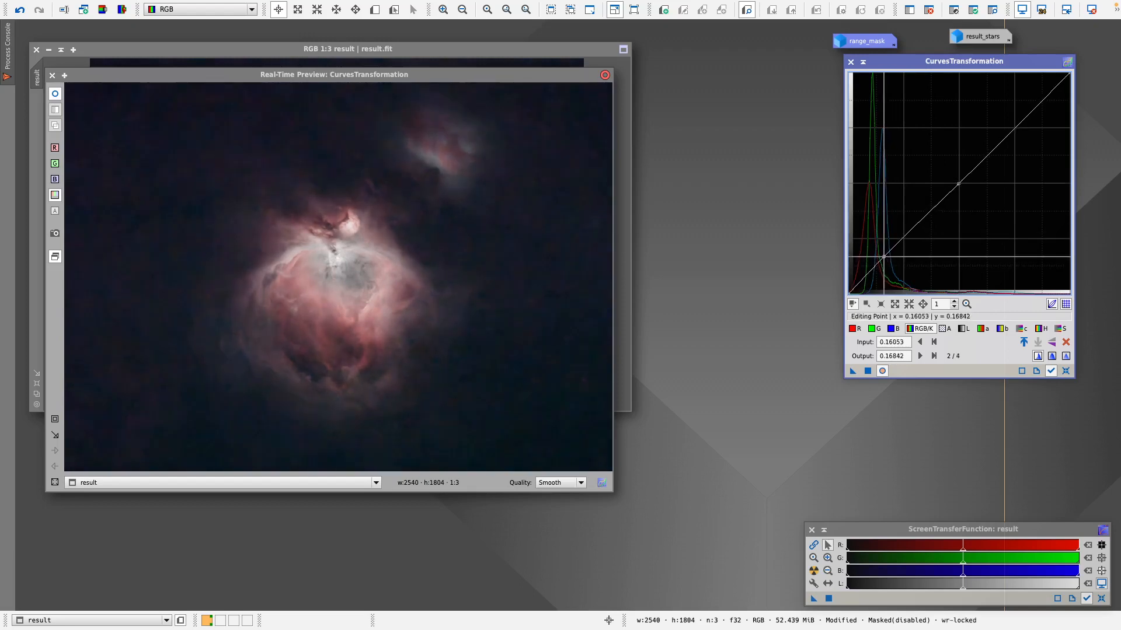
Raise the saturation curve with points at input 0.44737, output 0.56316 and at input 0.17895, output 0.21053.
left_click(1061, 332)
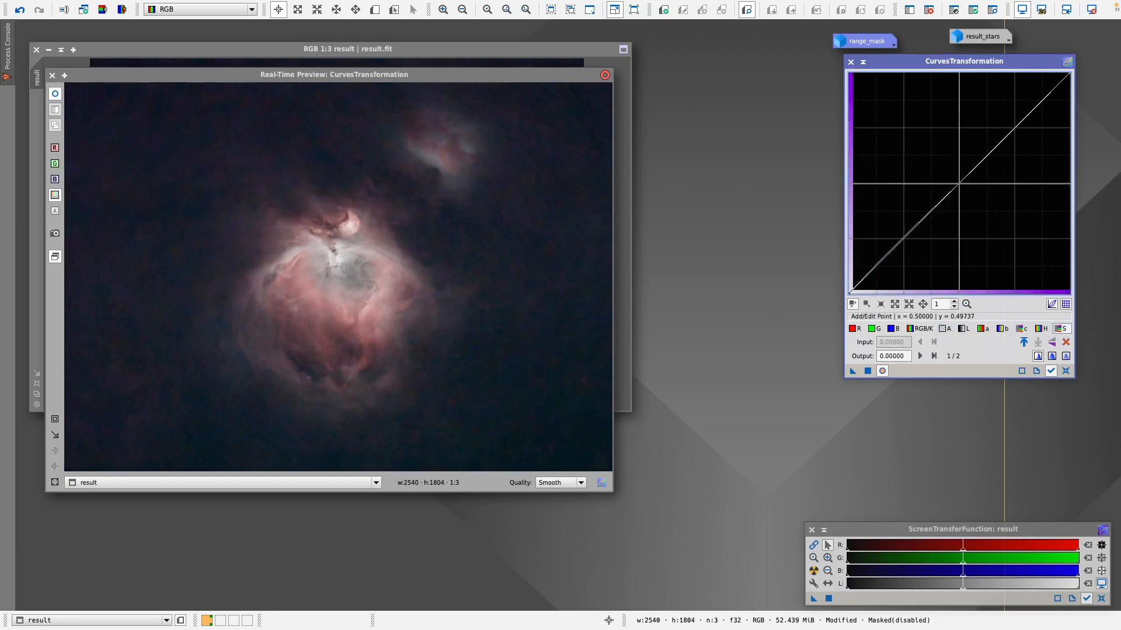
left_click_drag(949, 194, 948, 169)
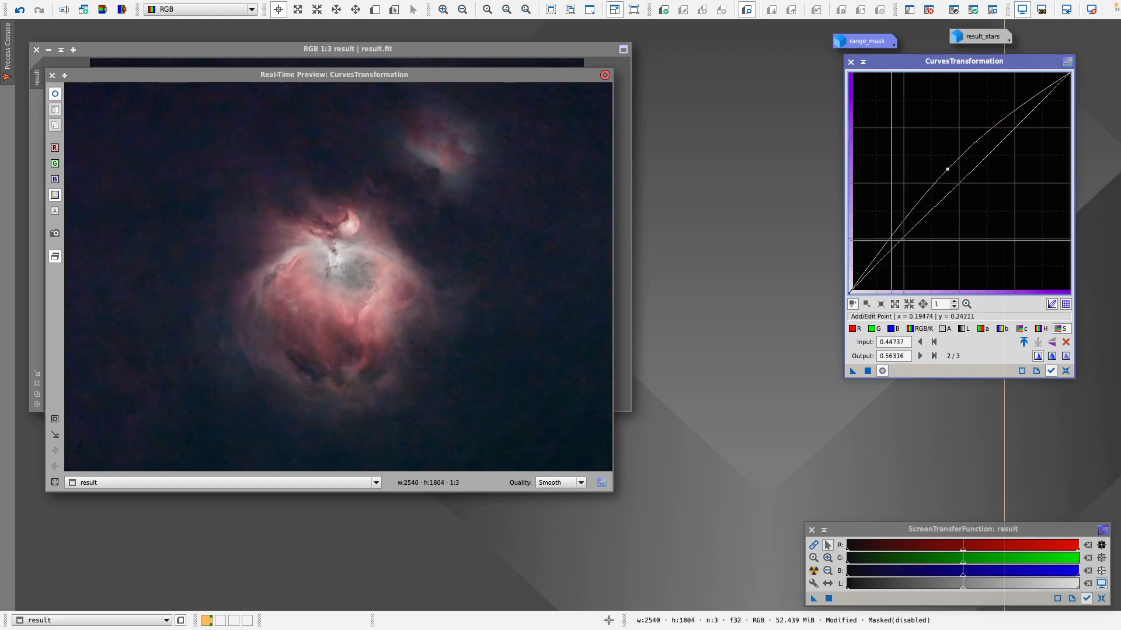
mouse_move(894, 225)
left_mouse_down()
mouse_move(896, 246)
mouse_move(886, 245)
left_mouse_up()
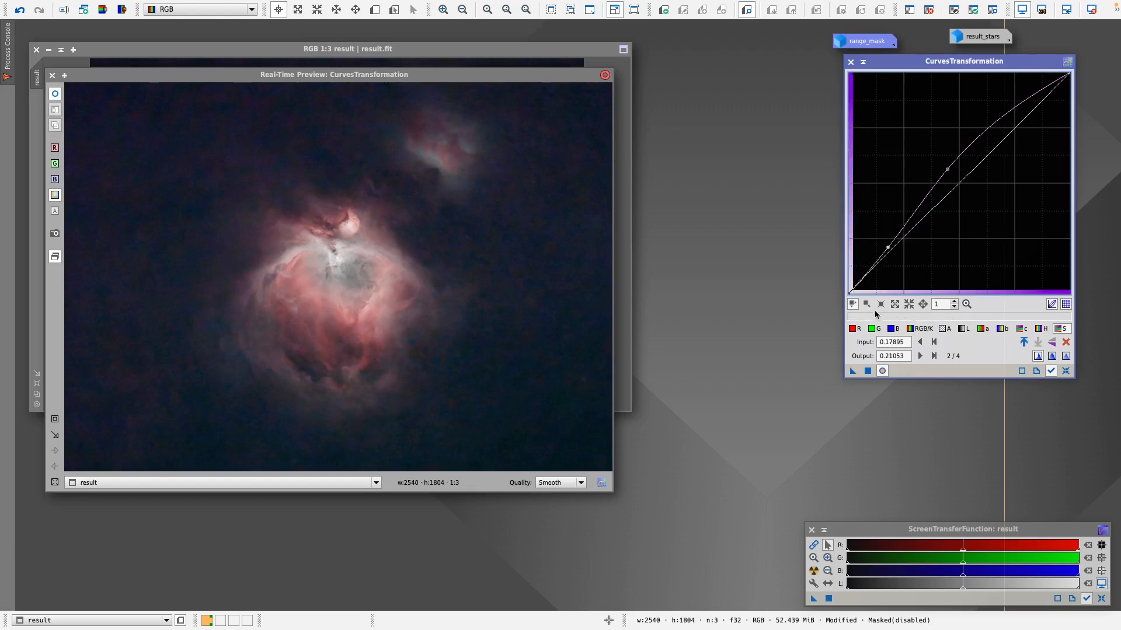
Shape the lightness curve with points at input 0.18421, output 0.20000 and input 0.49474, output 0.48421, and apply and reset the curves.
left_click(982, 330)
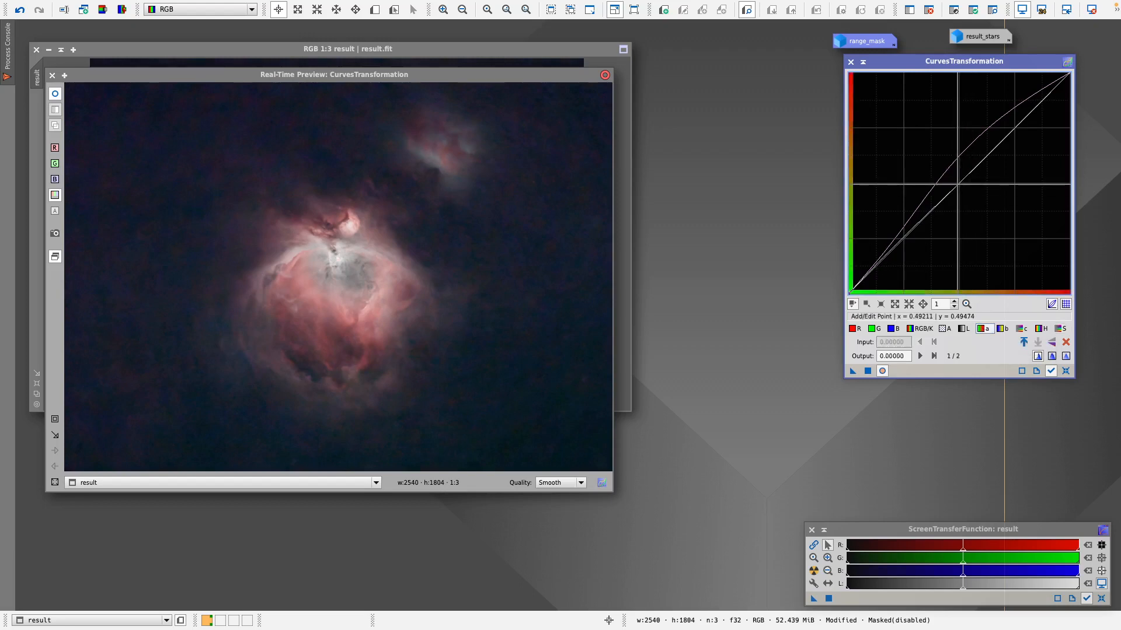
left_click(964, 330)
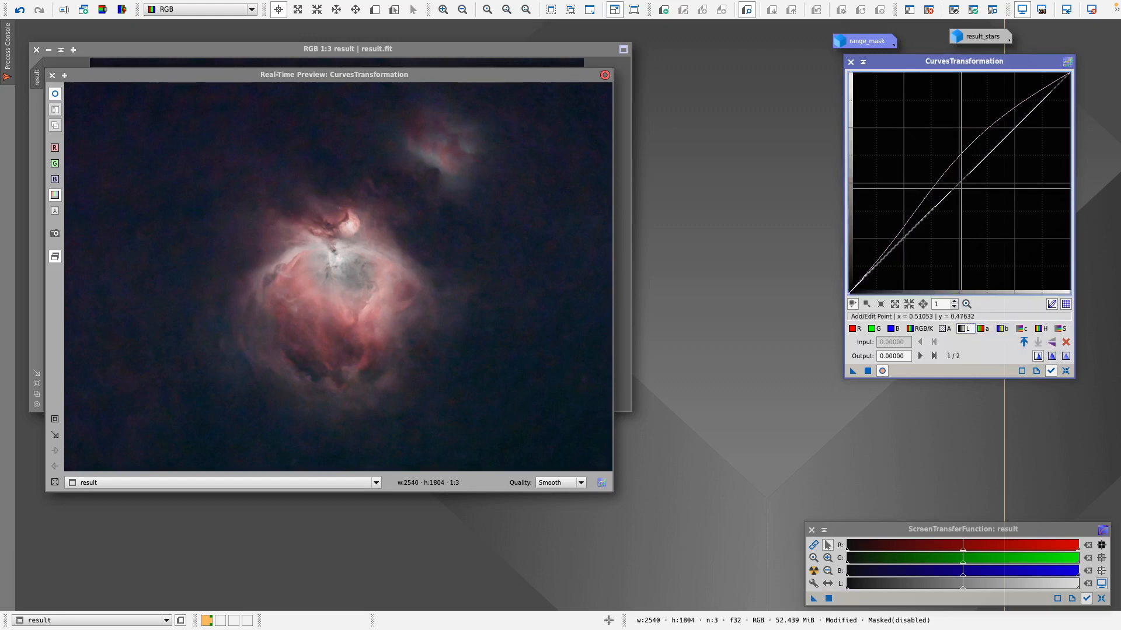
left_click(959, 184)
left_click_drag(960, 184, 953, 179)
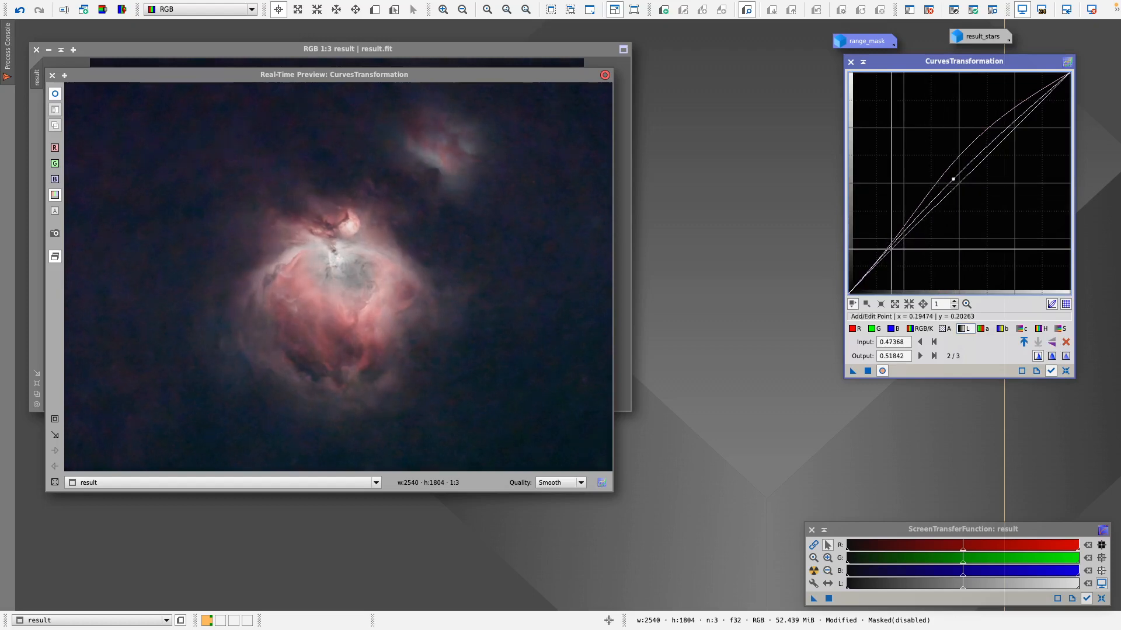
left_click_drag(891, 249, 889, 247)
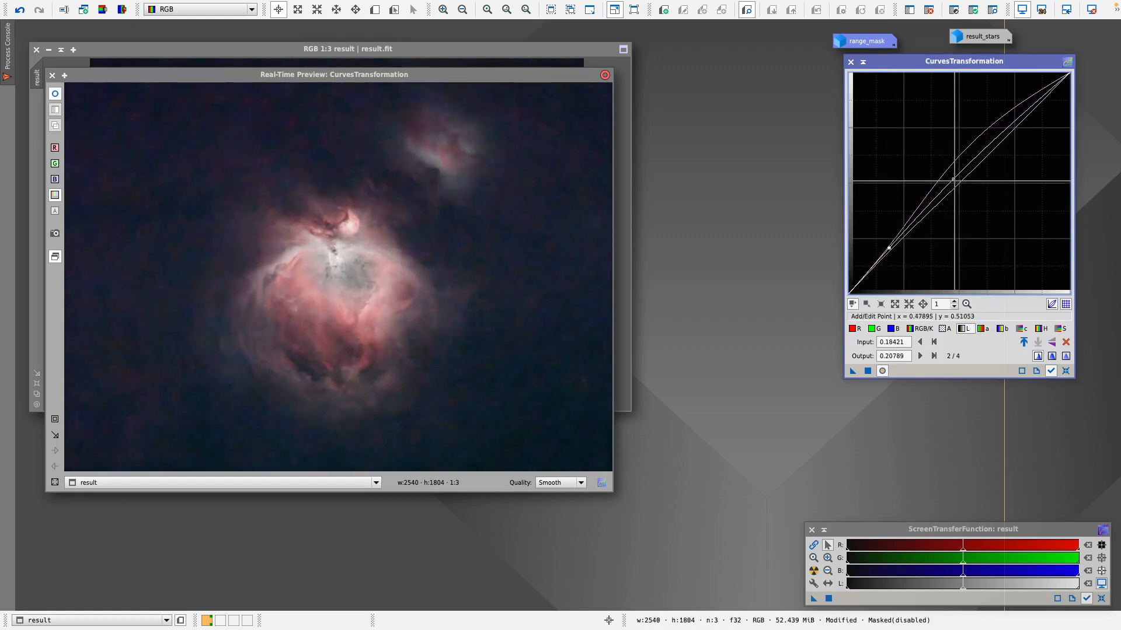
left_click(956, 184)
left_click_drag(957, 184, 958, 186)
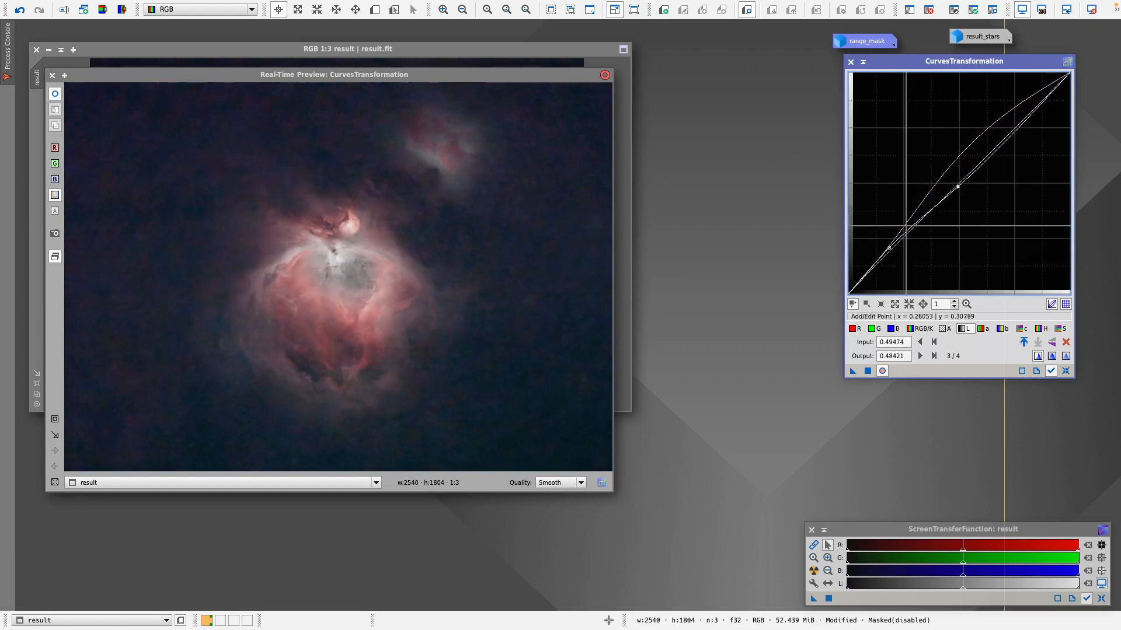
left_click(888, 249)
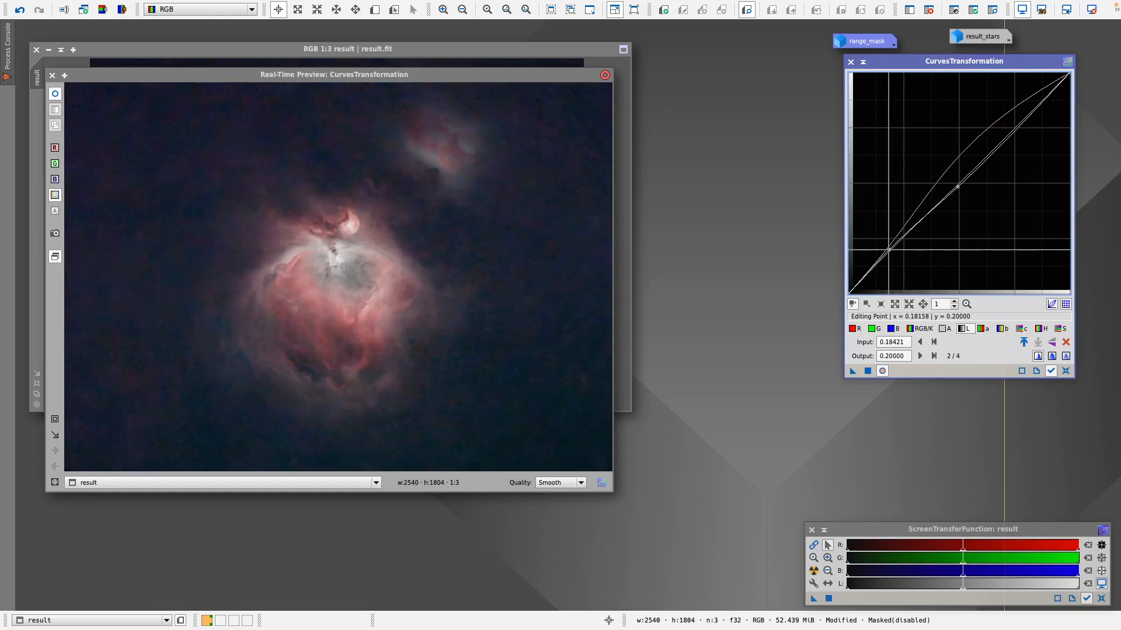
left_click(867, 371)
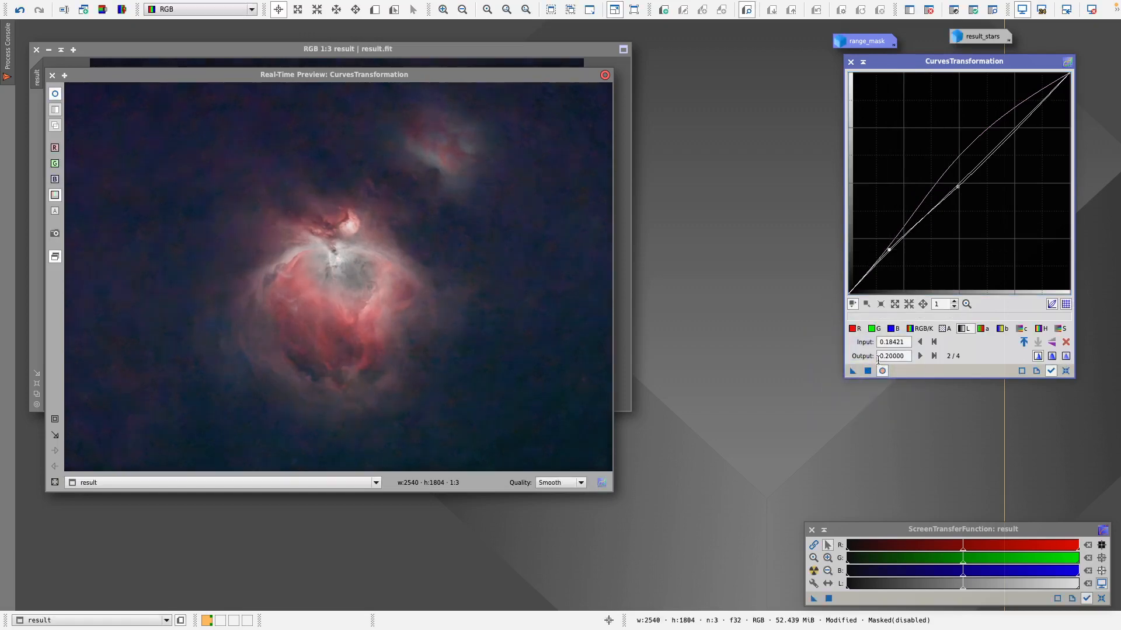
left_click(1065, 371)
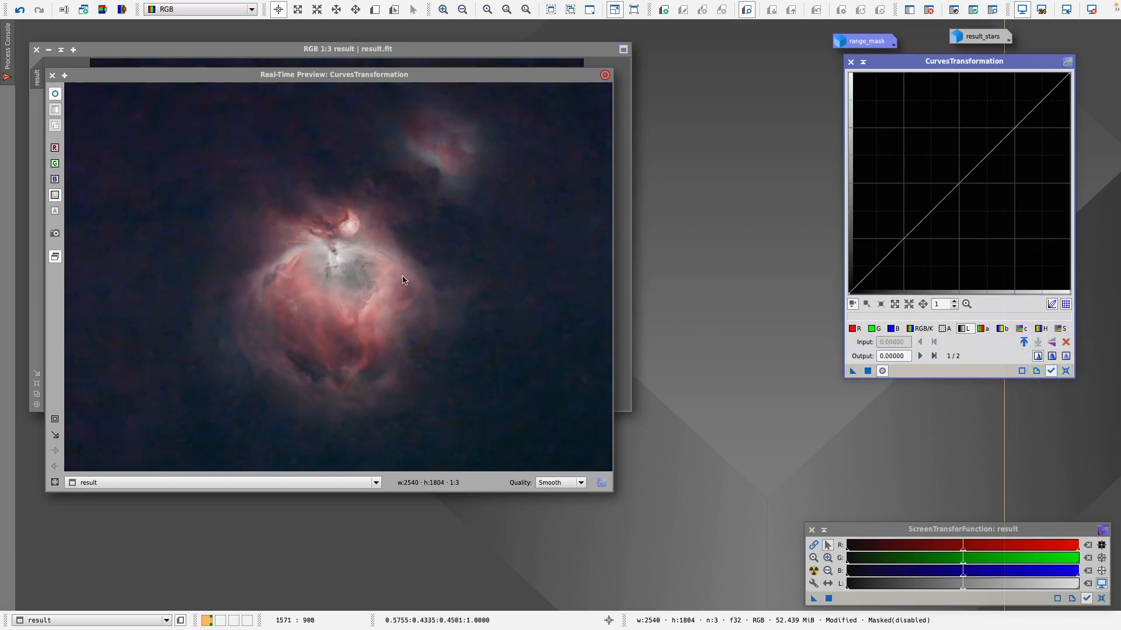
Add green curve points at 0.49474/0.49211 and 0.16053/0.16842 (input/output) and a red curve point at 0.13158/0.15263.
left_click(873, 328)
left_click(958, 185)
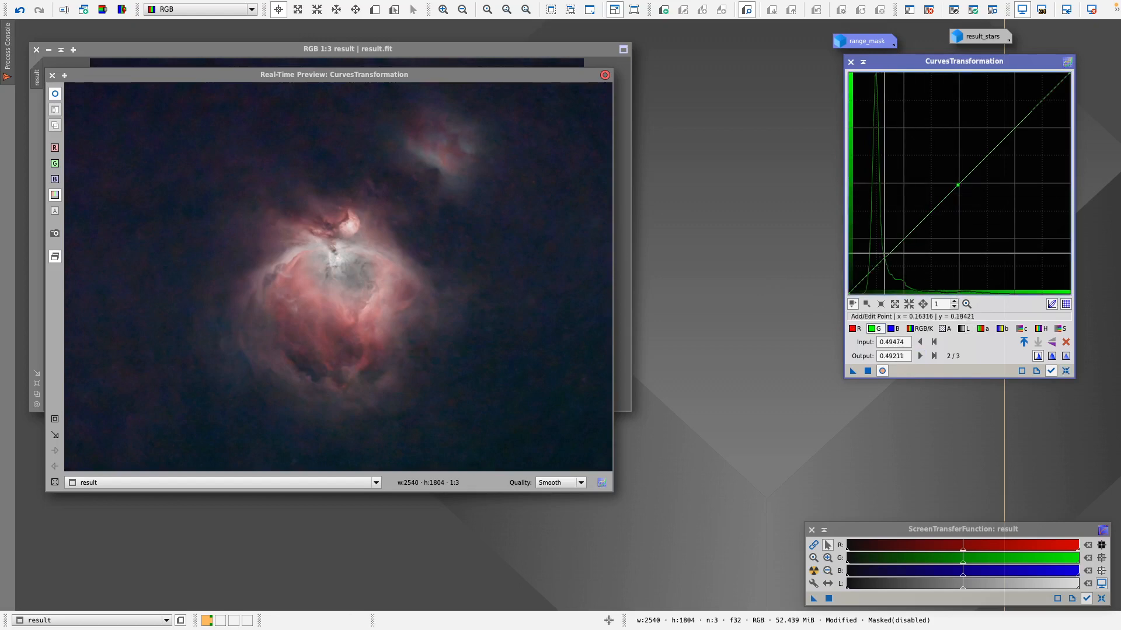
left_click(885, 255)
left_click_drag(885, 255, 884, 256)
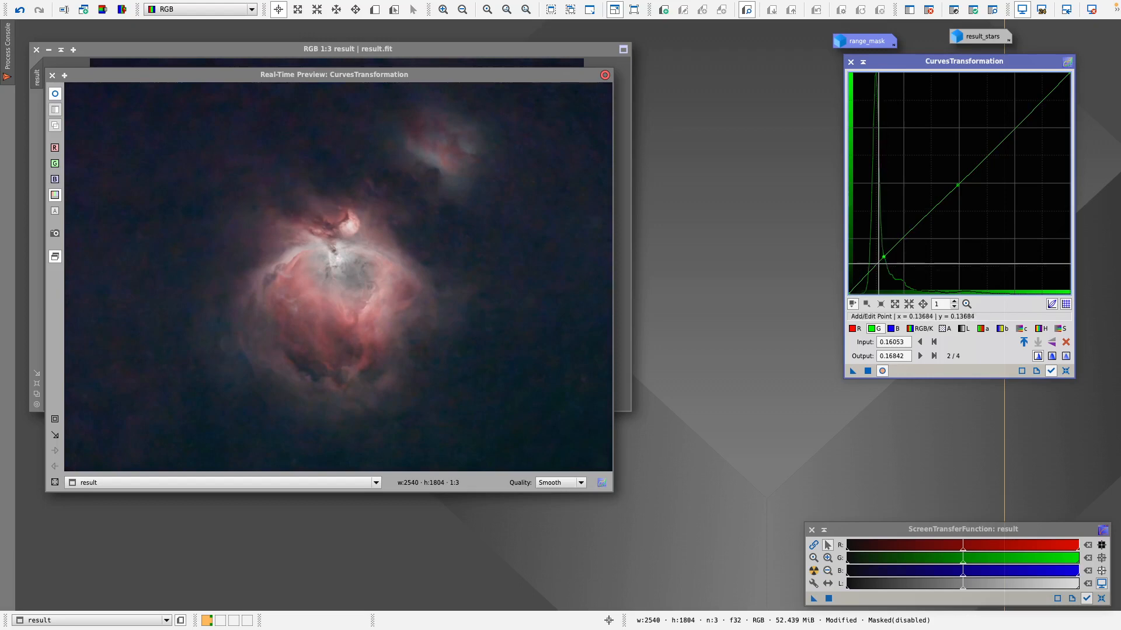
left_click(853, 328)
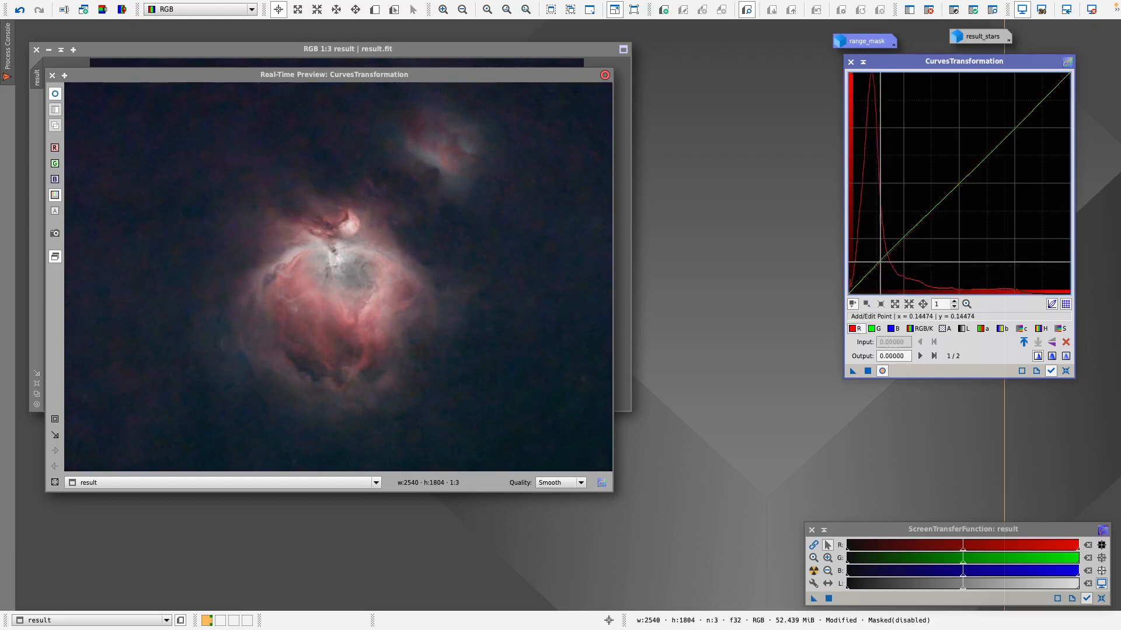
left_click_drag(882, 260, 877, 260)
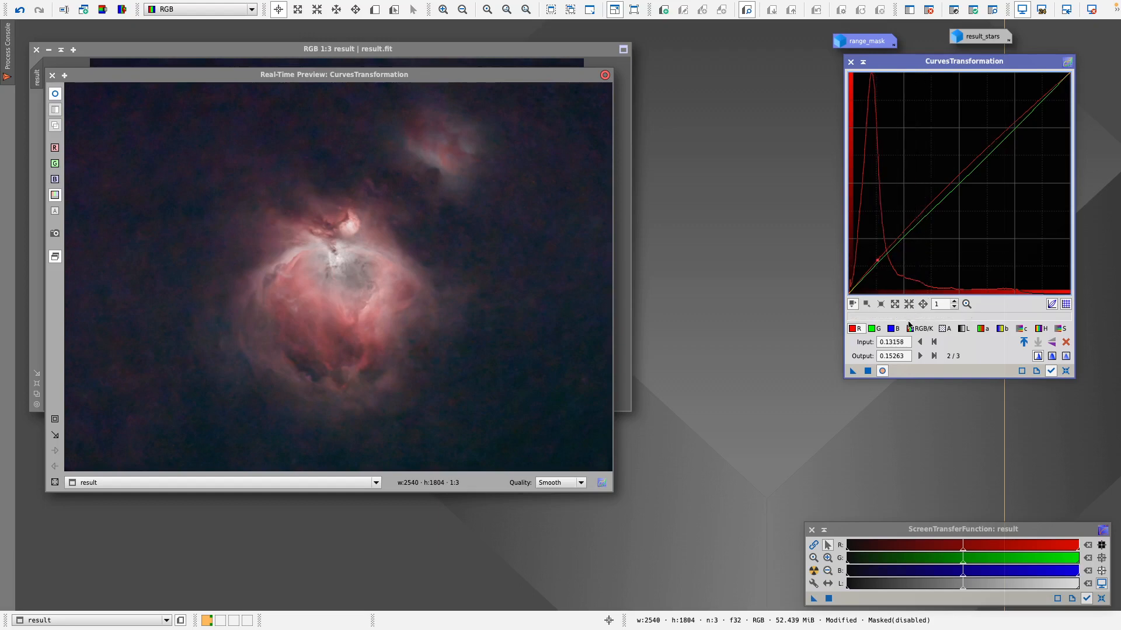
Lower the RGB/K curve's shadows with a point at input 0.22632, output 0.21053, and apply the curves to the result image.
left_click(929, 329)
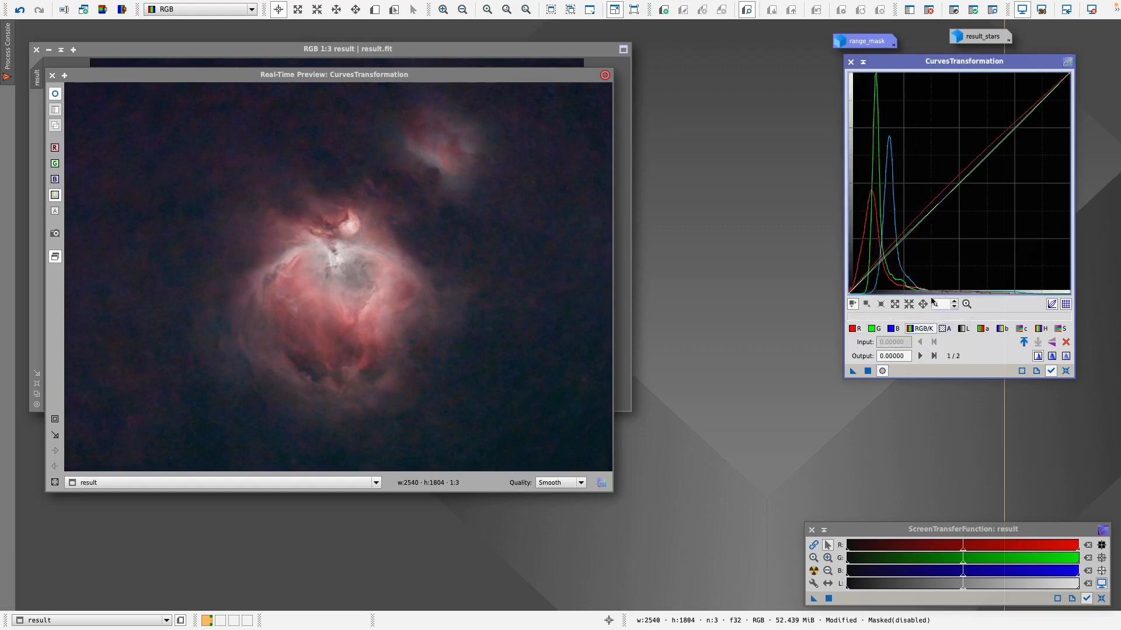
left_click(897, 245)
left_click_drag(897, 245, 898, 247)
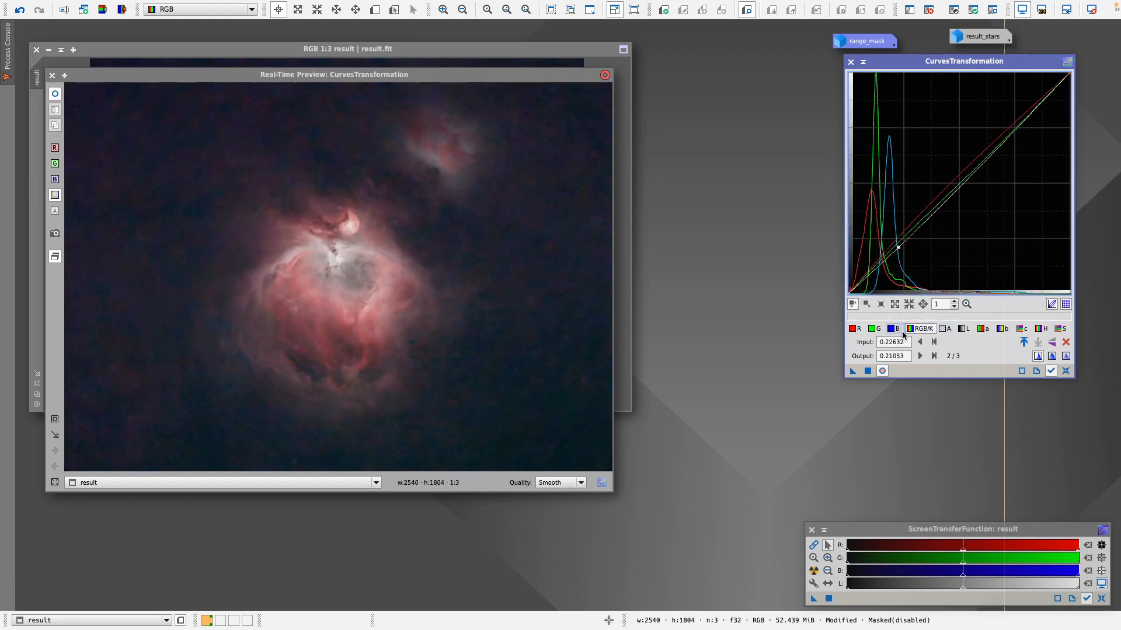
left_click(868, 371)
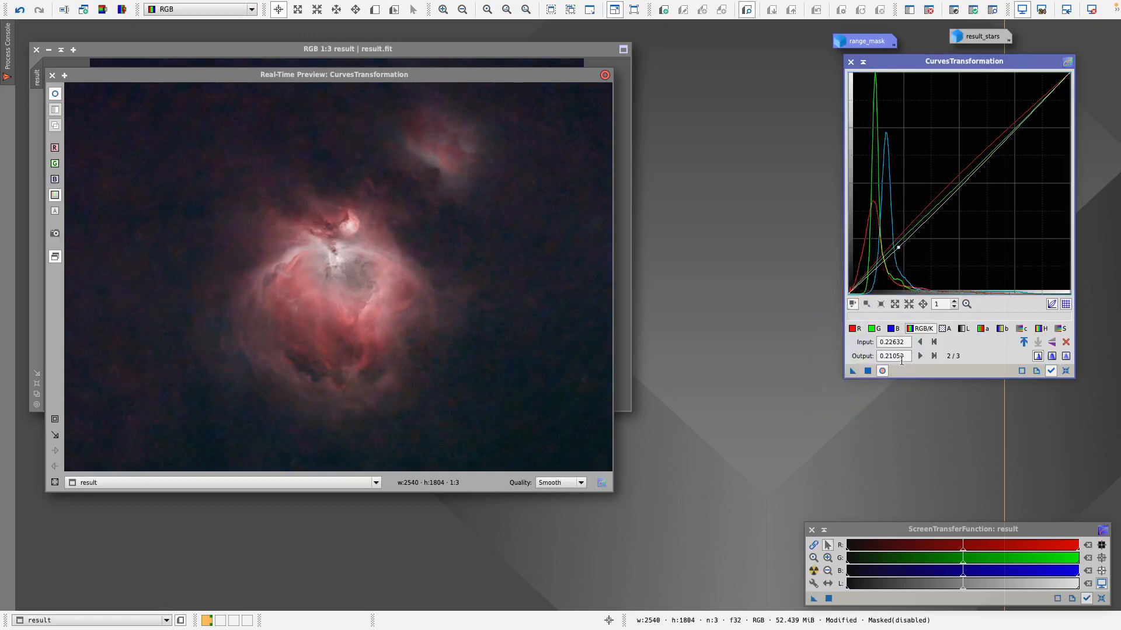
Reset the curves and close both CurvesTransformation and the real-time preview.
left_click(1066, 371)
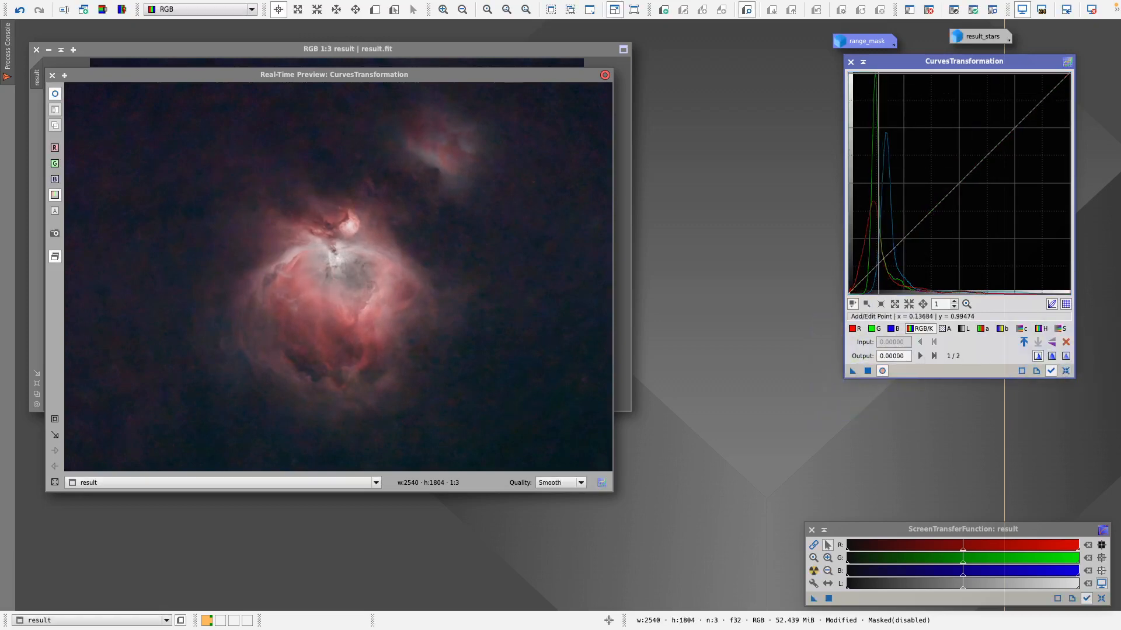
left_click(851, 62)
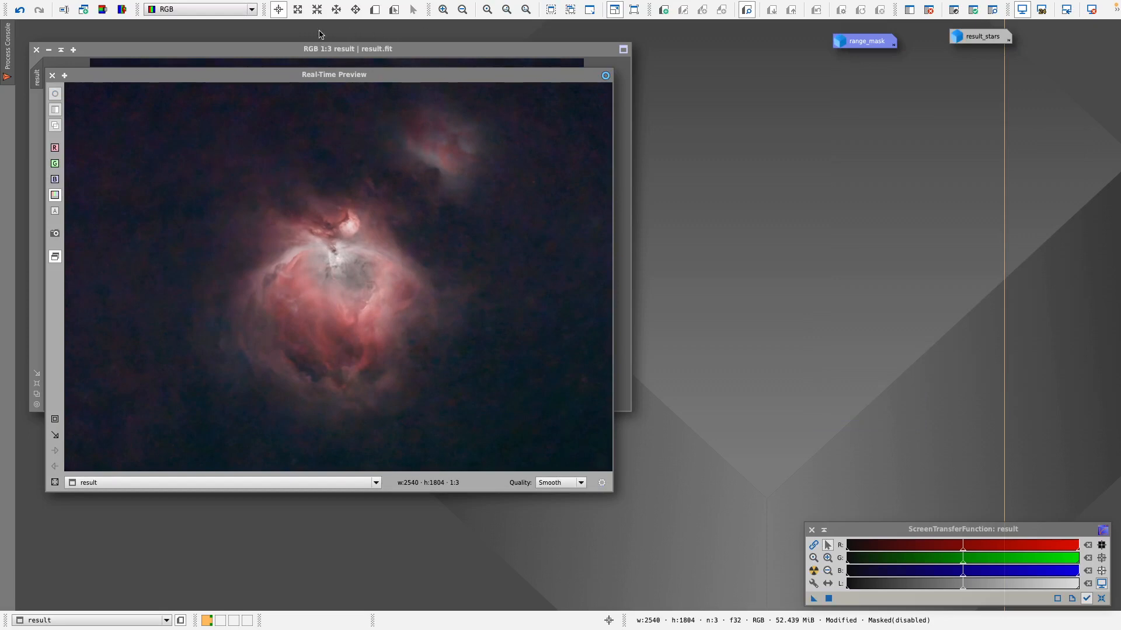
left_click(52, 77)
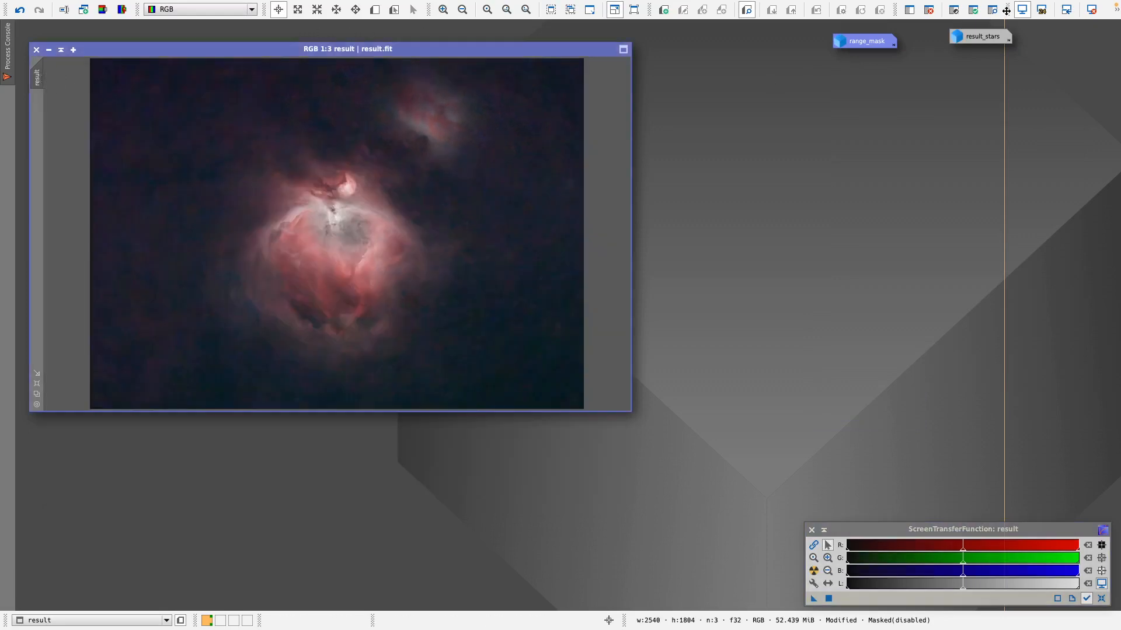
Restore the minimized result_stars image and open the SCNR process.
double_click(985, 39)
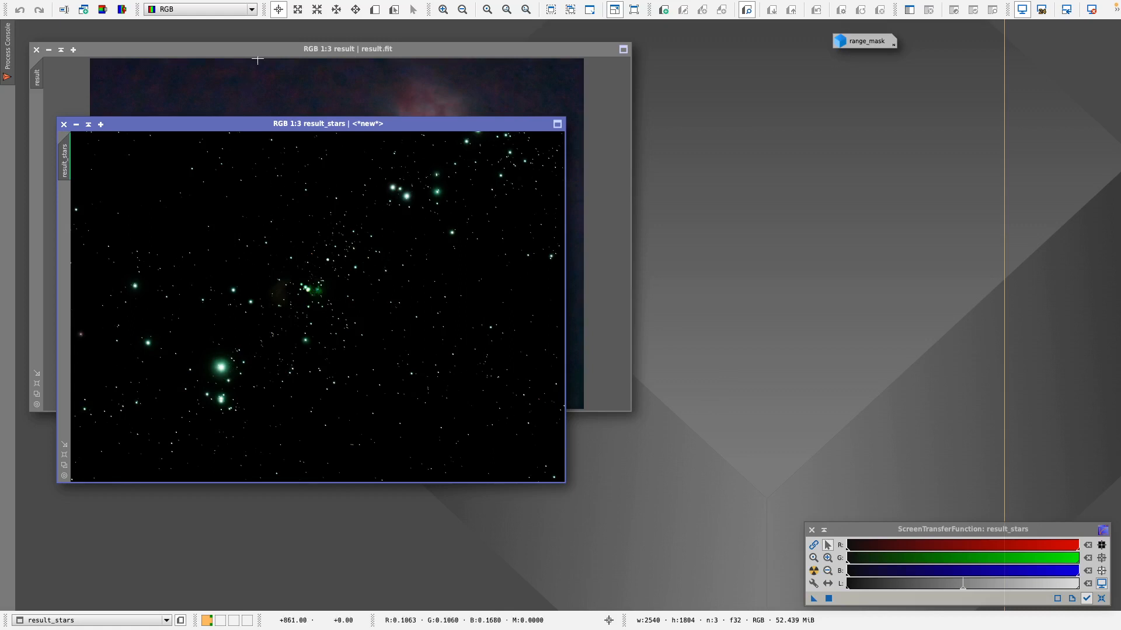
mouse_move(279, 6)
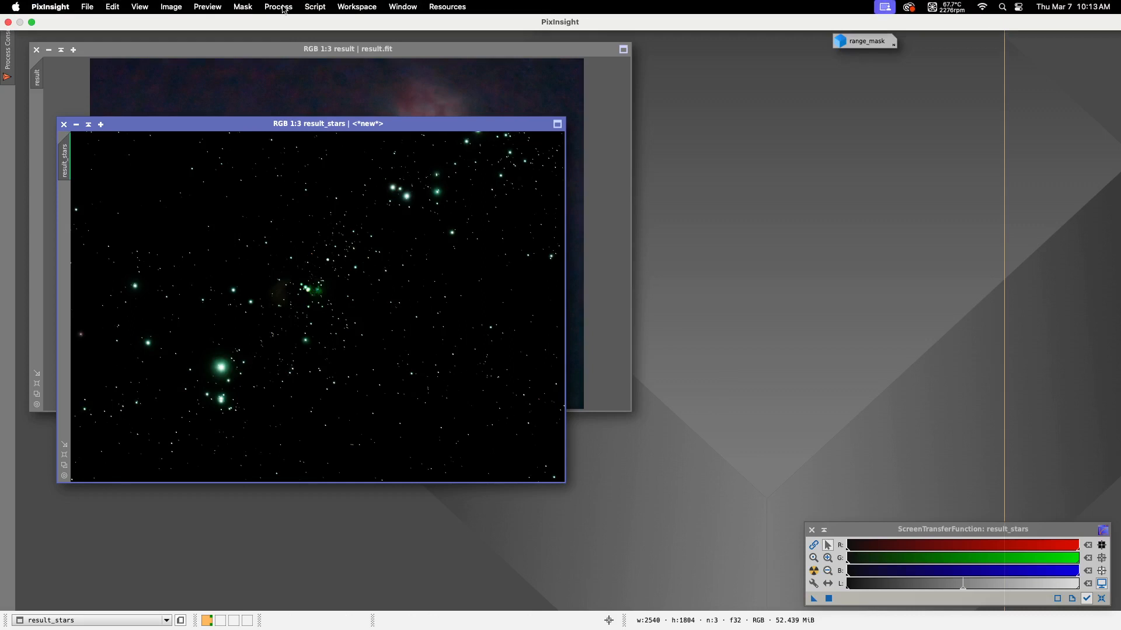
left_click(283, 10)
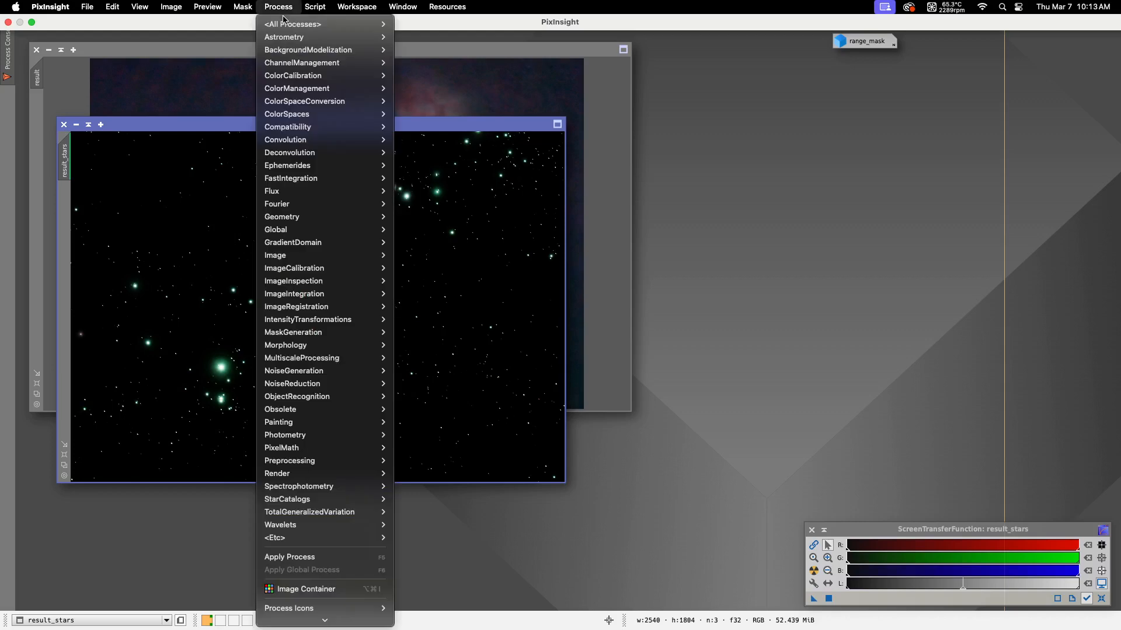
mouse_move(286, 23)
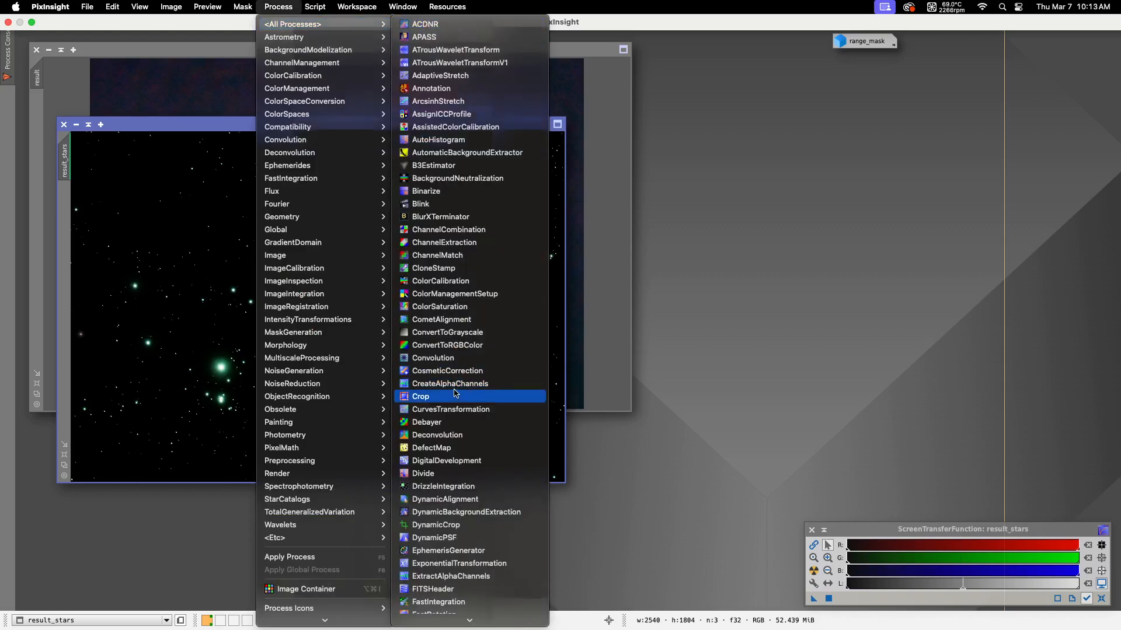
scroll(456, 394, "down", 15)
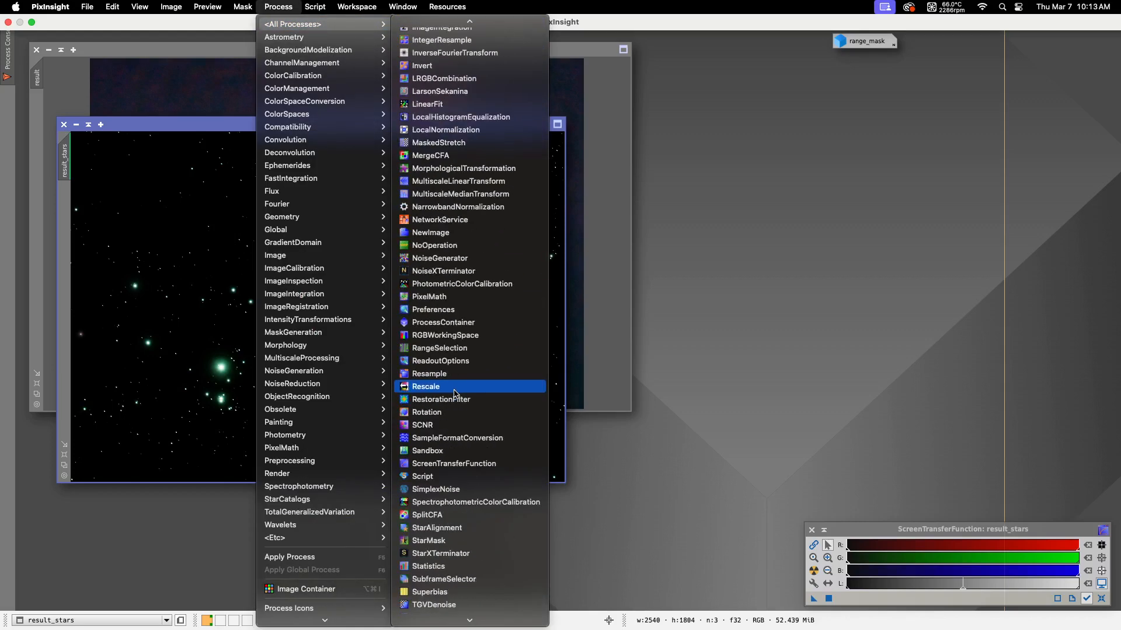
left_click(434, 426)
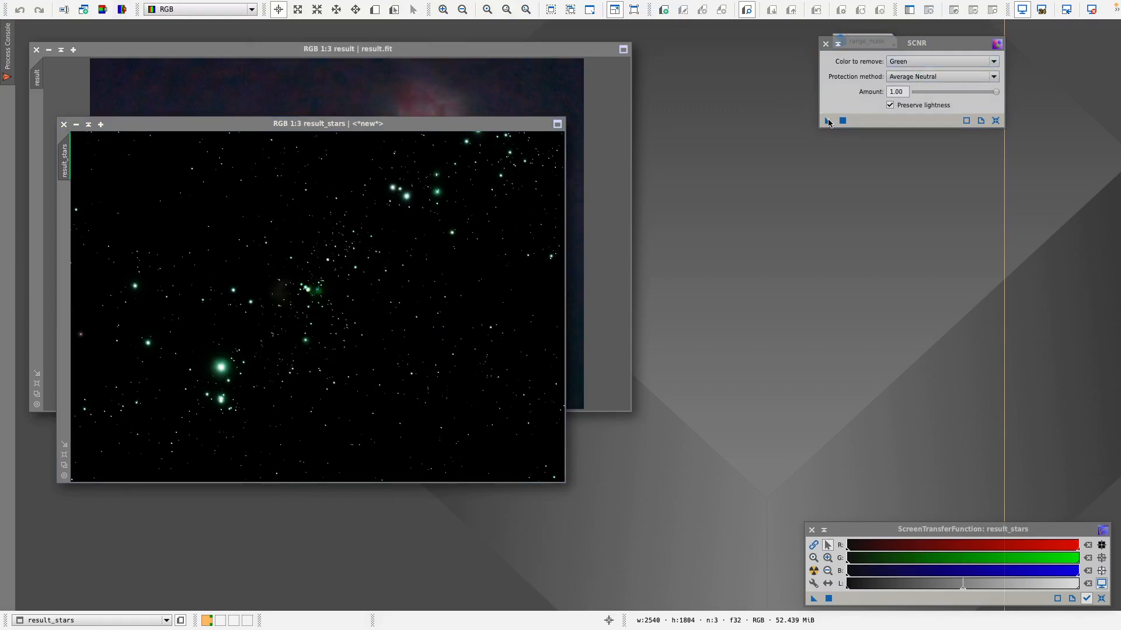
Remove green from the result_stars image with SCNR, using Average Neutral protection and amount 1.00, and close the process.
left_click_drag(827, 120, 497, 227)
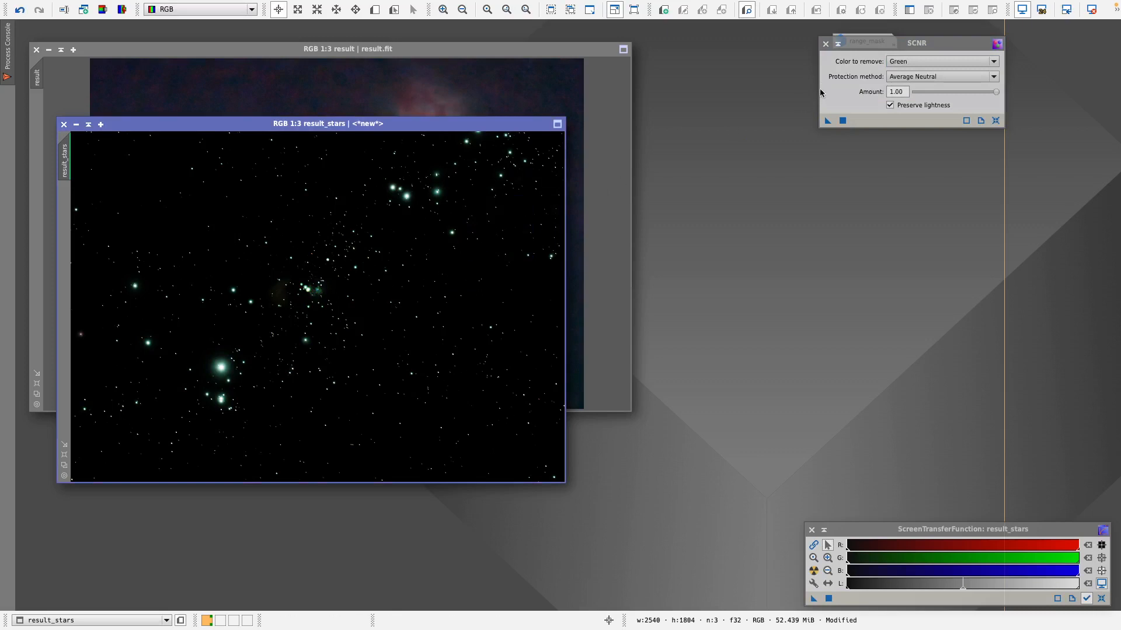
left_click(825, 43)
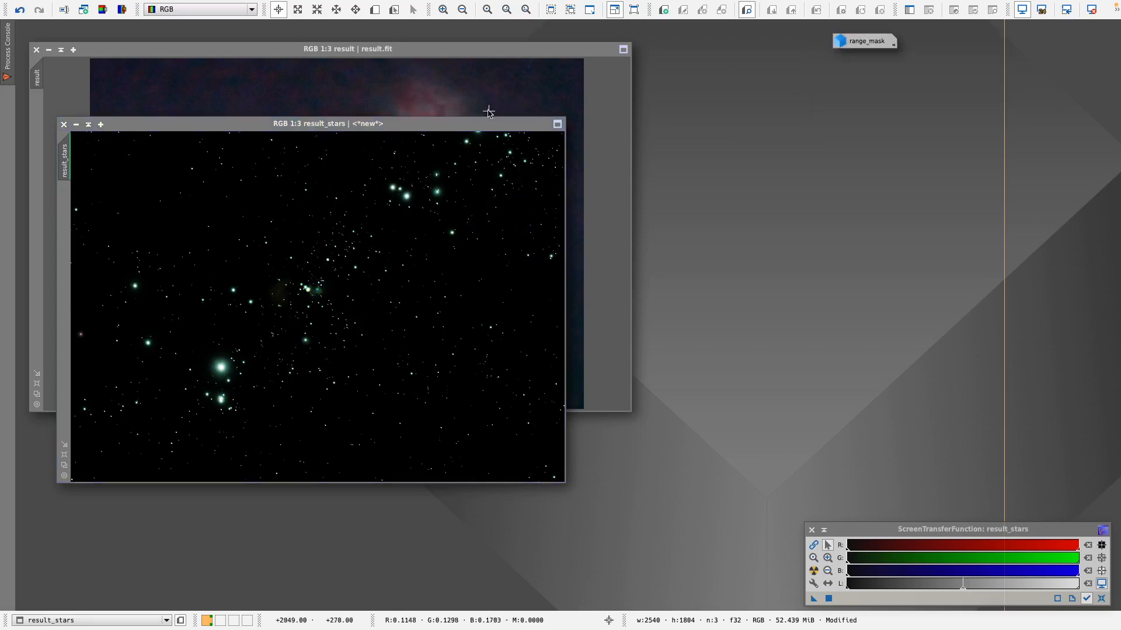
left_click(482, 142)
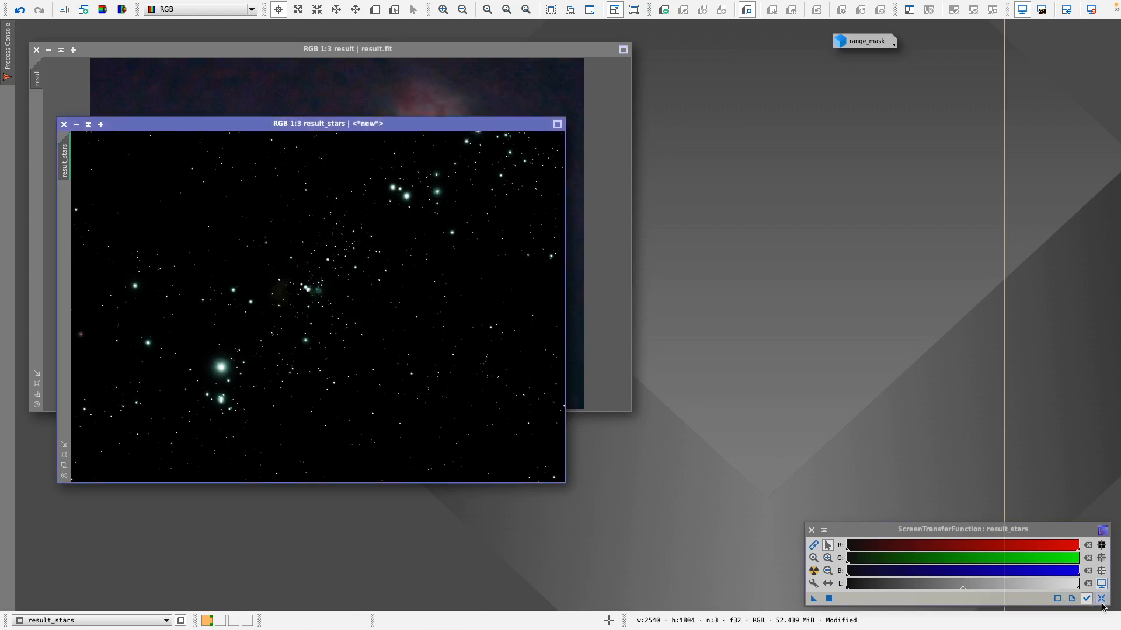
Reset the screen stretch on result_stars and open a reset HistogramTransformation that tracks this image, with a real-time preview.
left_click(1102, 601)
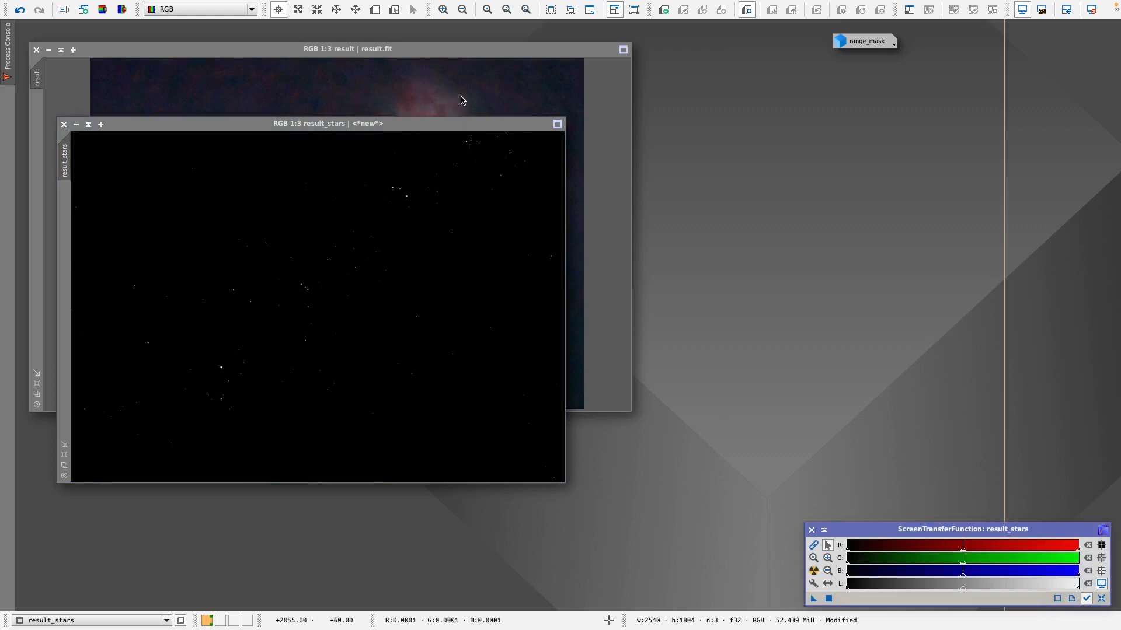
mouse_move(341, 3)
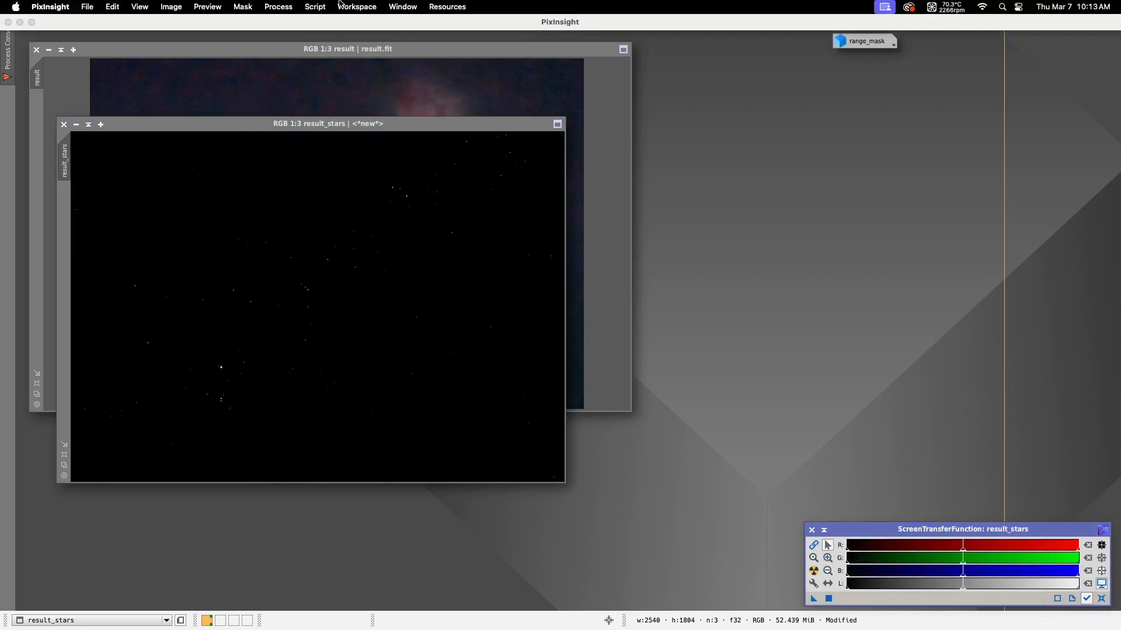
left_click(278, 7)
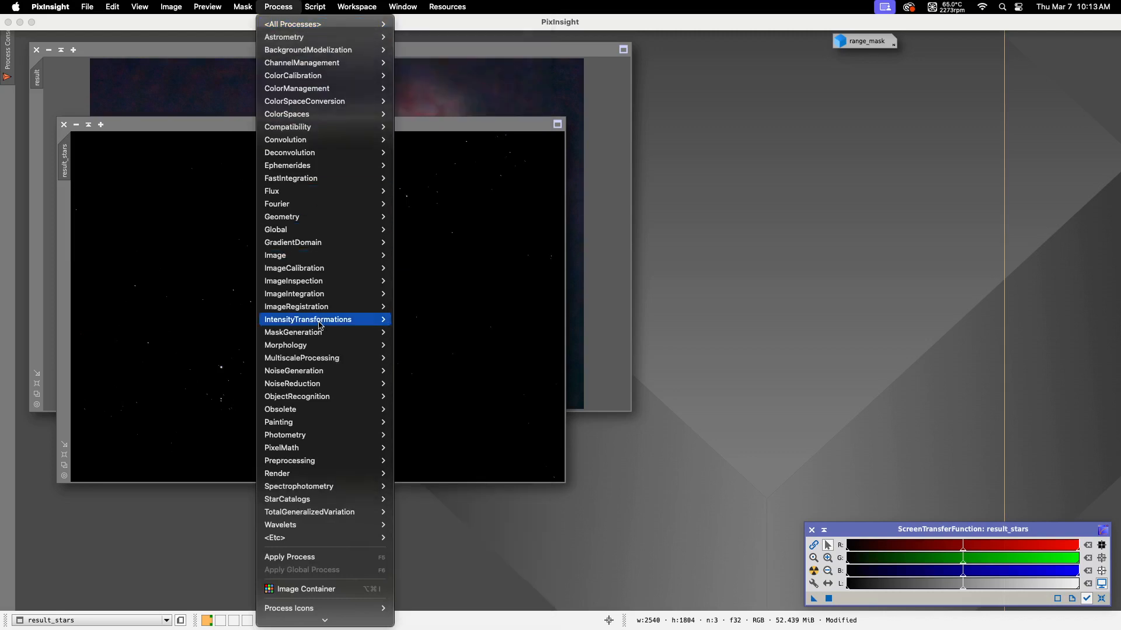
mouse_move(321, 325)
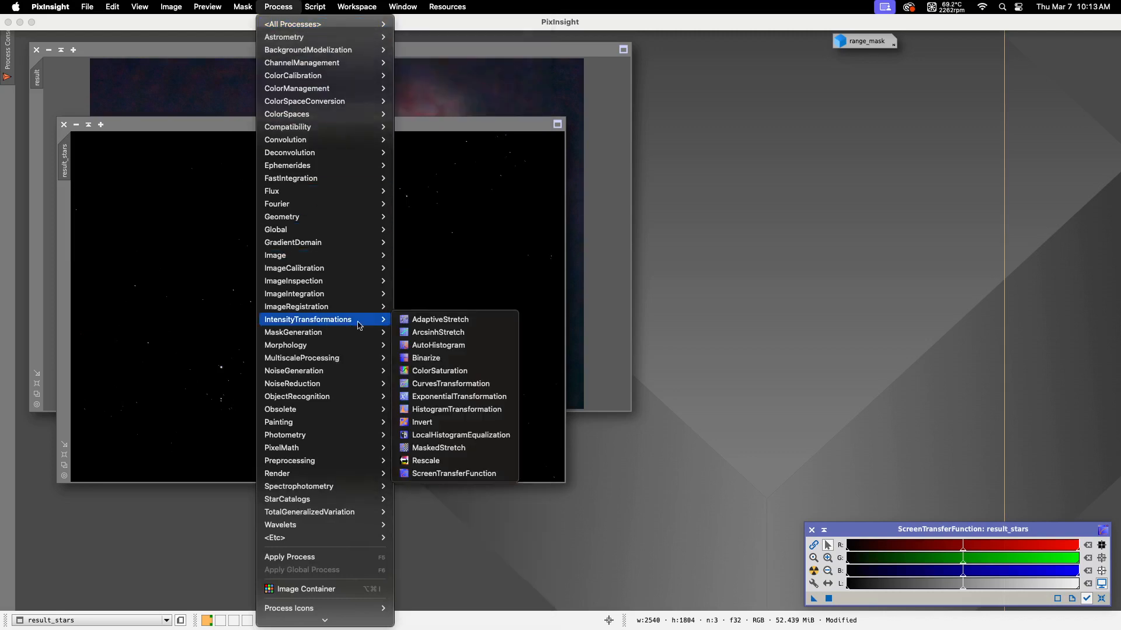
left_click(450, 410)
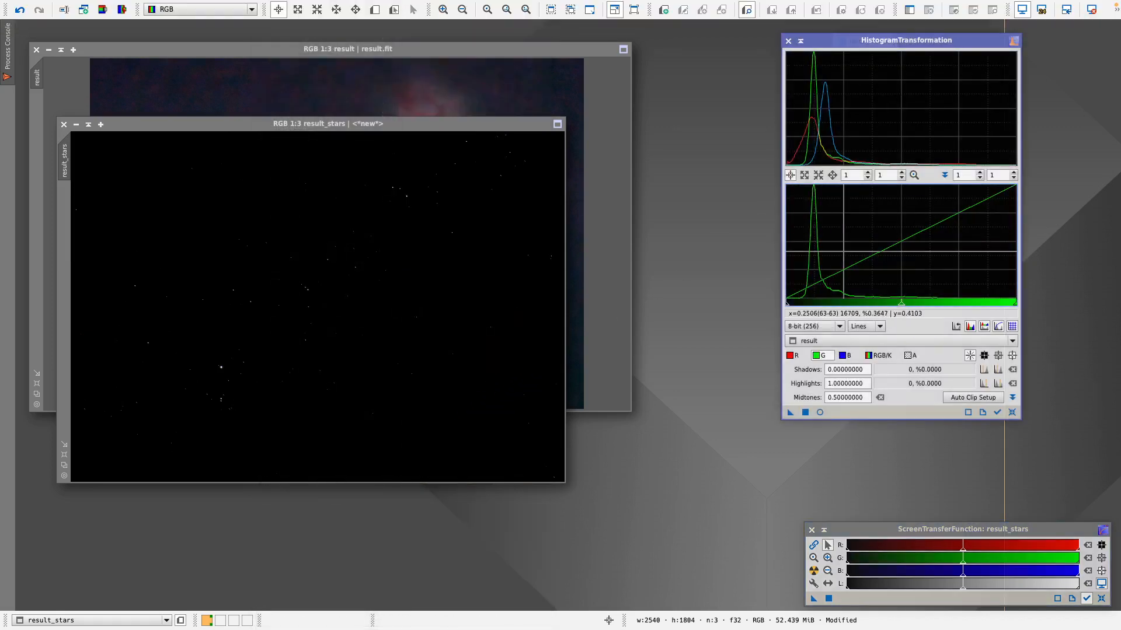
left_click(1012, 413)
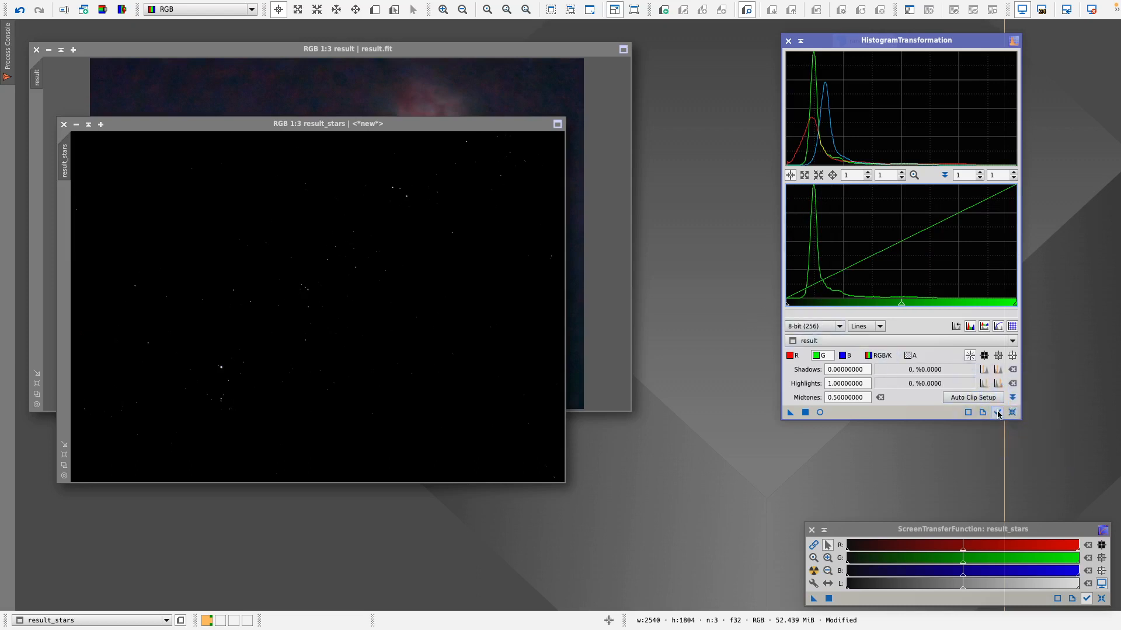
left_click(997, 412)
left_click(819, 413)
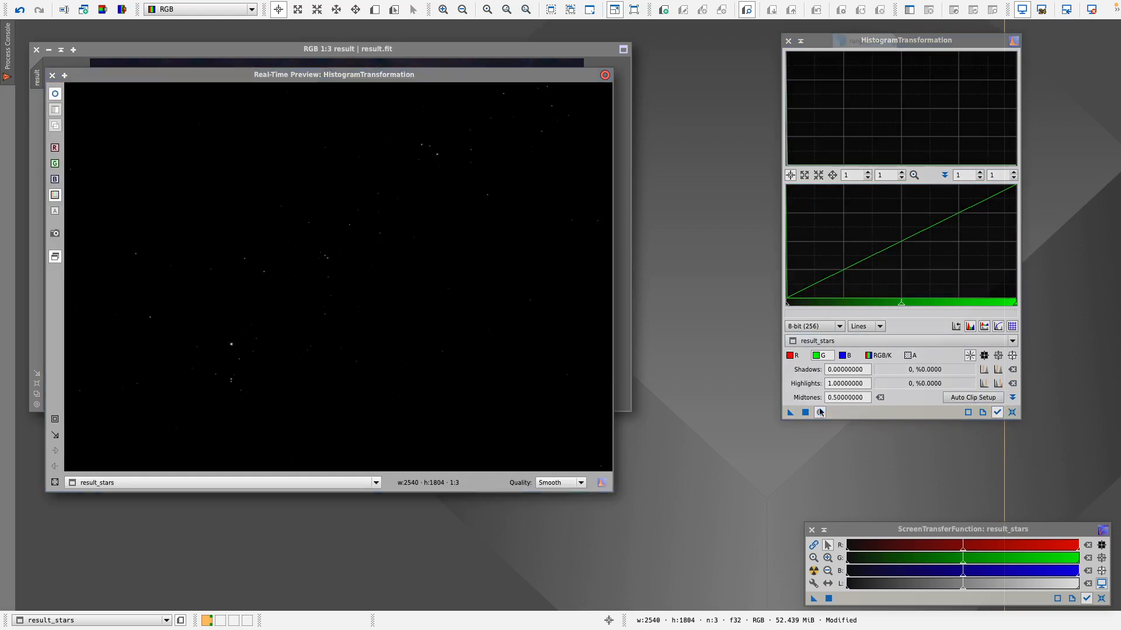
Stretch result_stars with the RGB/K midtones set to about 0.058, apply the histogram transformation, and reset its settings.
left_click(872, 355)
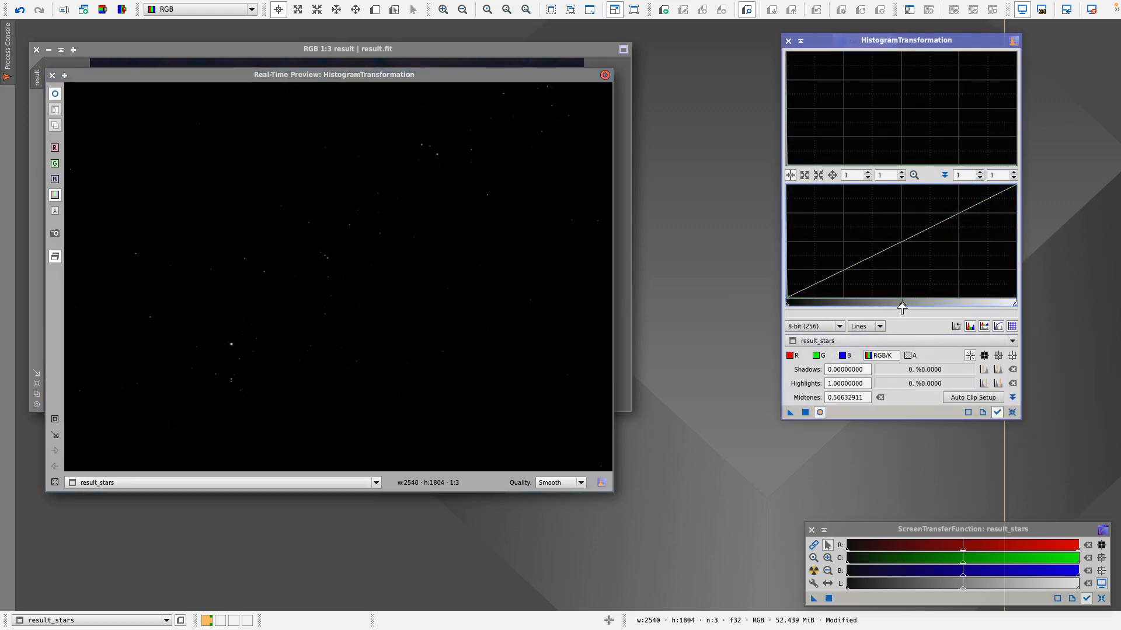
left_click_drag(902, 308, 798, 305)
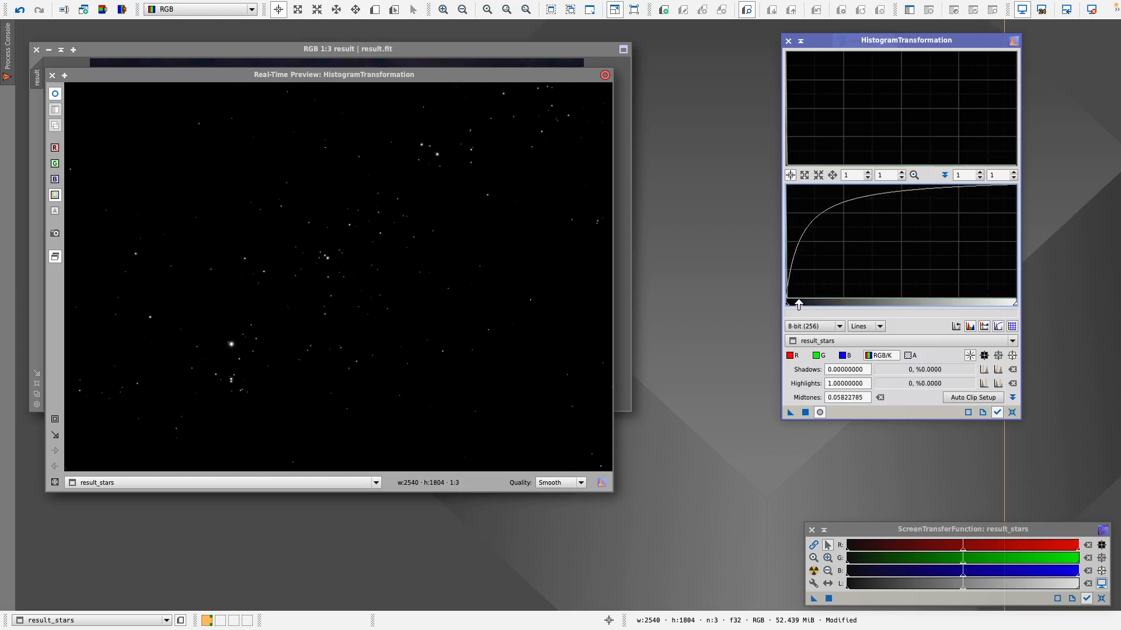
left_click(806, 412)
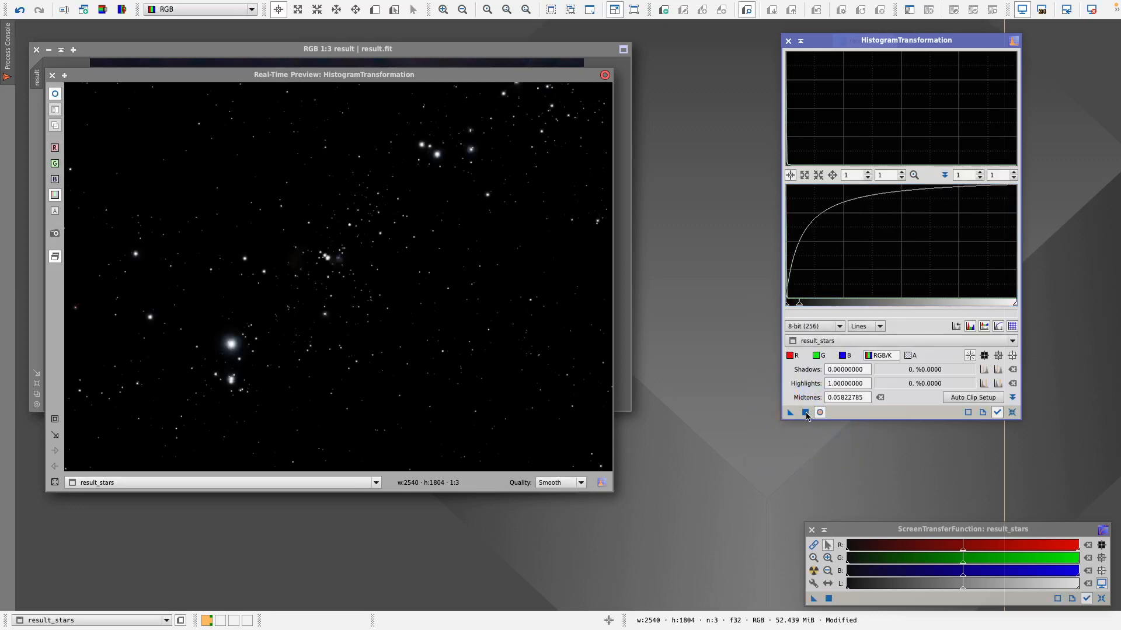
left_click(1015, 414)
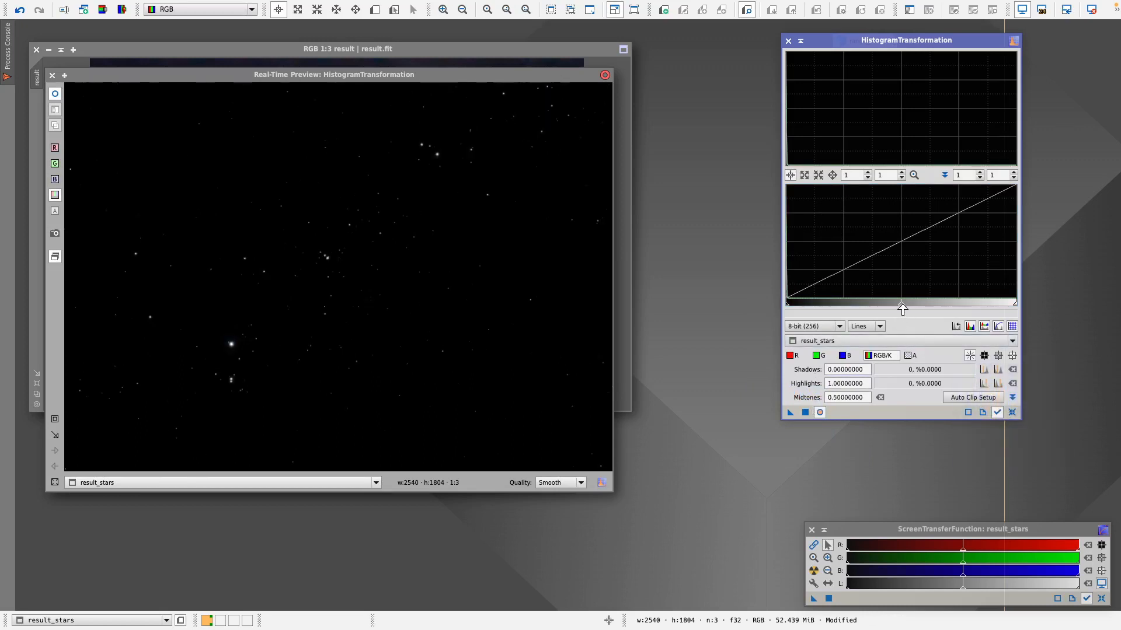
Stretch result_stars a second time with the RGB/K midtones set to about 0.061 and apply it.
left_click_drag(903, 307, 795, 306)
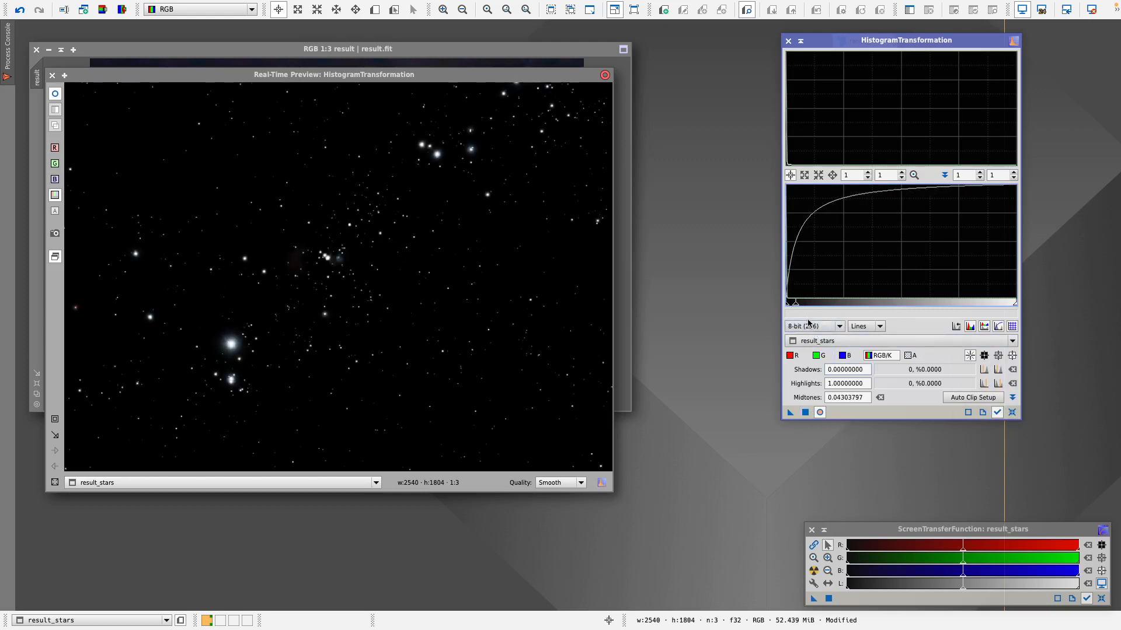
left_click_drag(796, 305, 799, 307)
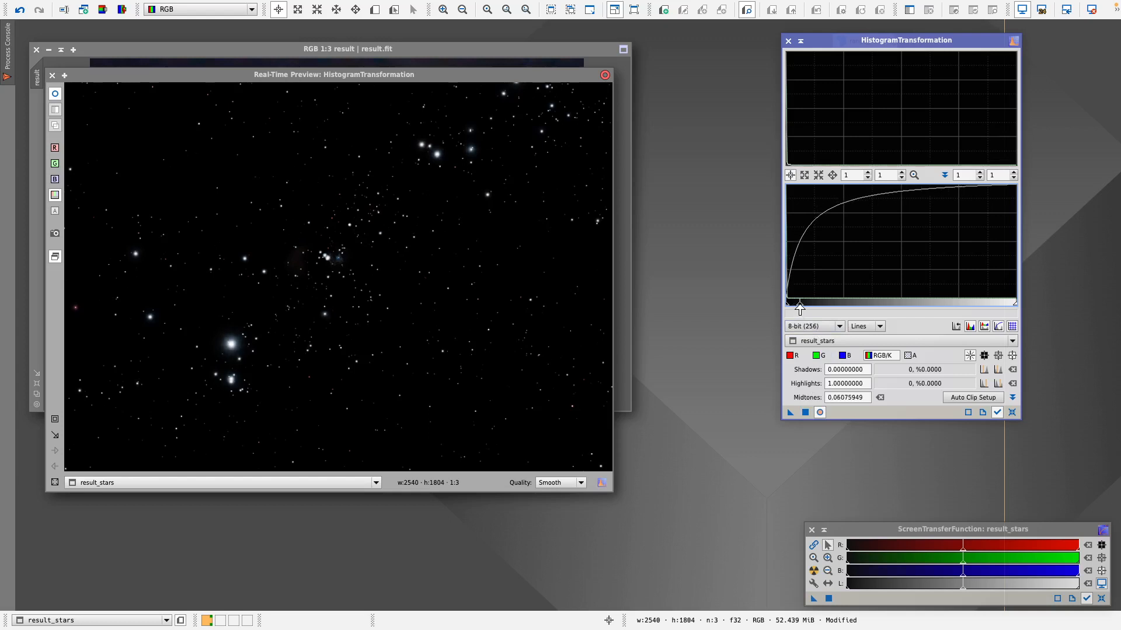
left_click(806, 413)
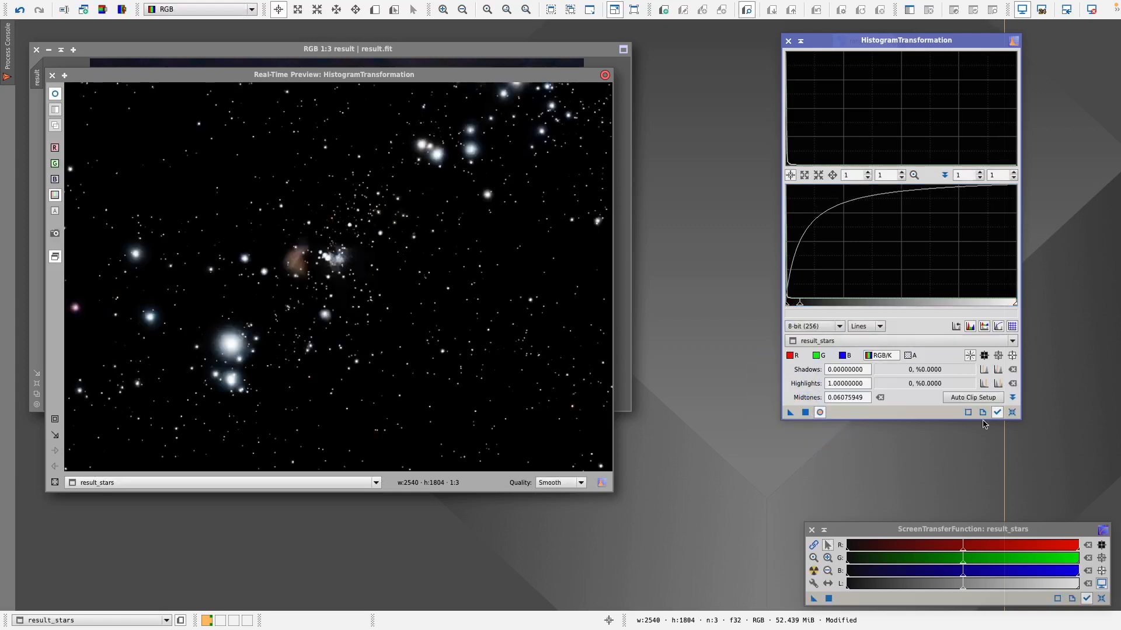
Reset the histogram settings and close both HistogramTransformation and the real-time preview.
left_click(1012, 412)
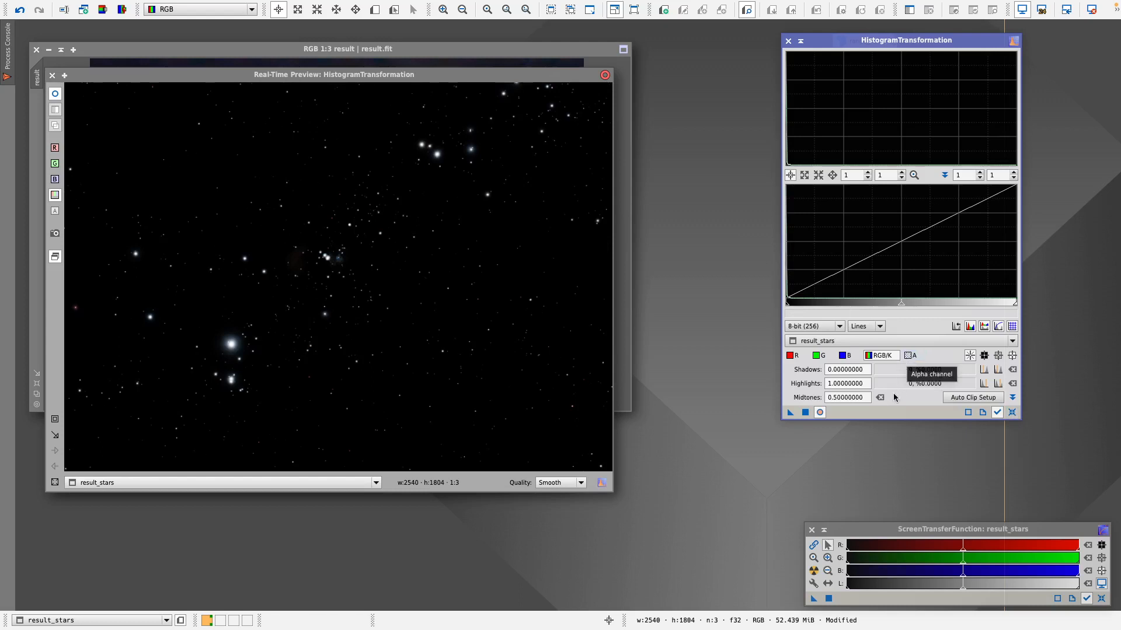
left_click(788, 41)
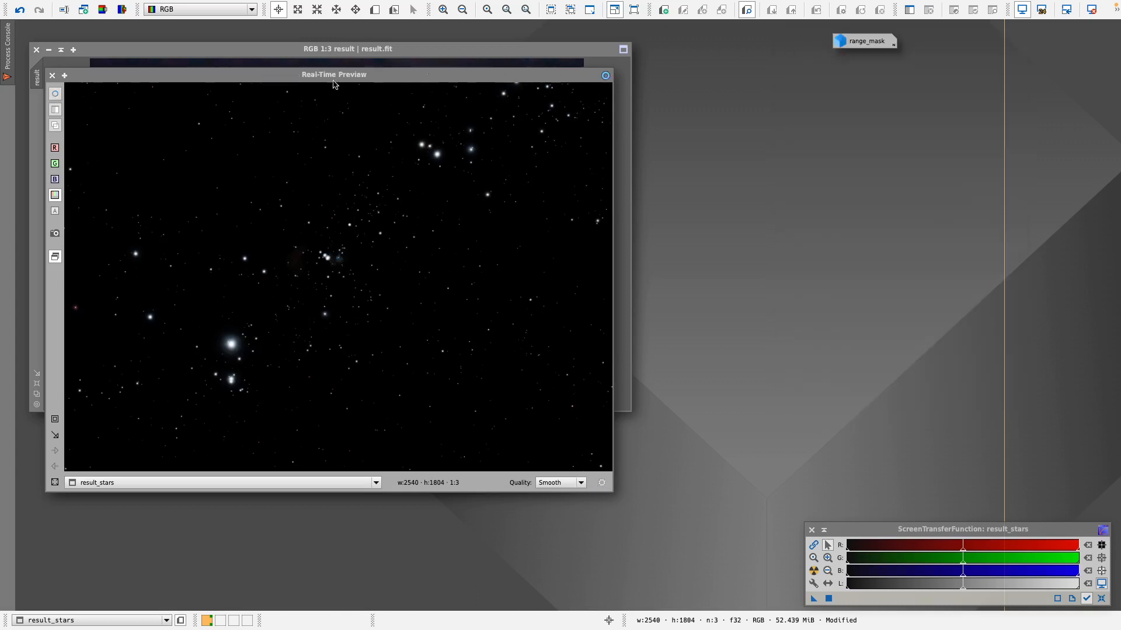
left_click(53, 76)
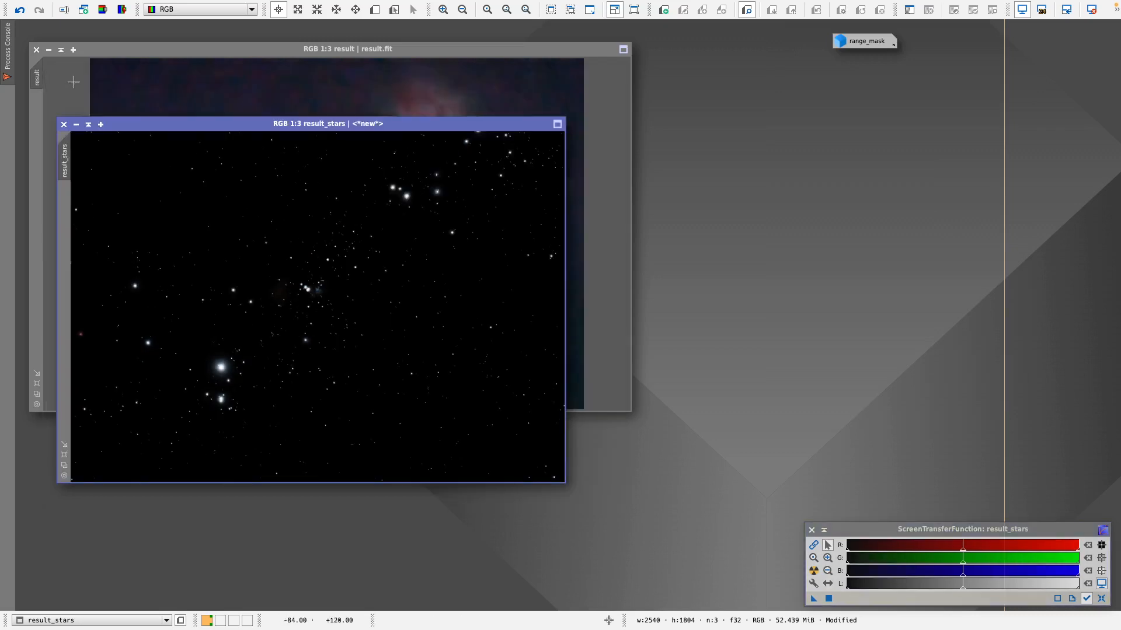
Check the result_stars window overlaid on the nebula, then restore and close the range_mask image, accepting the broken mask references.
left_click_drag(429, 124, 457, 55)
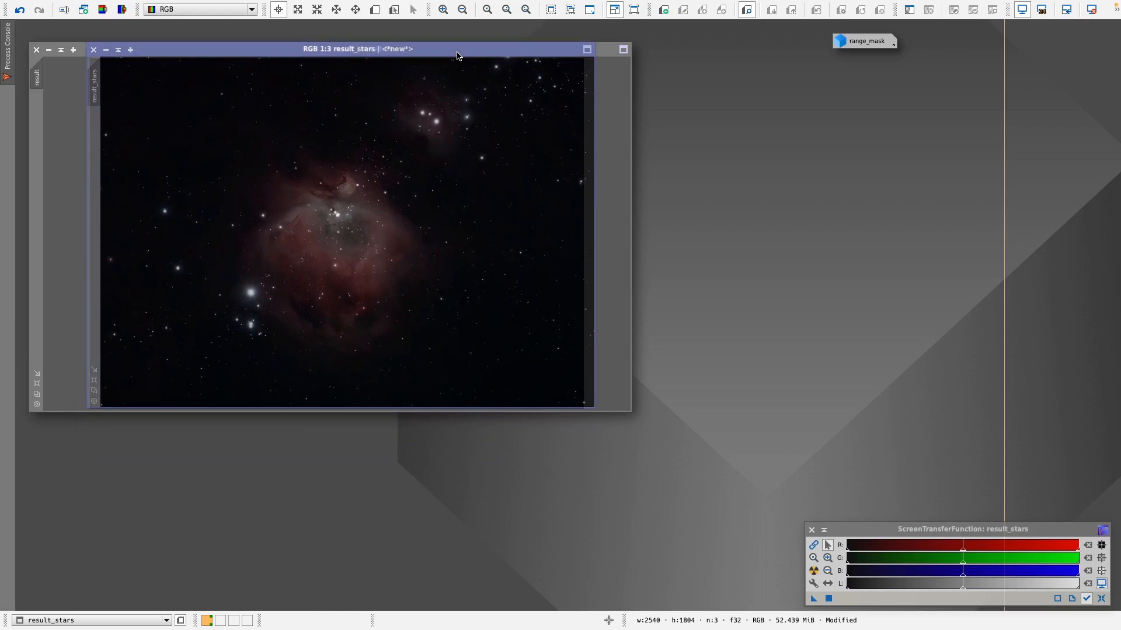
left_click_drag(457, 55, 437, 98)
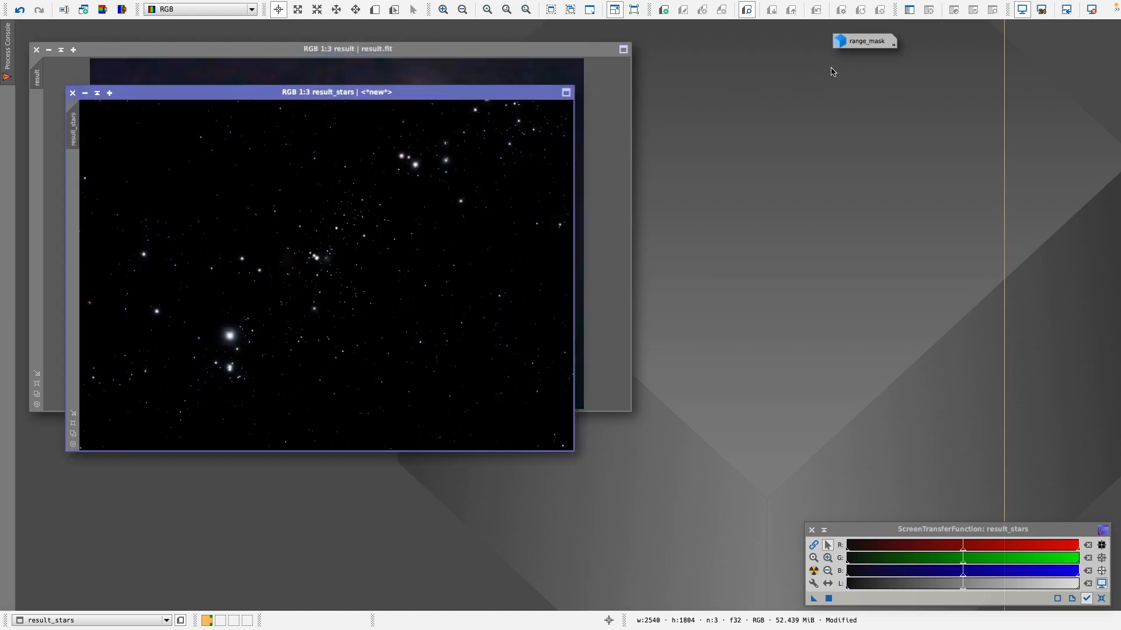
double_click(862, 42)
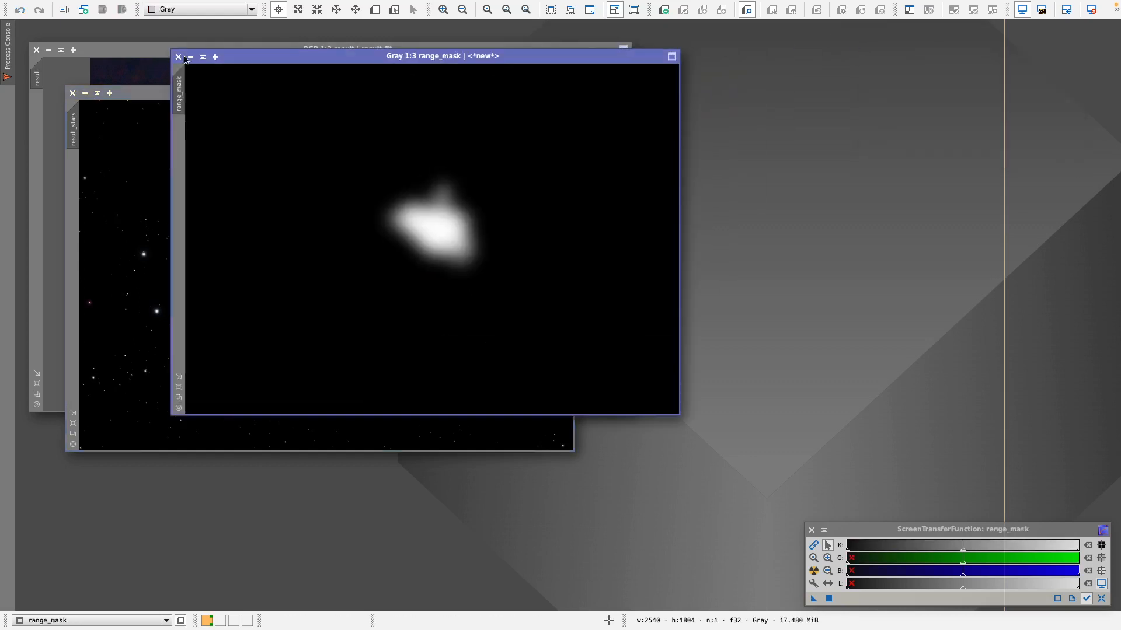
left_click(178, 57)
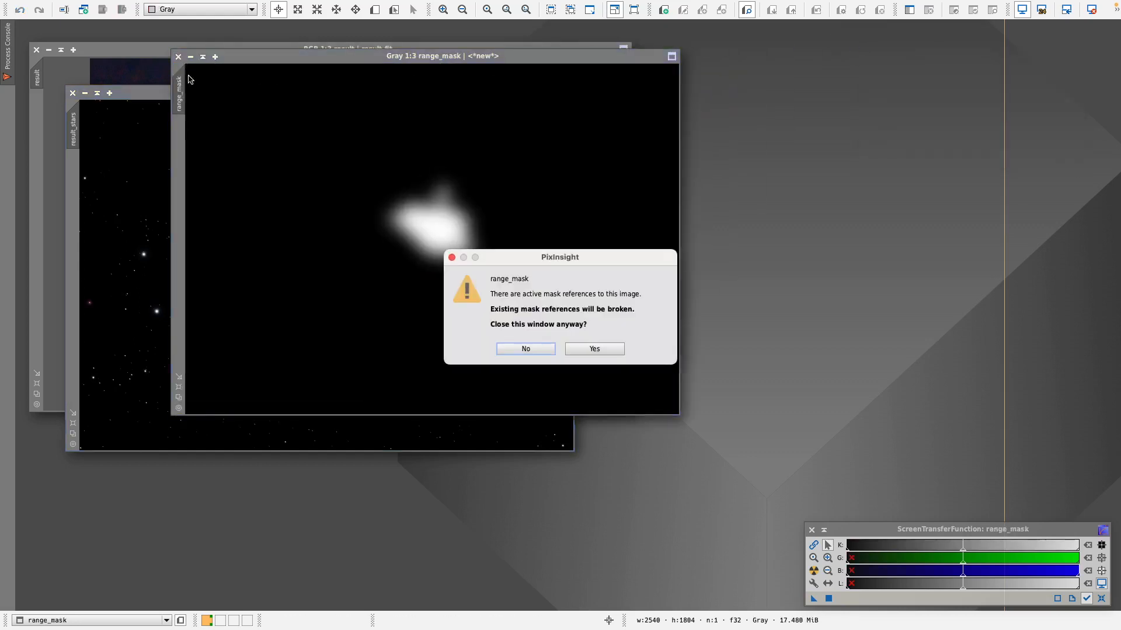
left_click(589, 349)
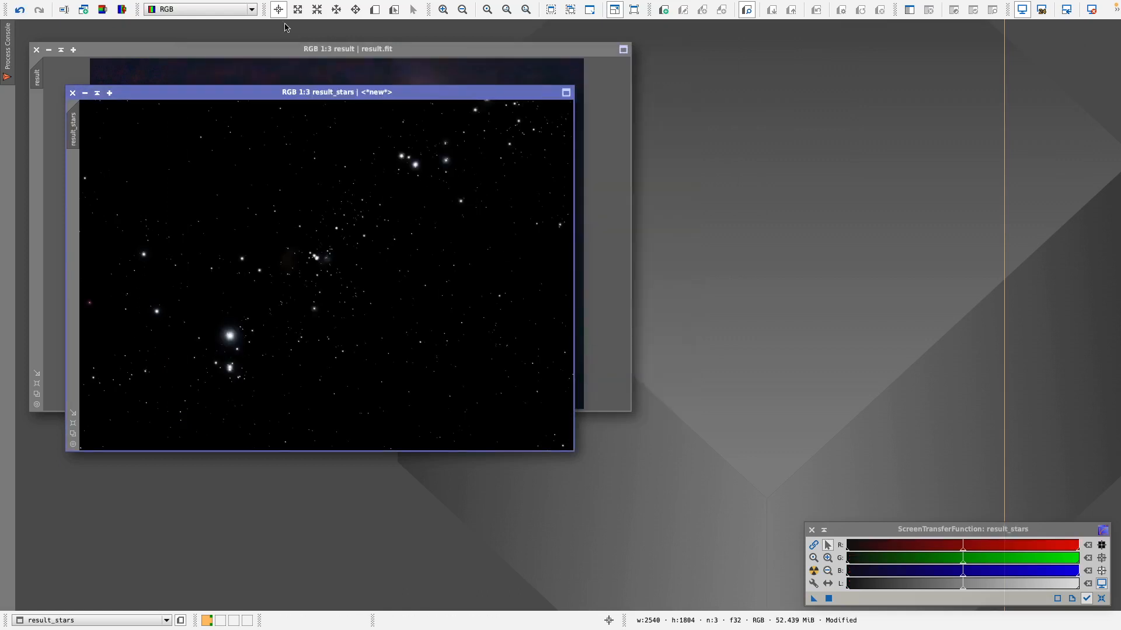
Open PixelMath and build the RGB/K expression result+result_stars in the Expression Editor.
left_click(279, 7)
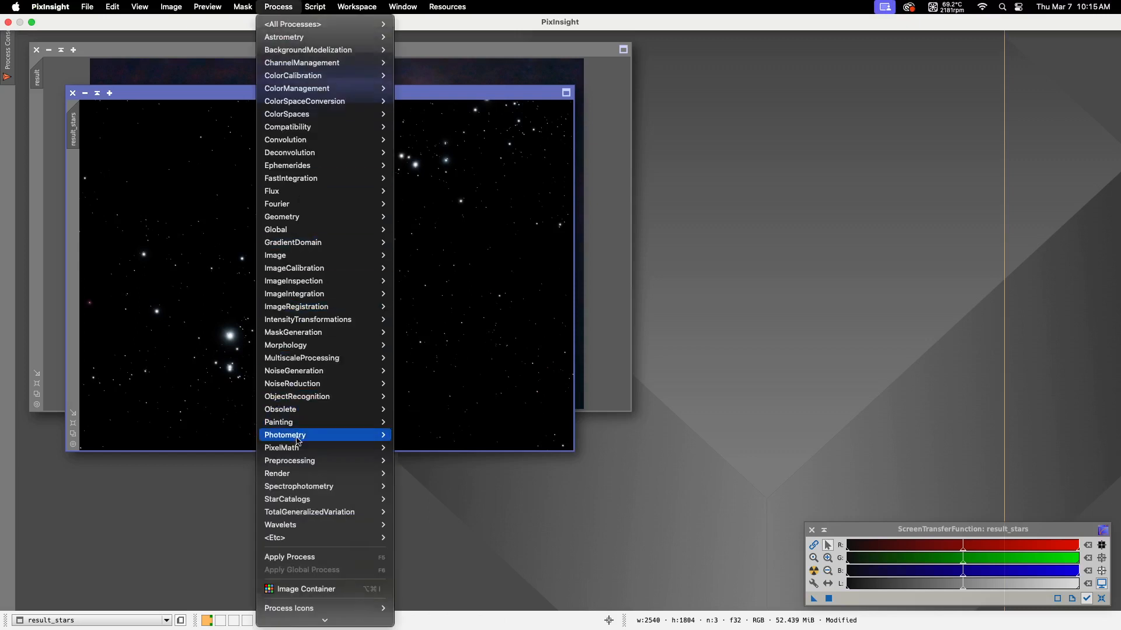
mouse_move(350, 448)
left_click(428, 453)
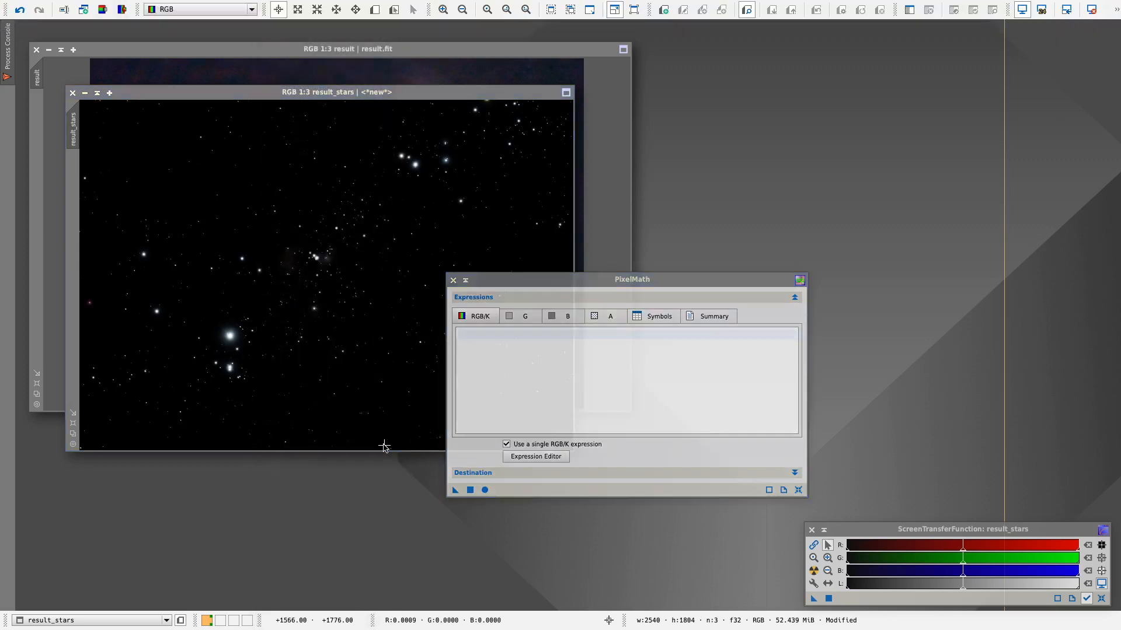
left_click_drag(657, 282, 833, 125)
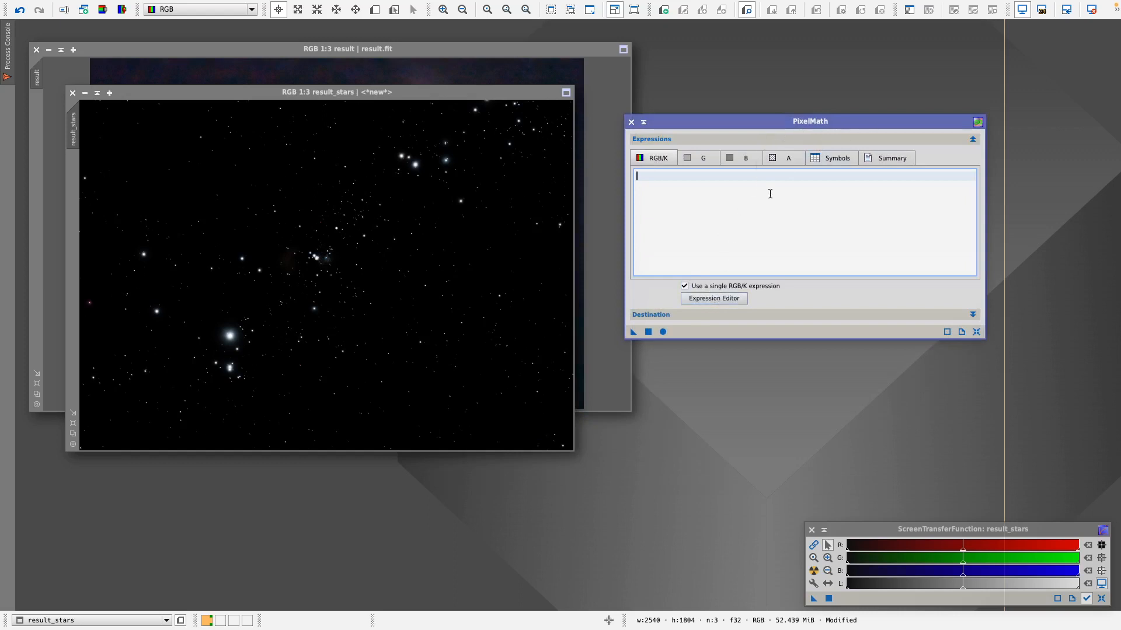
left_click(727, 304)
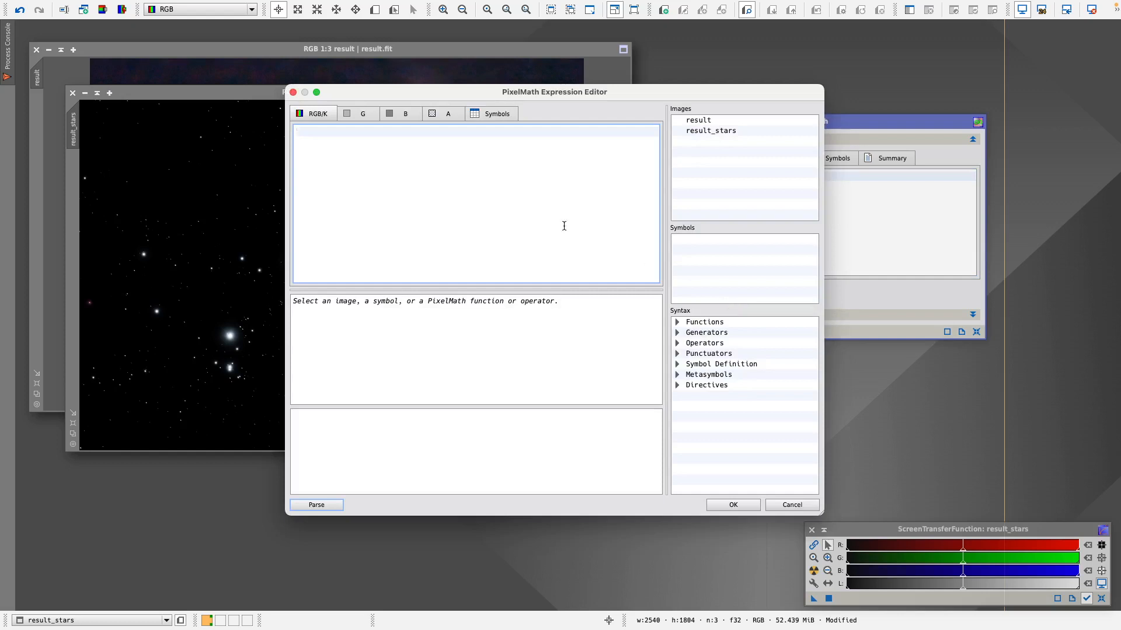
double_click(701, 122)
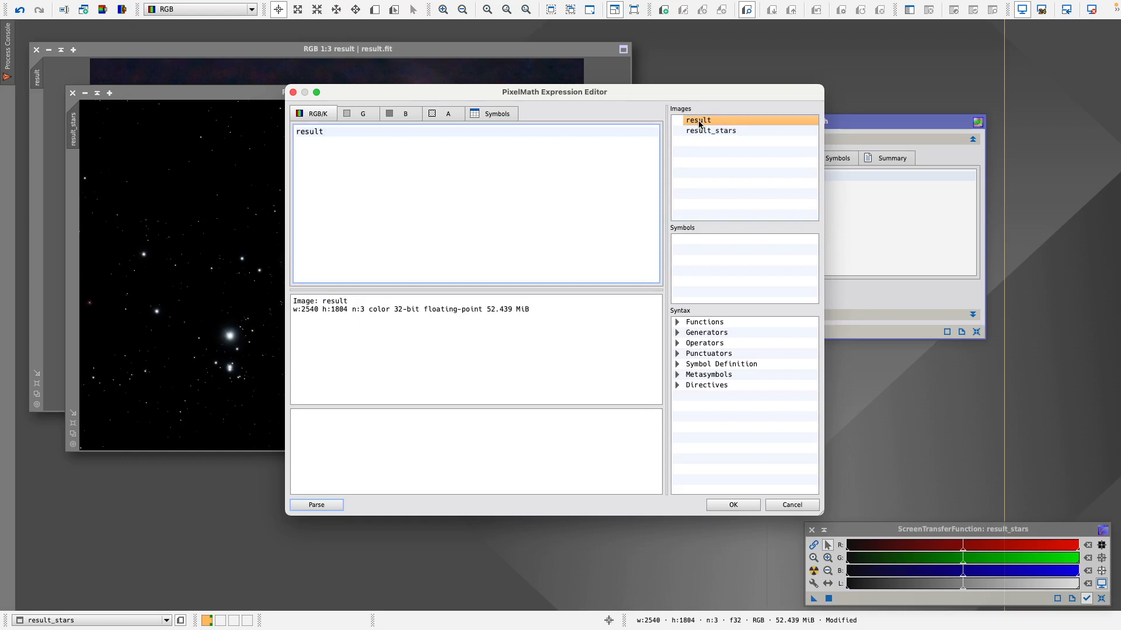
type("+")
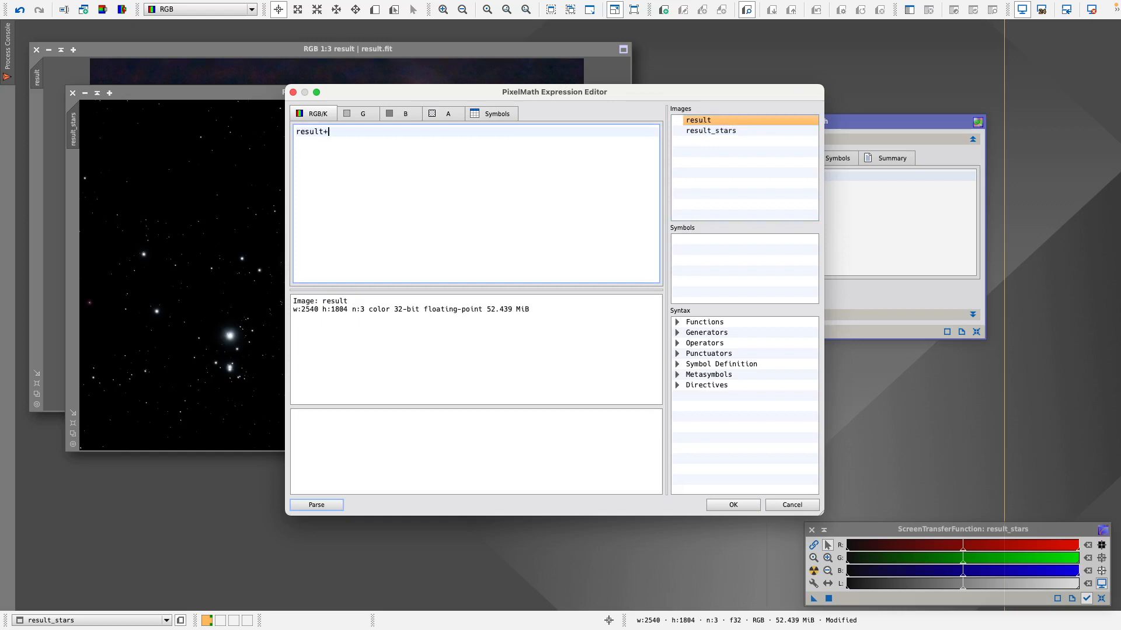
double_click(704, 131)
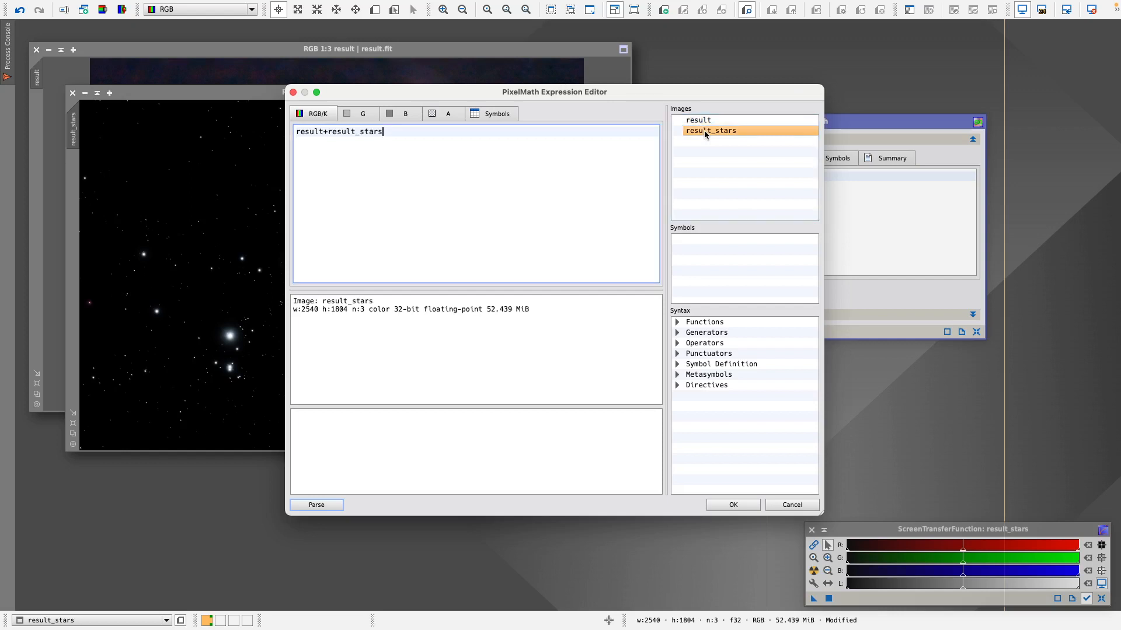
left_click(736, 506)
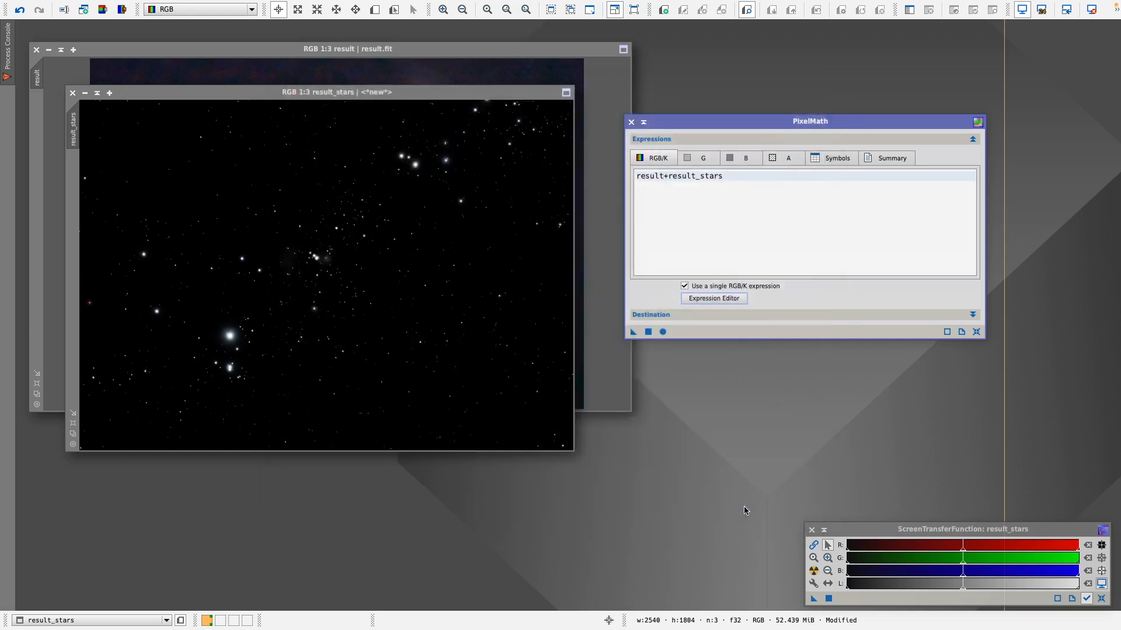
Apply the PixelMath expression to the result_stars image to combine stars and nebula, and close PixelMath.
left_click_drag(868, 124, 910, 99)
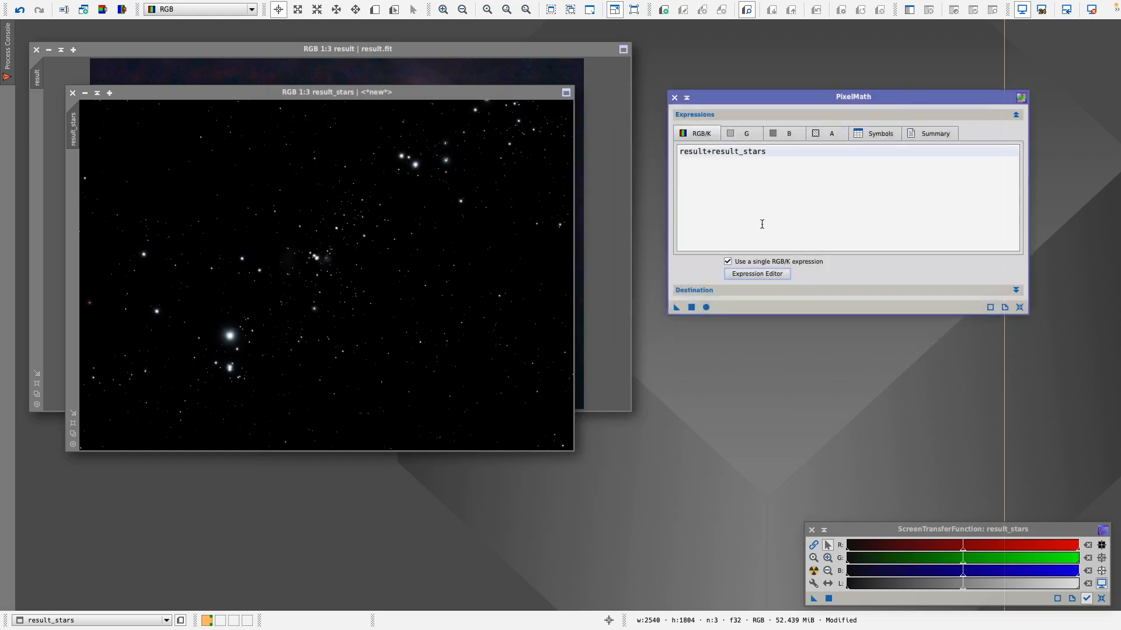
left_click(691, 308)
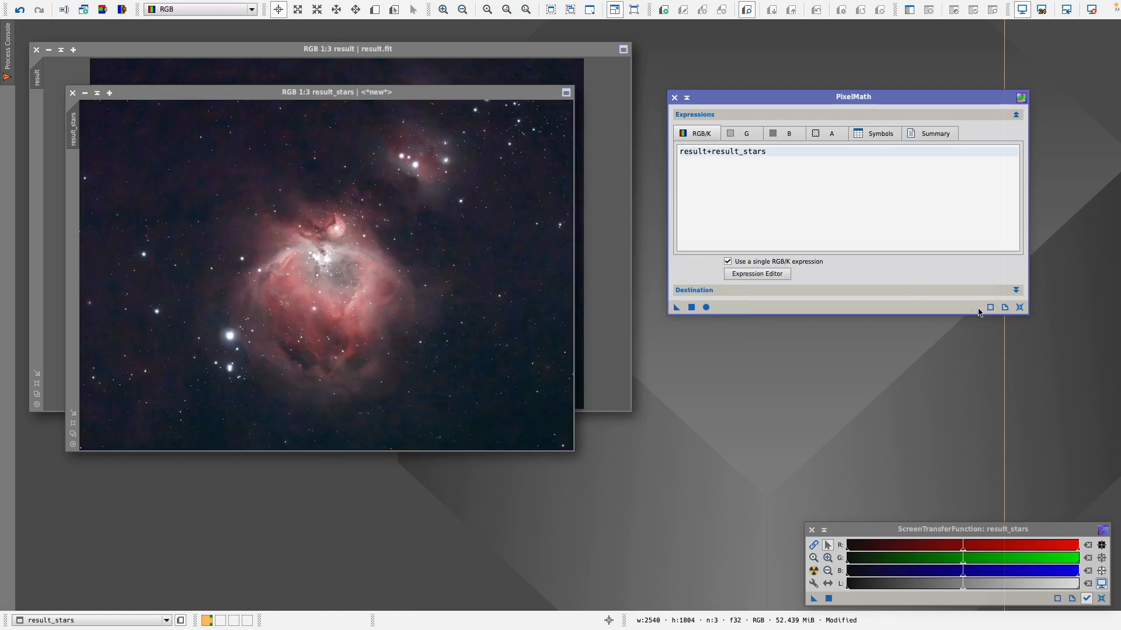
left_click(675, 98)
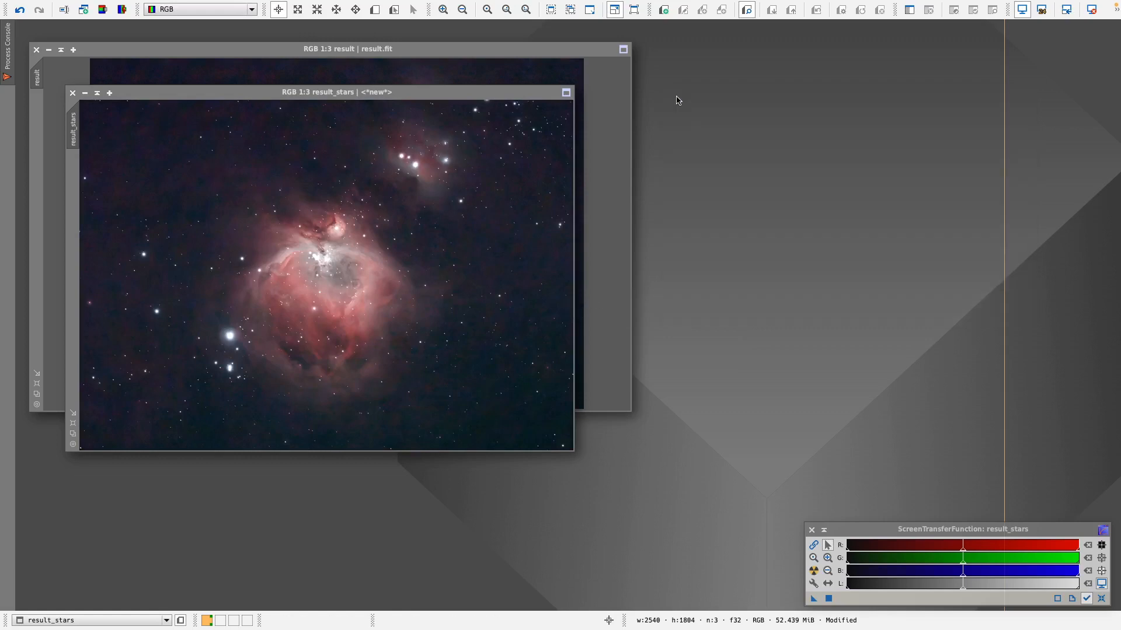
Set up saving the starless result image in the M42 folder as M42+nebulousity in TIFF format.
left_click(496, 67)
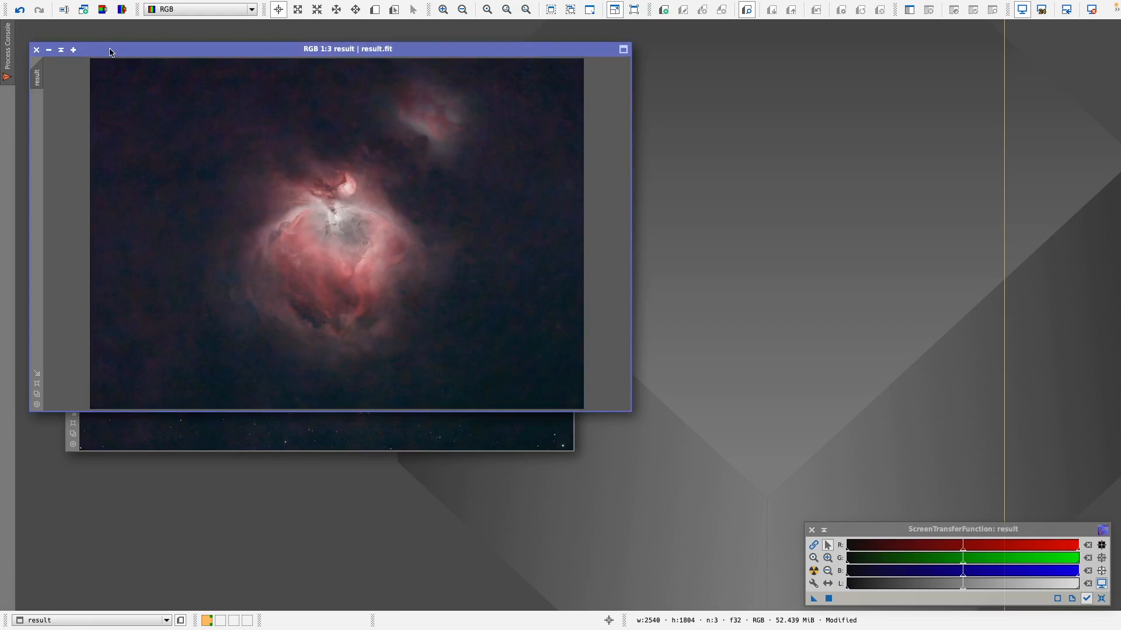
left_click_drag(110, 52, 113, 52)
mouse_move(78, 3)
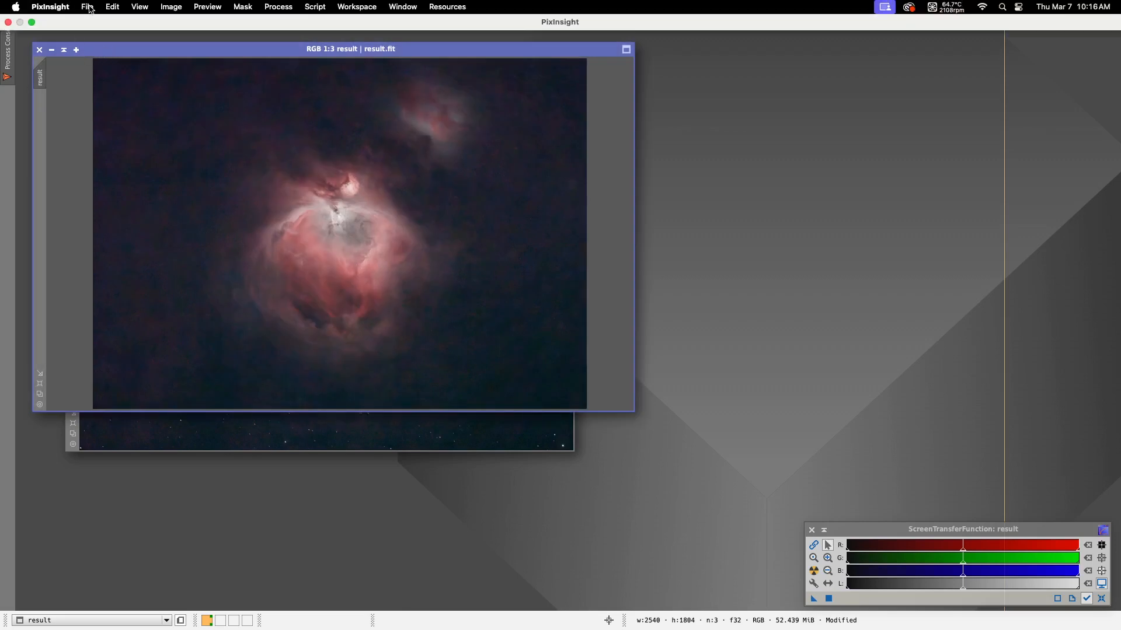
left_click(90, 10)
left_click(97, 116)
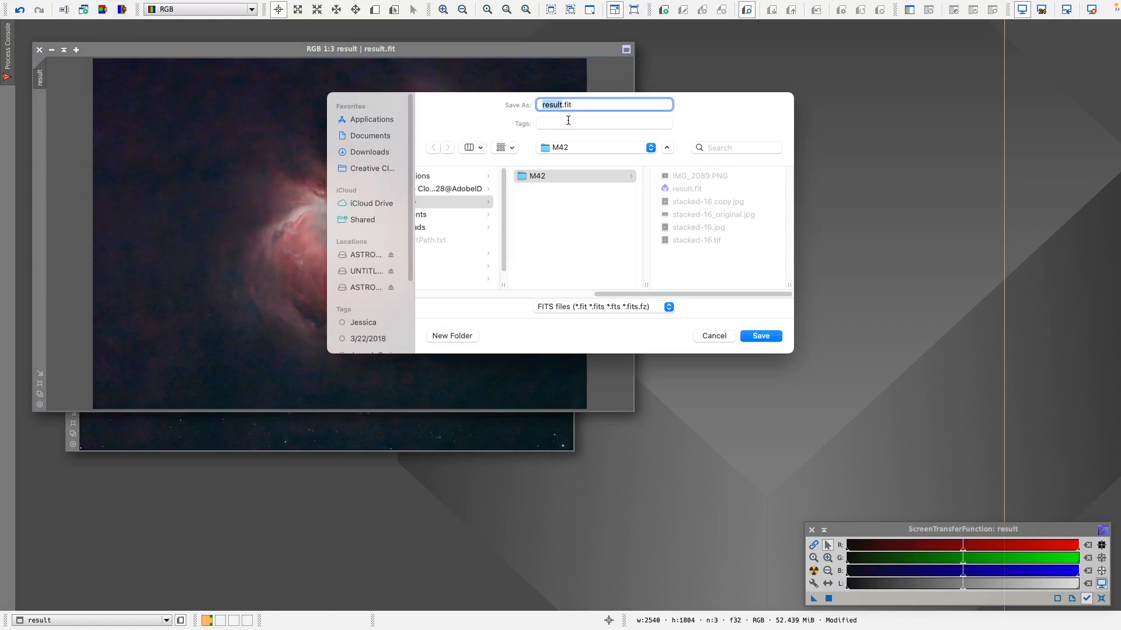
type("M42+nebulousu")
key("BackSpace")
type("ity")
left_click(669, 308)
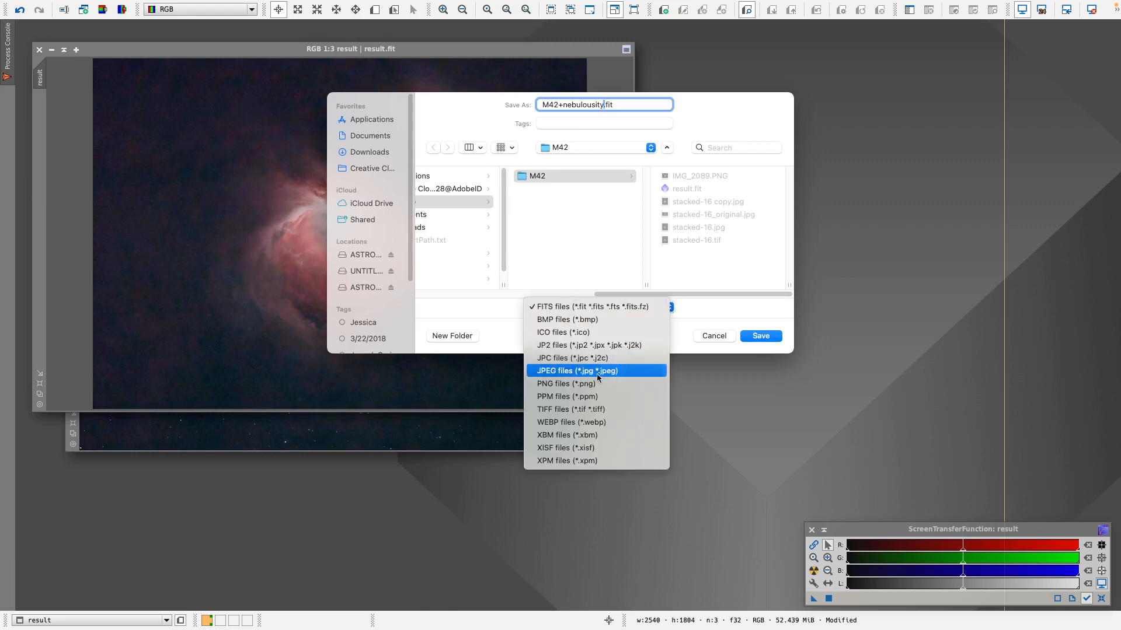
left_click(559, 410)
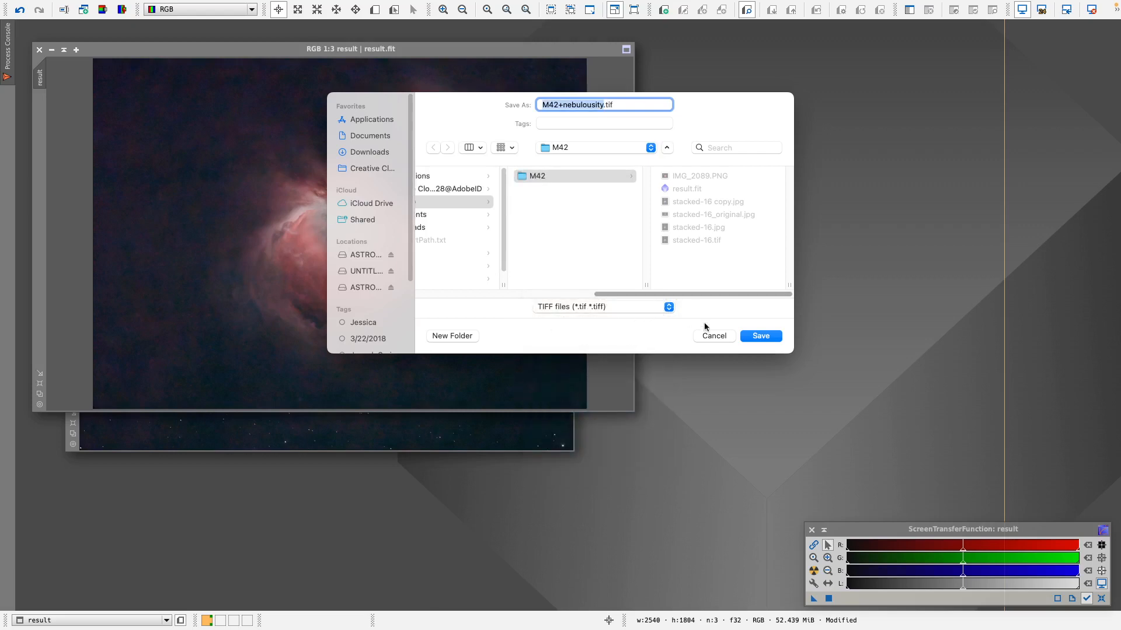
Save the M42+nebulousity TIFF with the 16-bit unsigned integer sample format and no compression.
left_click(761, 336)
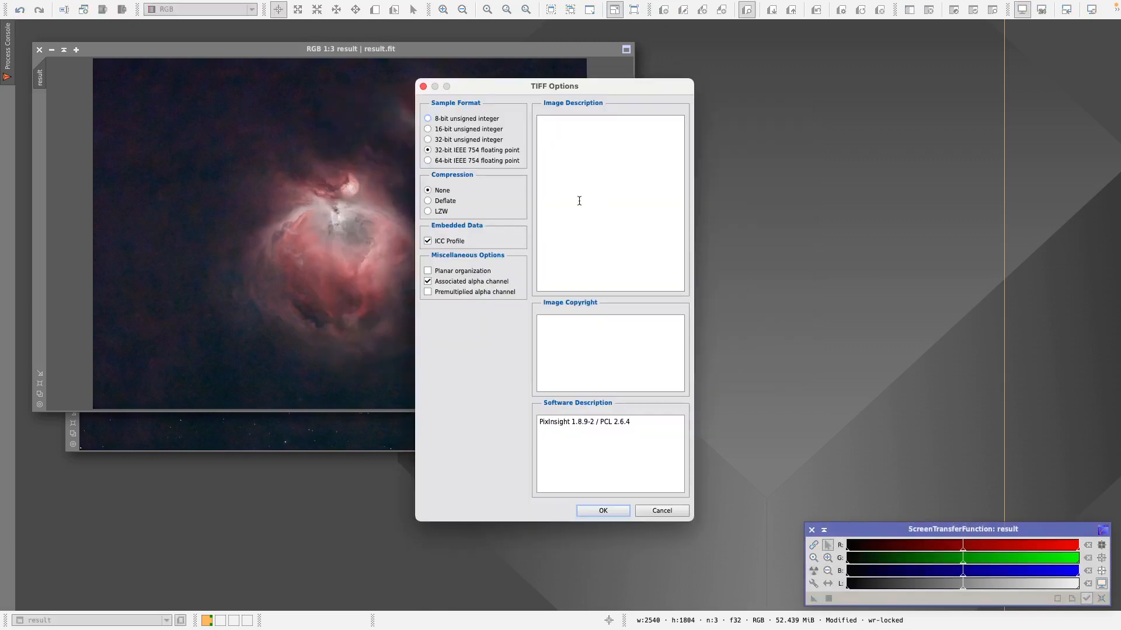
left_click(429, 130)
left_click(601, 509)
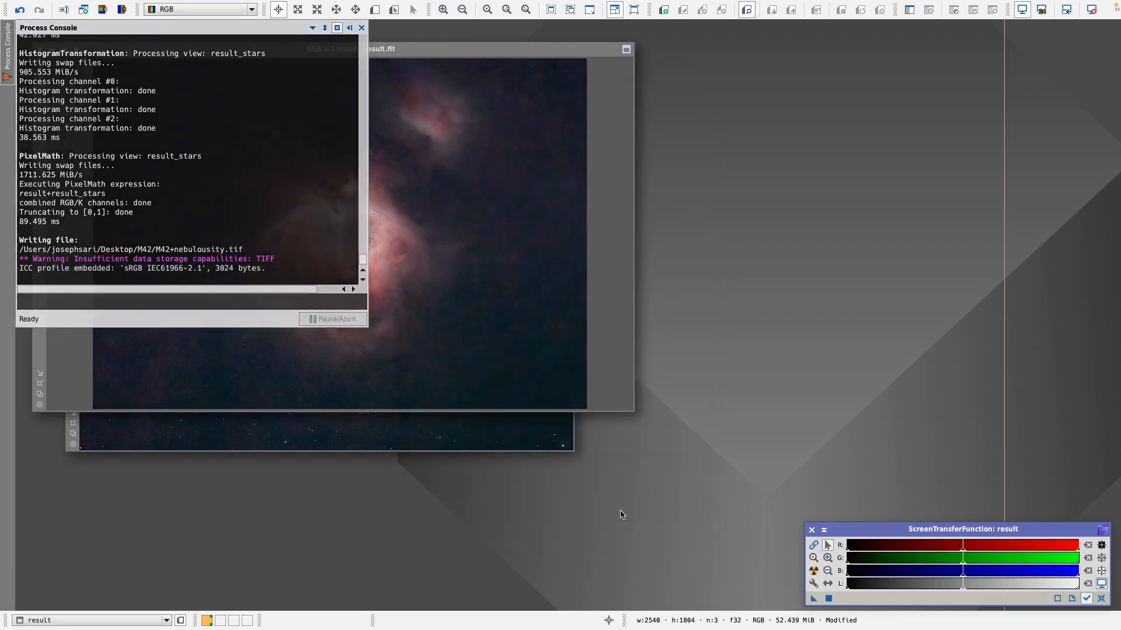
Close the Process Console and the starless result image, accepting the loss of unsaved data.
left_click(361, 27)
left_click(24, 50)
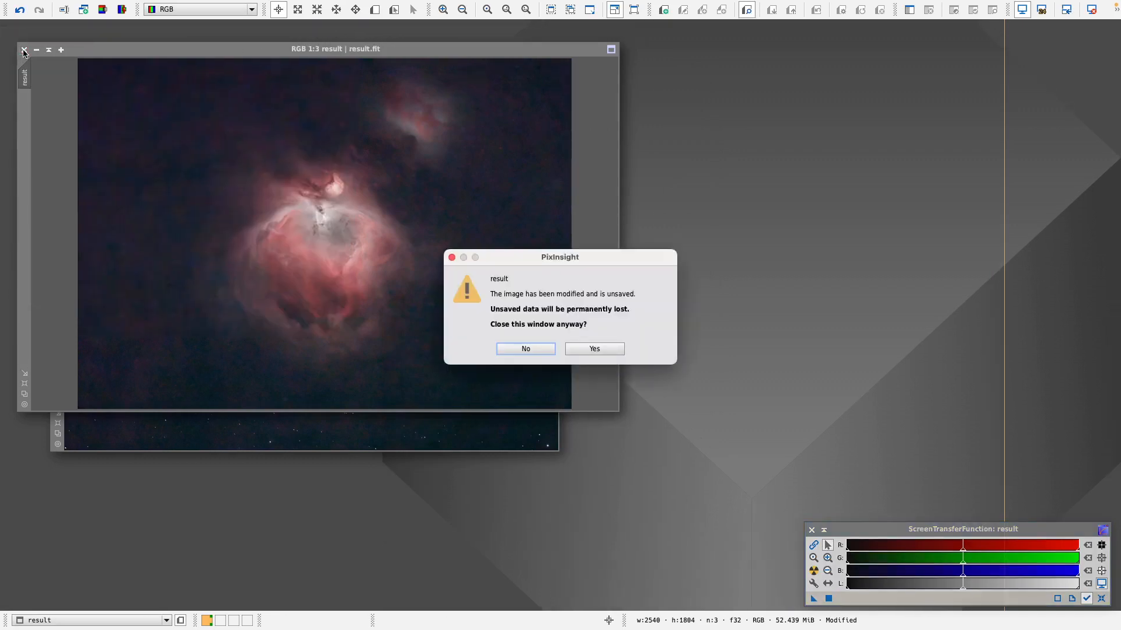
left_click(594, 349)
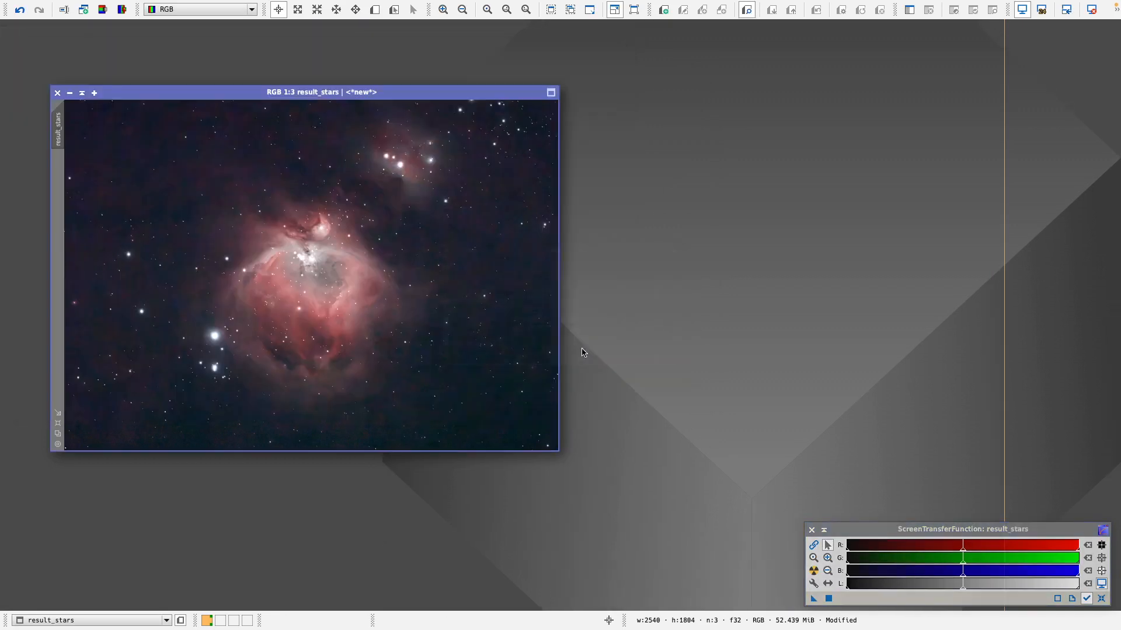
Save the combined image as result_stars in the M42 folder, as a 16-bit unsigned integer TIFF.
left_click_drag(252, 92, 291, 80)
mouse_move(121, 2)
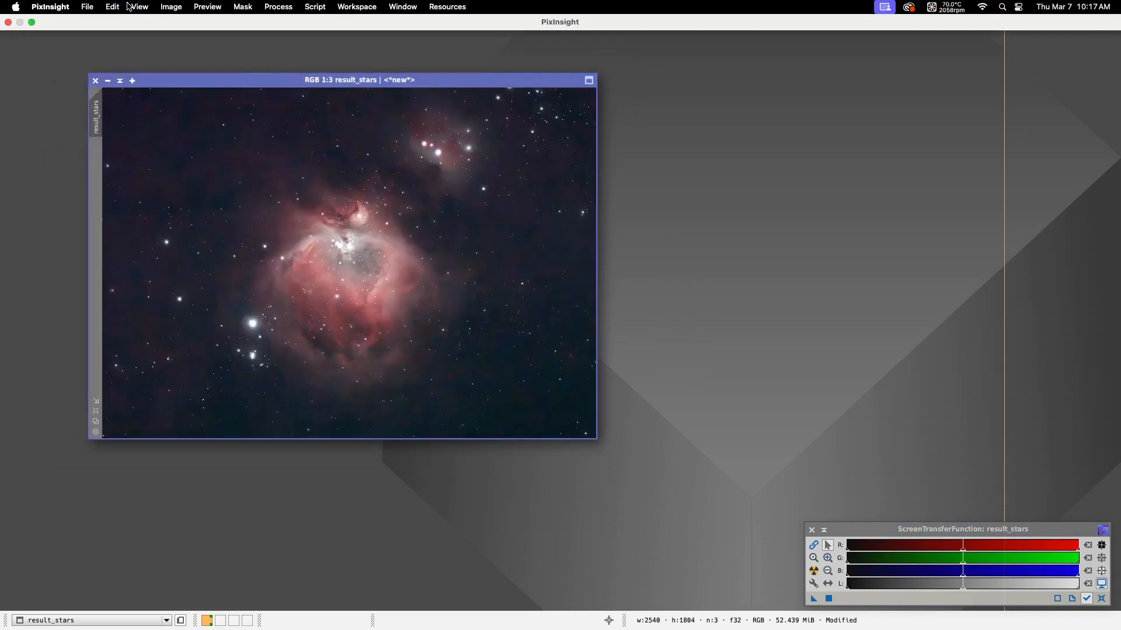
left_click(88, 8)
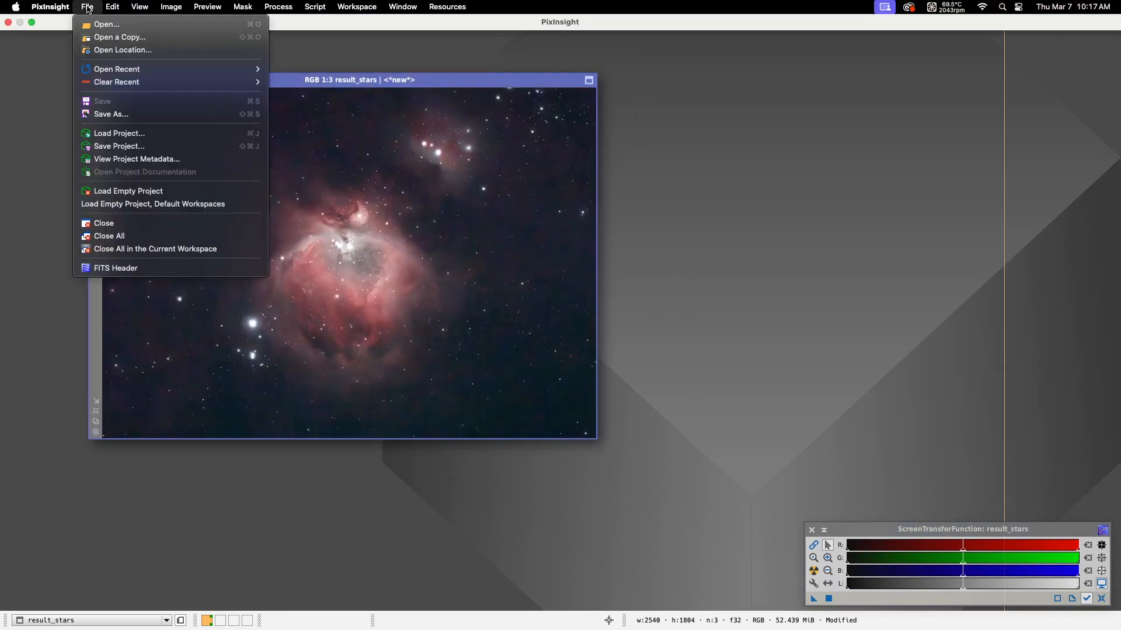
left_click(108, 116)
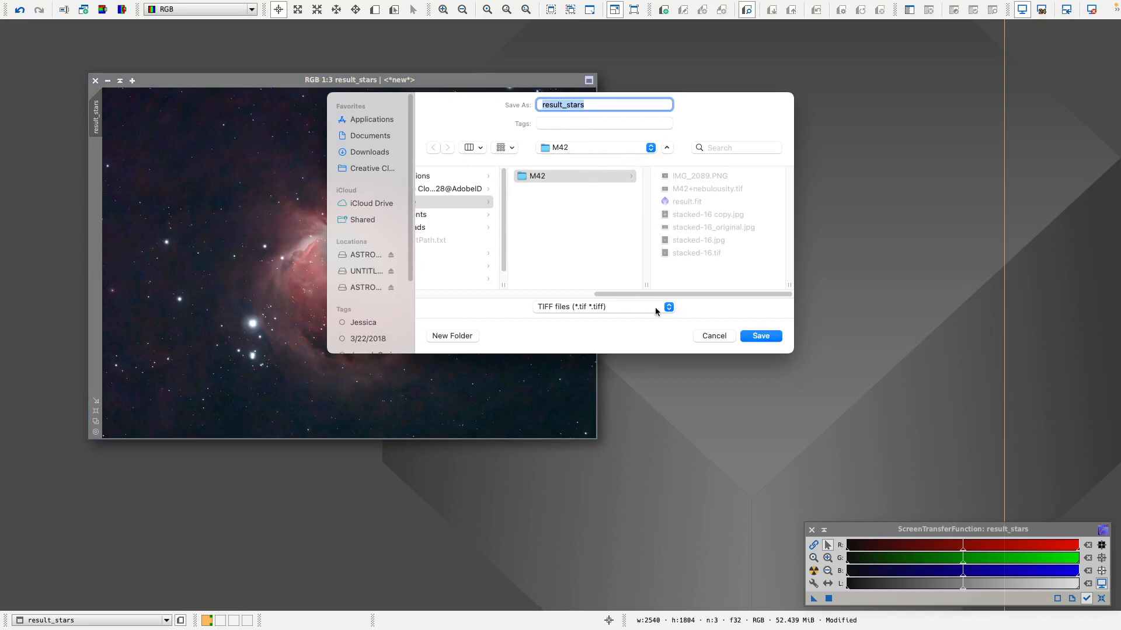
left_click(771, 338)
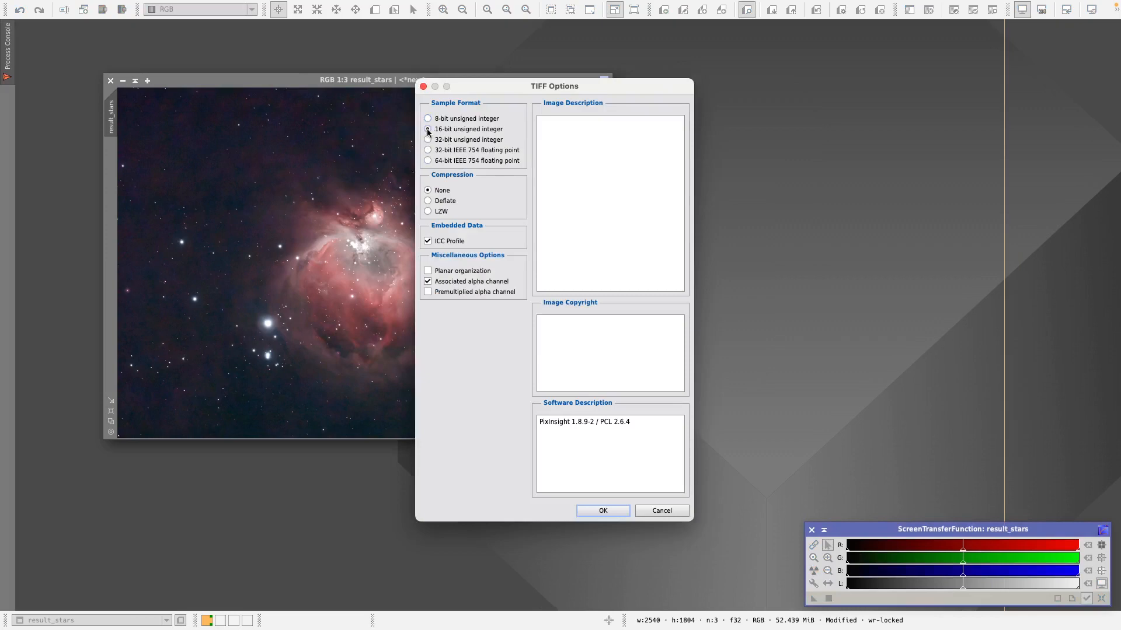
left_click(595, 510)
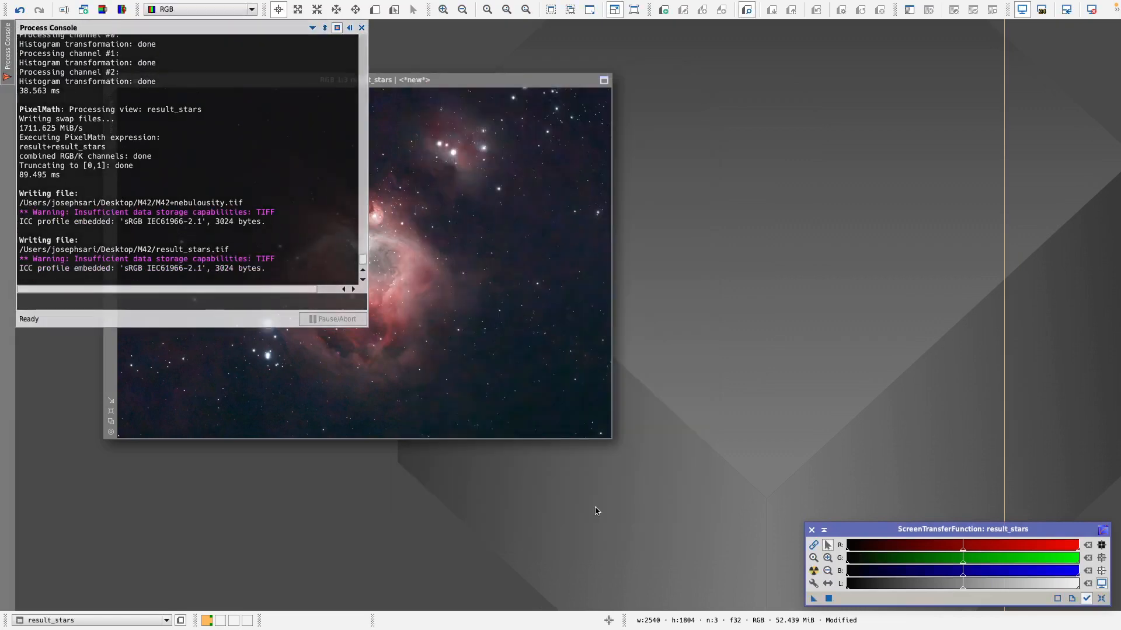
Close the Process Console and the combined result_stars image, discarding unsaved data.
left_click(362, 30)
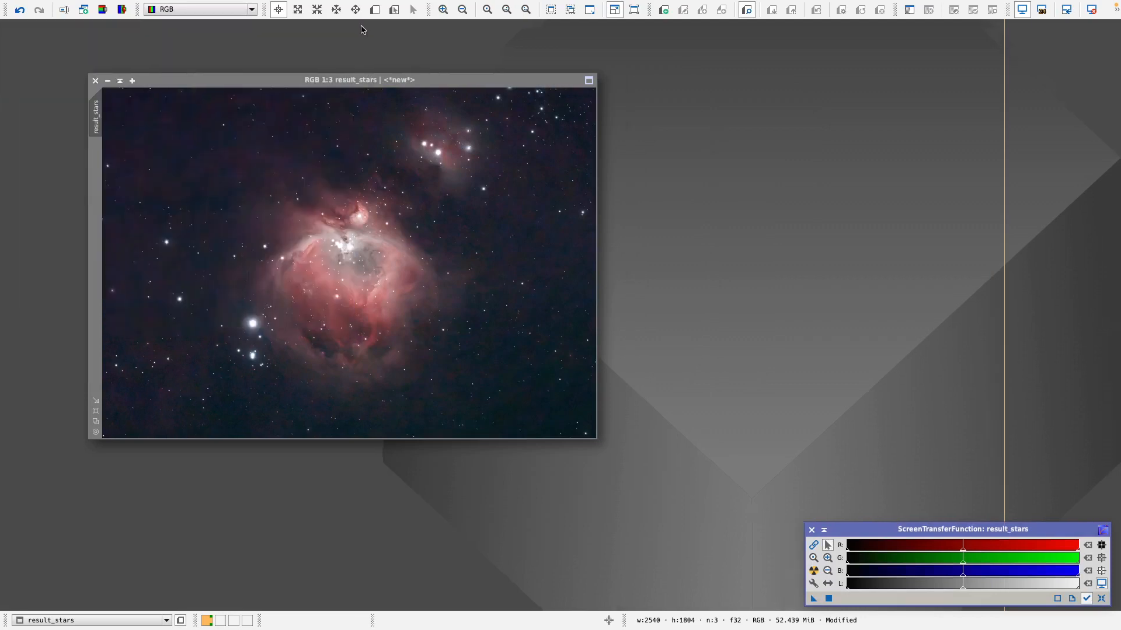
left_click(96, 81)
left_click(591, 351)
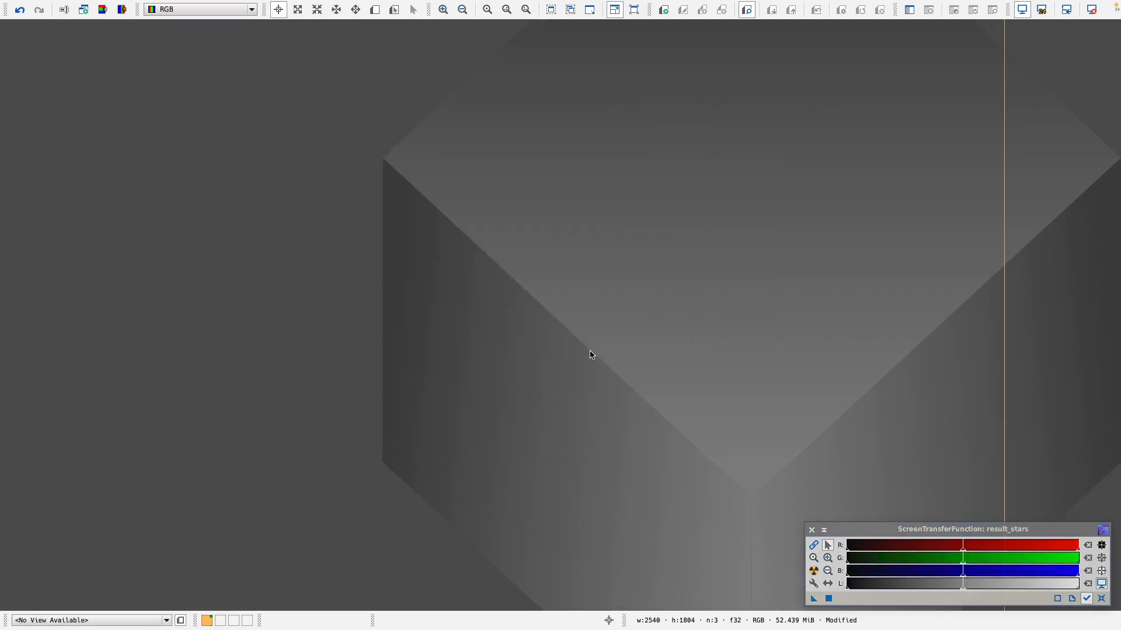
Minimize PixInsight, open result_stars.tif from the desktop's M42 folder in Preview, and view it full screen.
mouse_move(181, 3)
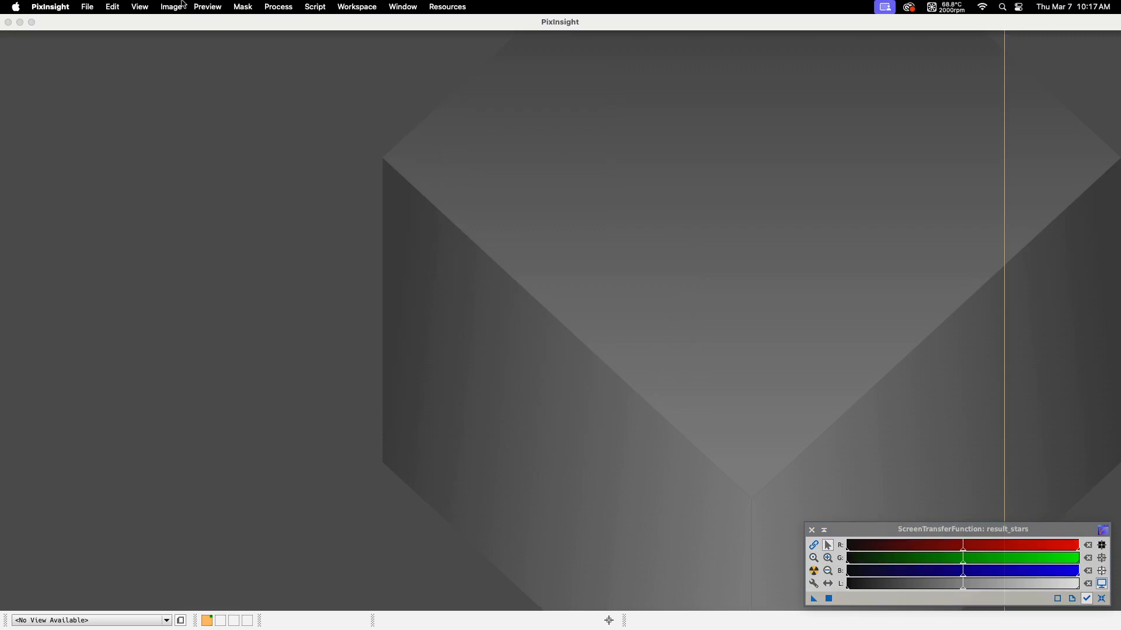
left_click(18, 23)
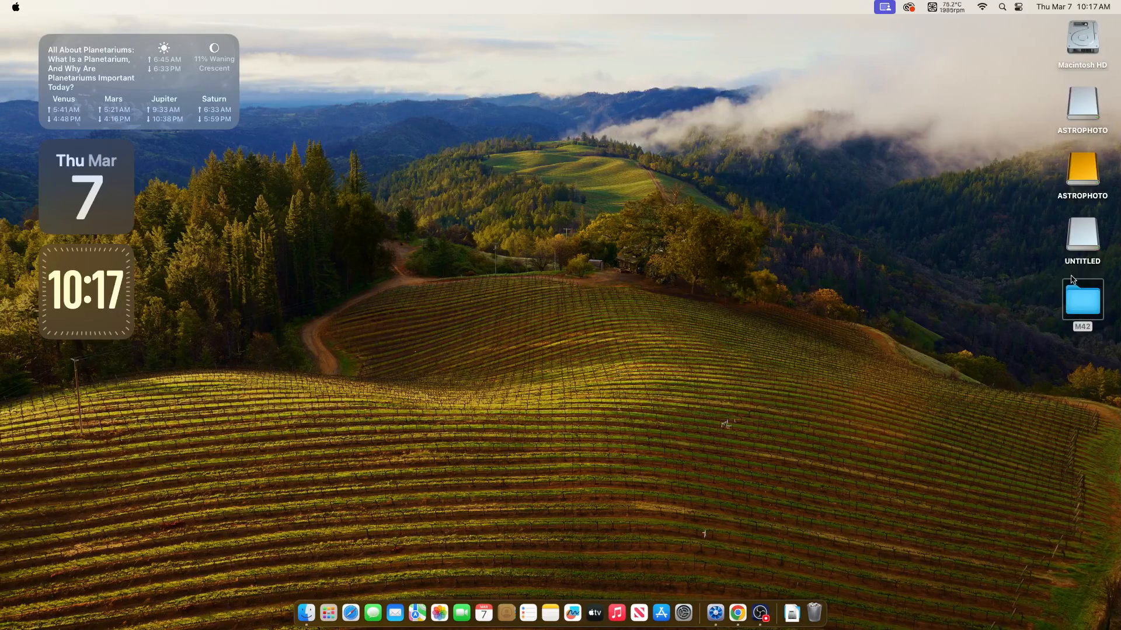
double_click(1076, 293)
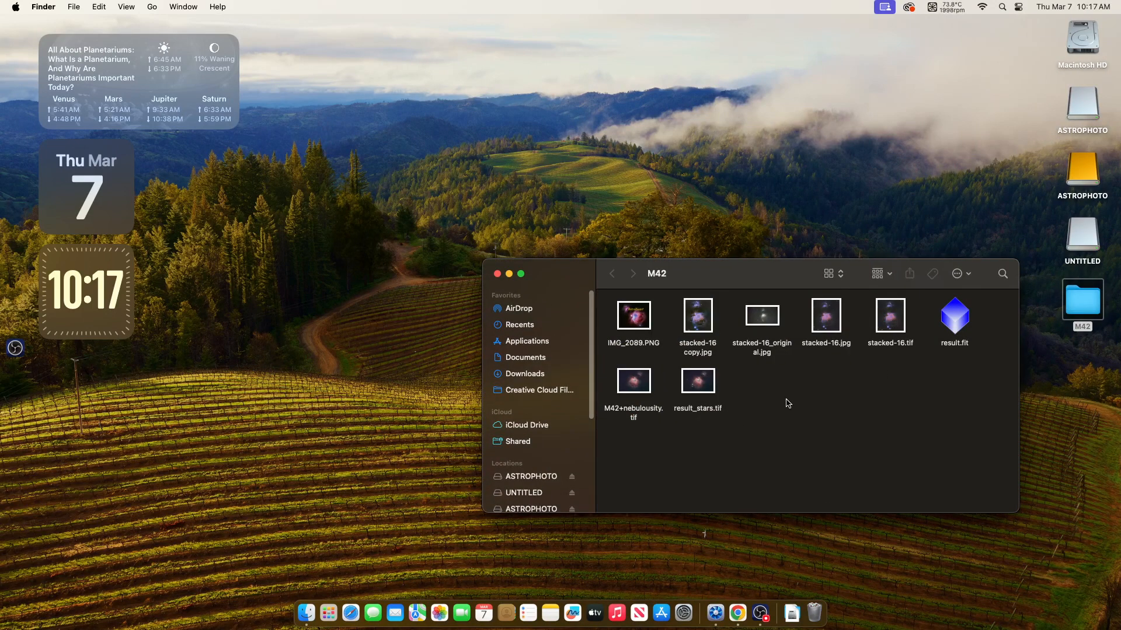
double_click(700, 382)
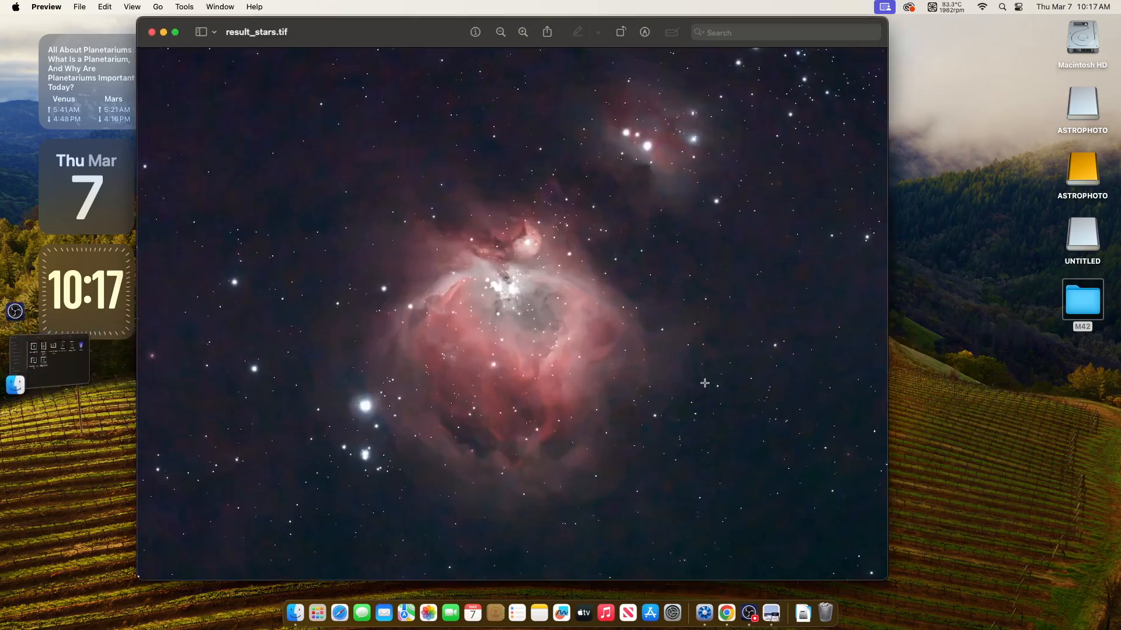
left_click(175, 32)
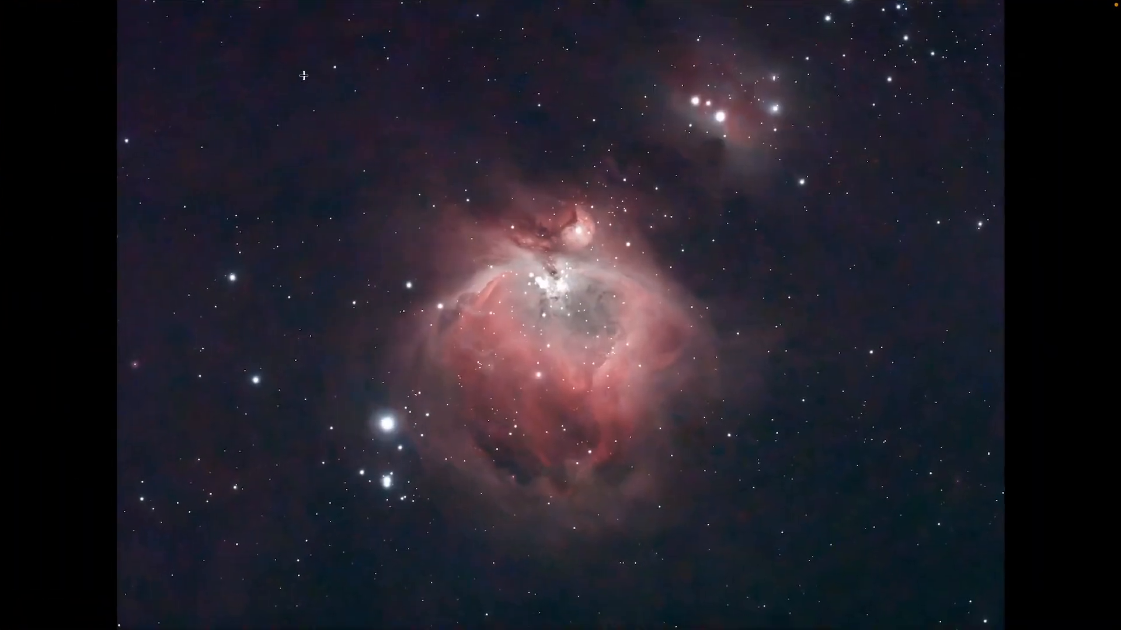